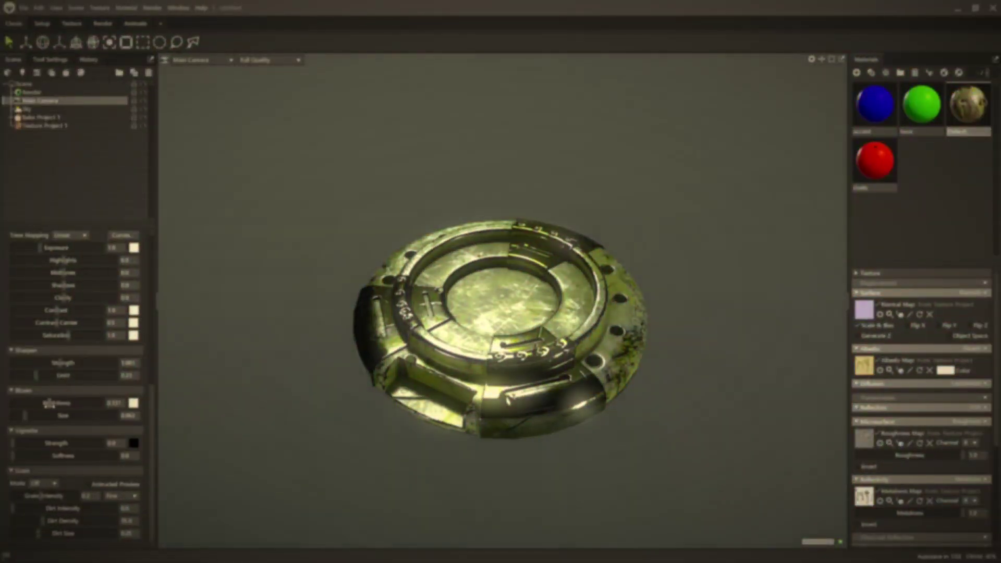
Step: Lower the main camera's bloom brightness and raise the vignette strength and softness
{"action": "mouse_move", "coordinate": [48, 403]}
{"action": "left_mouse_down"}
{"action": "mouse_move", "coordinate": [58, 403]}
{"action": "mouse_move", "coordinate": [45, 405]}
{"action": "left_mouse_up"}
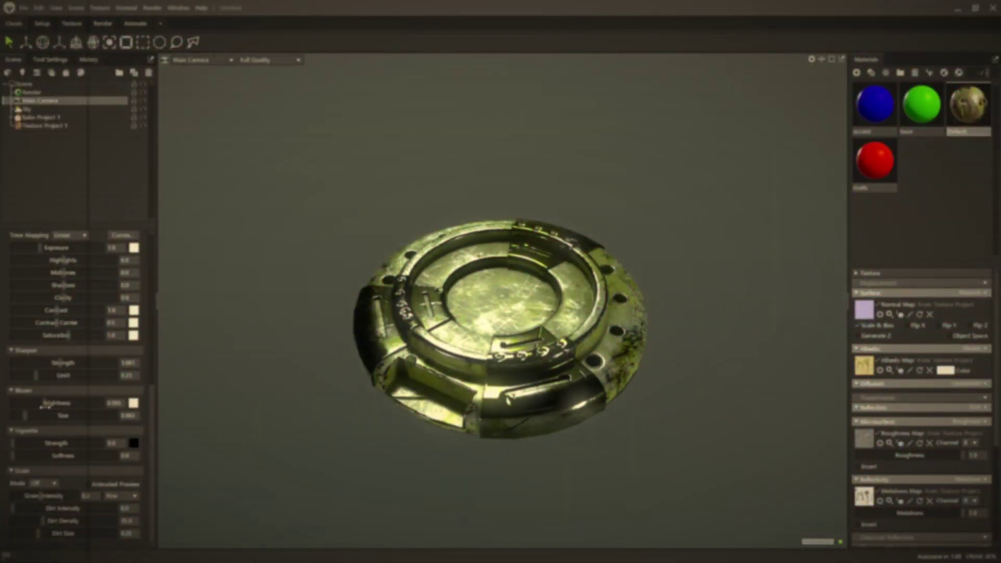
{"action": "left_click_drag", "start_coordinate": [13, 442], "coordinate": [101, 442]}
{"action": "left_click_drag", "start_coordinate": [12, 455], "coordinate": [170, 458]}
{"action": "left_click_drag", "start_coordinate": [262, 408], "coordinate": [398, 413]}
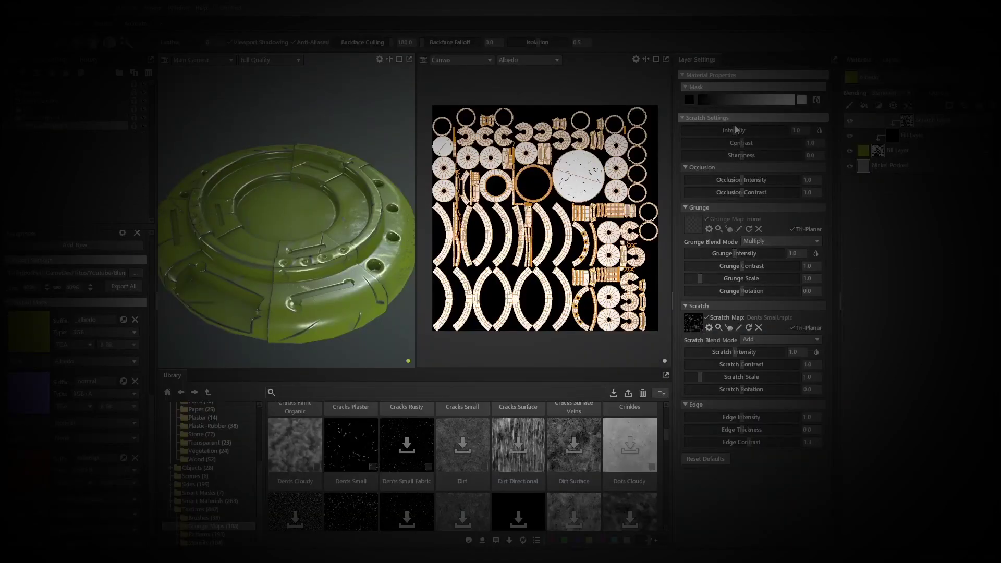
Step: Lower the overall intensity in the selected layer's Scratch Settings
{"action": "left_click_drag", "start_coordinate": [736, 131], "coordinate": [693, 144]}
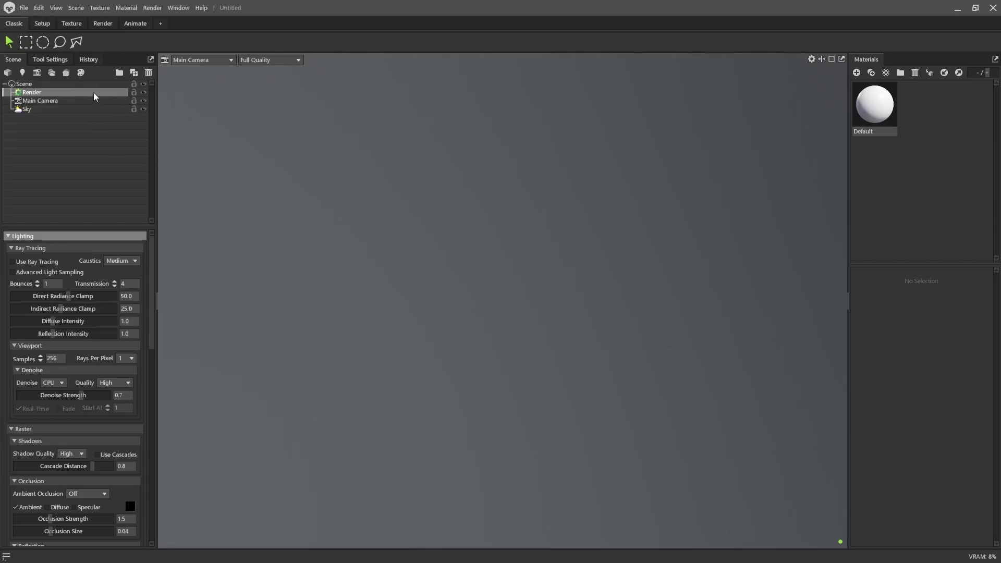
Step: Check in the preferences whether materials are imported along with FBX models
{"action": "left_click", "coordinate": [40, 8]}
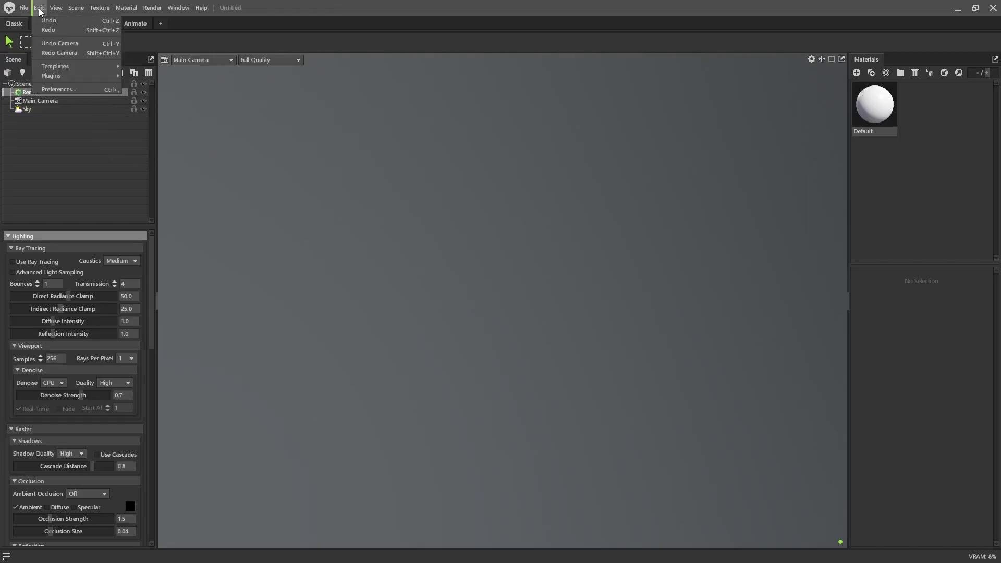
{"action": "left_click", "coordinate": [71, 90]}
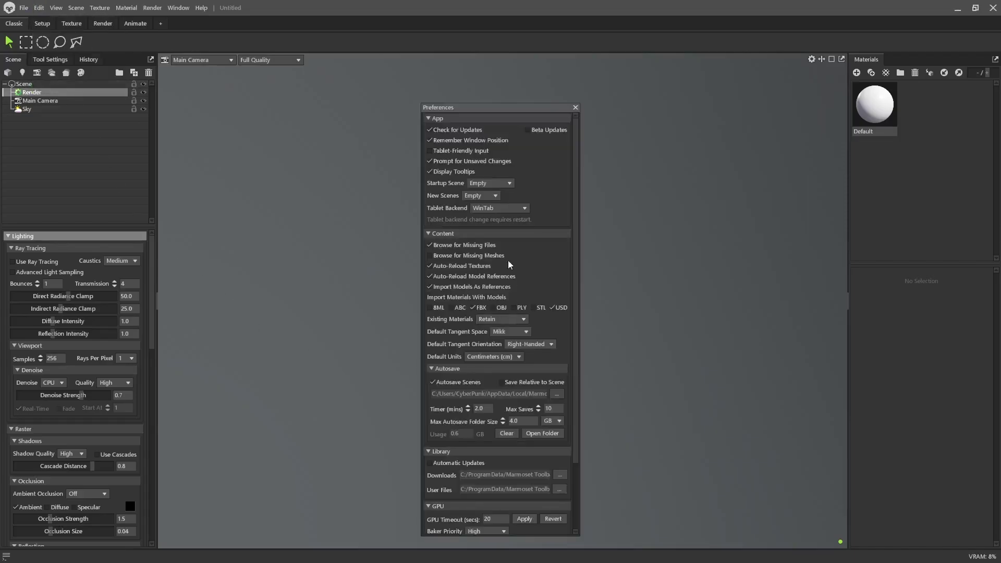
{"action": "mouse_move", "coordinate": [471, 334]}
{"action": "mouse_move", "coordinate": [480, 312]}
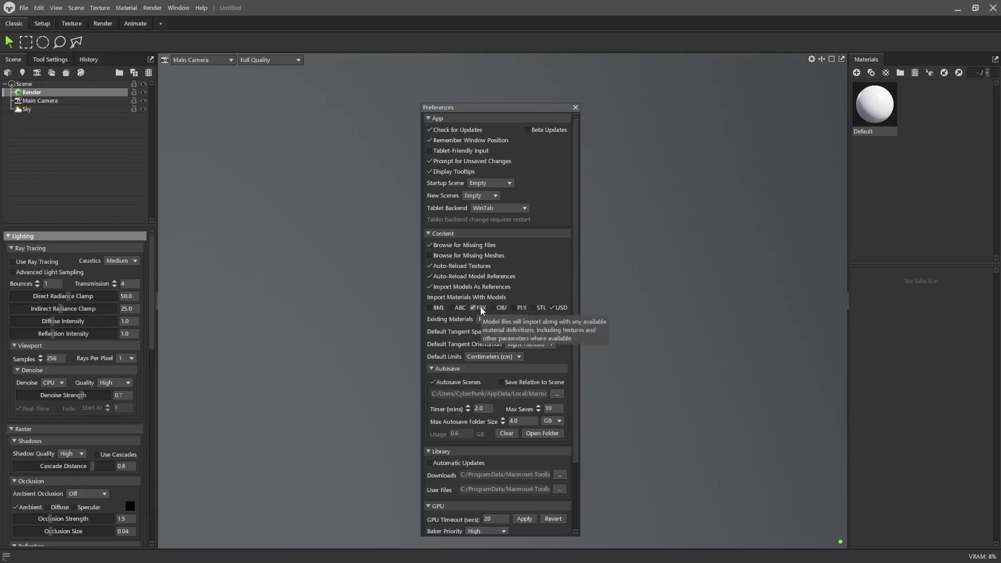
{"action": "left_click", "coordinate": [575, 108]}
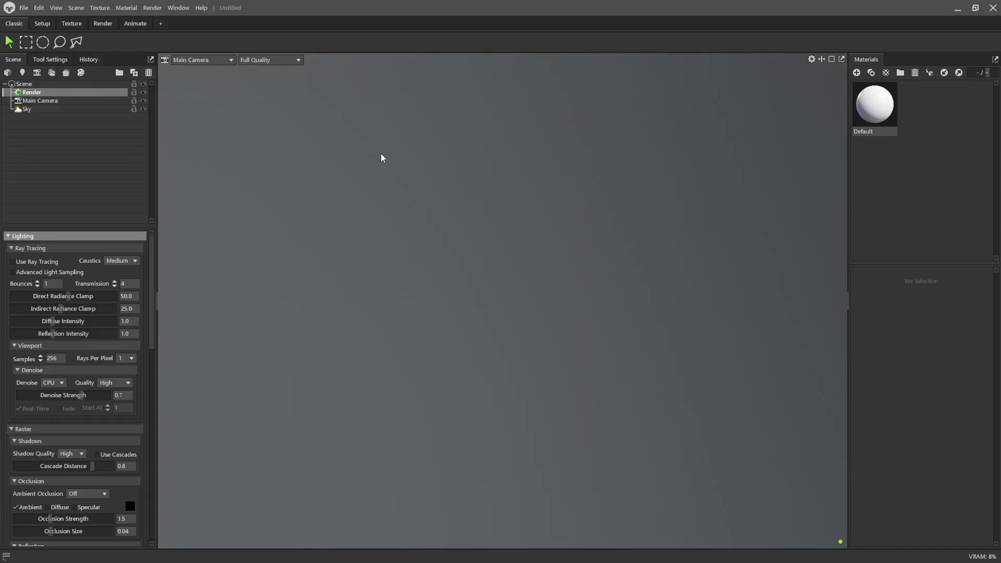
Step: Create a bake project and quick-load the teleporter model from the Teleporter Miniseries folder
{"action": "left_click", "coordinate": [66, 74]}
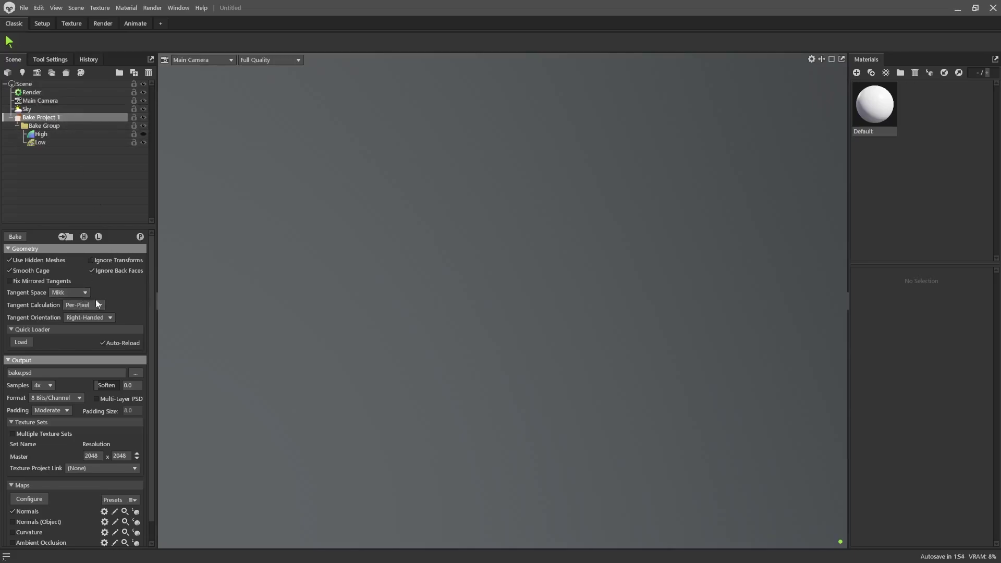
{"action": "left_click", "coordinate": [24, 342]}
{"action": "left_click", "coordinate": [449, 92]}
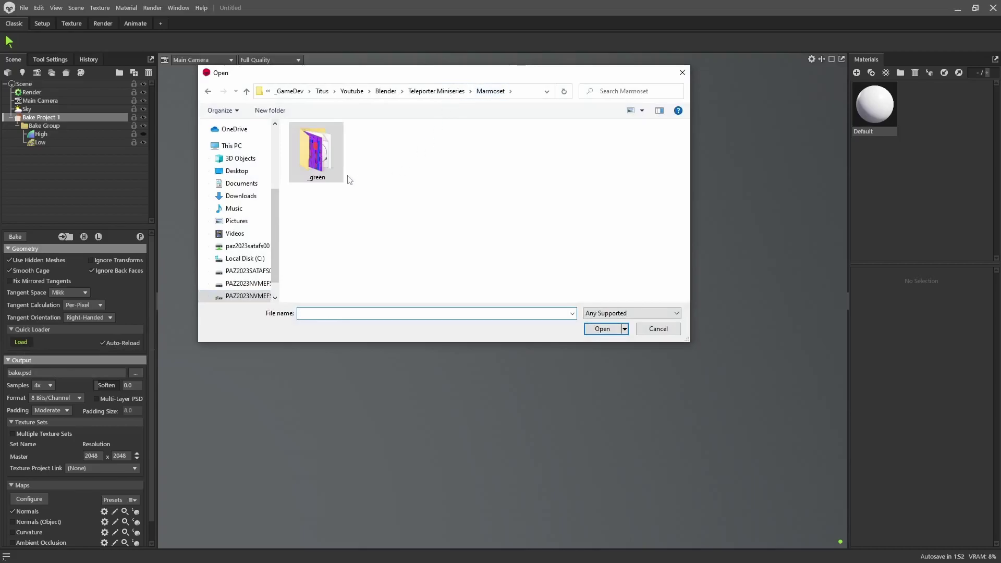
{"action": "left_click", "coordinate": [425, 91]}
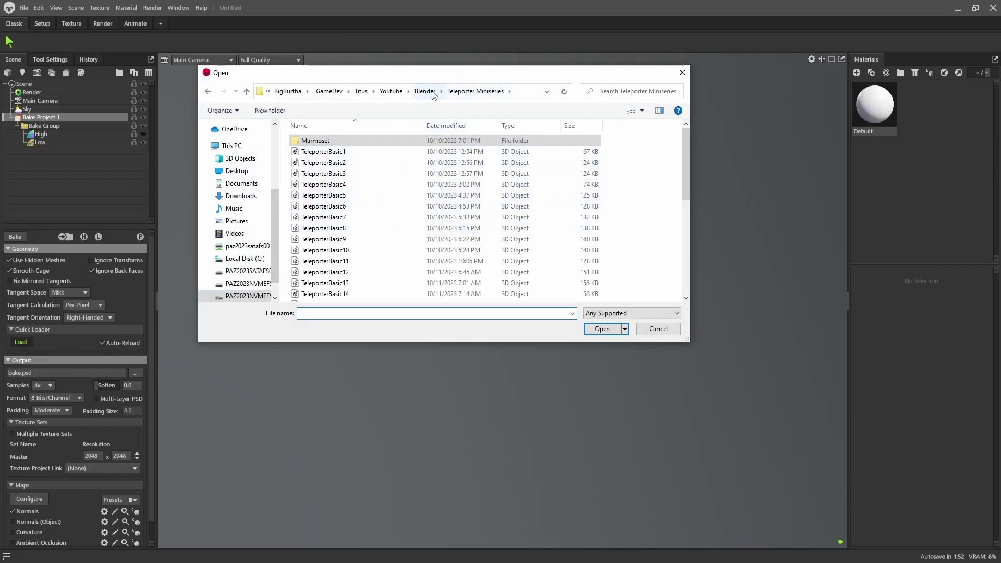
{"action": "scroll", "coordinate": [409, 229], "scroll_direction": "down", "scroll_amount": 7}
{"action": "double_click", "coordinate": [328, 286]}
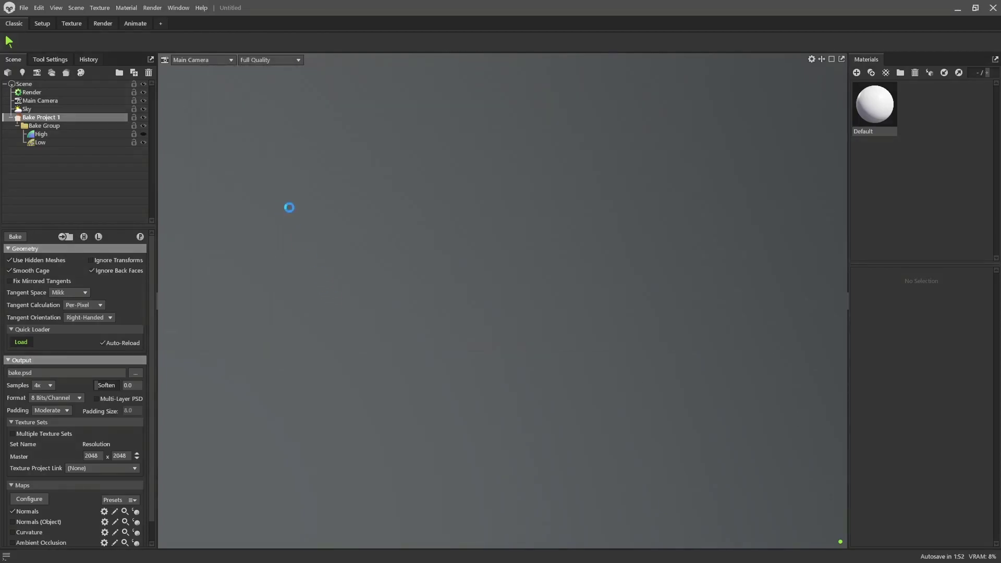
Step: Compare the low-poly and high-poly meshes by toggling their visibility and examining the teleporter from several sides
{"action": "left_click_drag", "start_coordinate": [472, 217], "coordinate": [480, 360]}
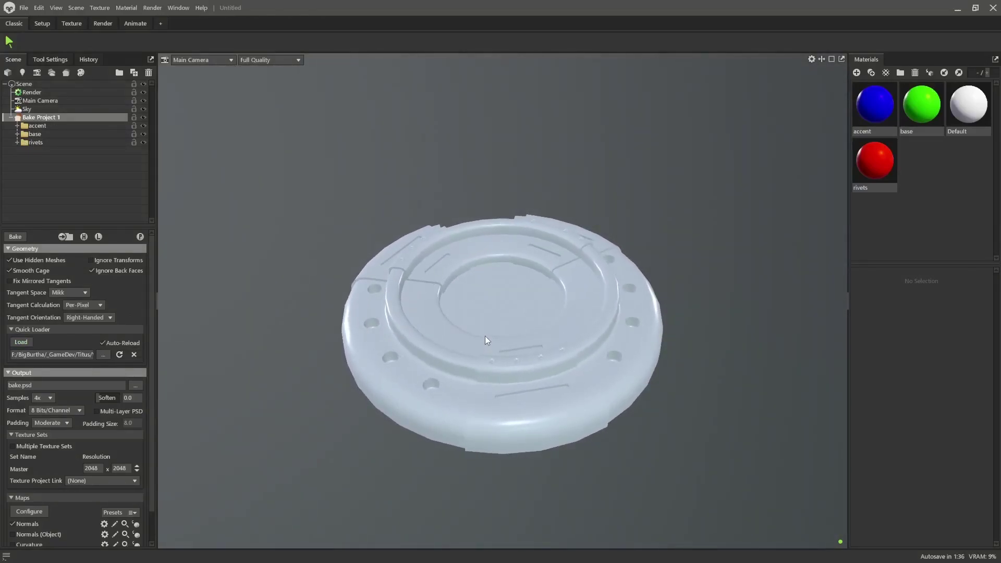
{"action": "left_click", "coordinate": [99, 237]}
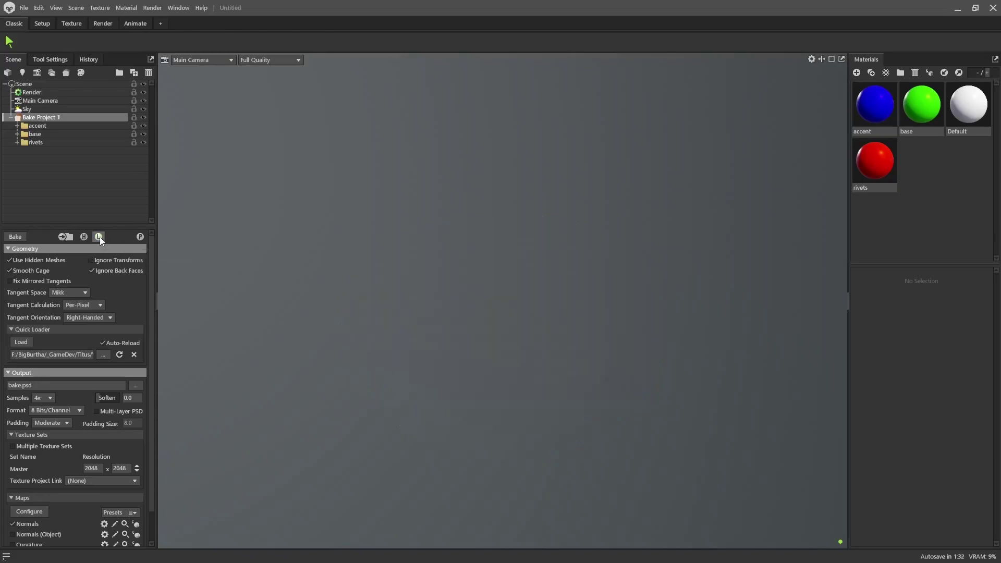
{"action": "left_click", "coordinate": [83, 237]}
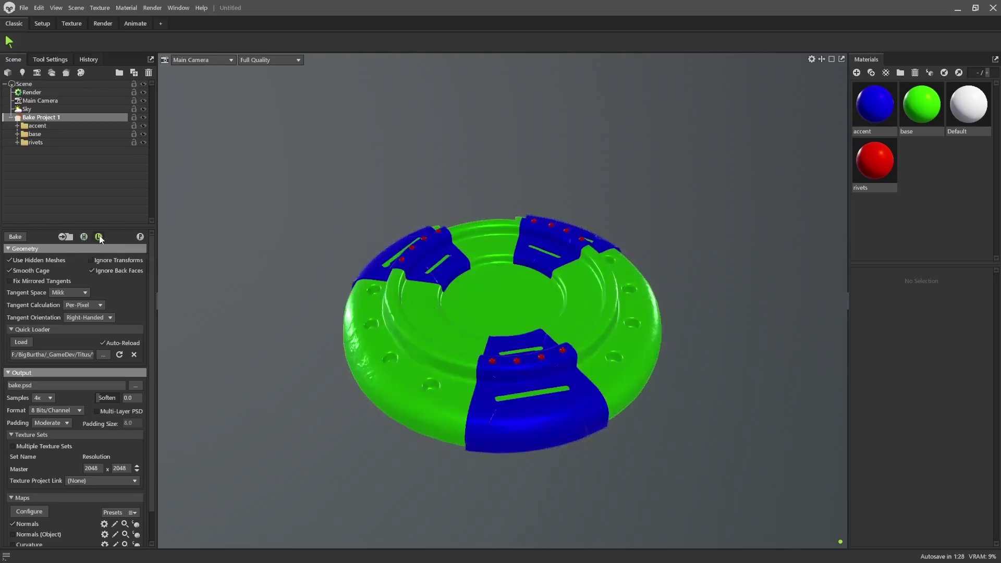
{"action": "left_click", "coordinate": [99, 237]}
{"action": "left_click_drag", "start_coordinate": [502, 270], "coordinate": [412, 328]}
{"action": "left_click", "coordinate": [100, 237]}
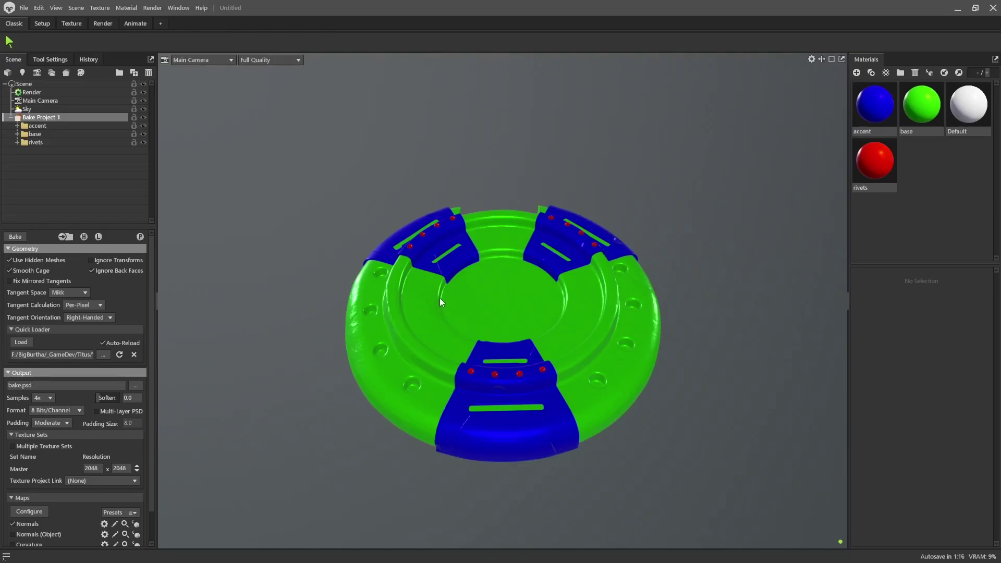
{"action": "left_click", "coordinate": [83, 236]}
{"action": "left_click", "coordinate": [96, 237]}
{"action": "left_click_drag", "start_coordinate": [446, 336], "coordinate": [493, 366]}
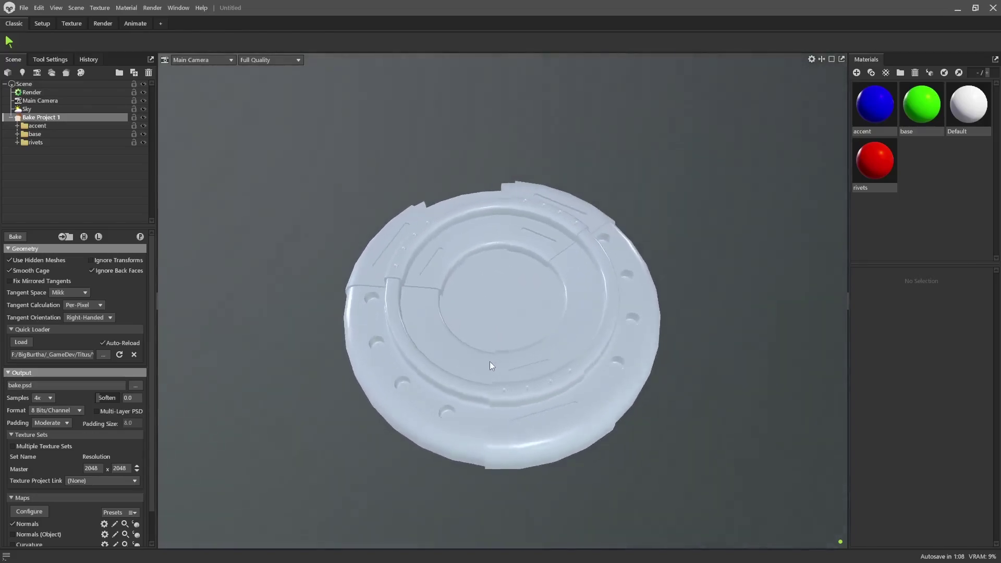
Step: Set the bake output to a Portable Network Graphics file named BAKE in the Marmoset folder
{"action": "scroll", "coordinate": [109, 349], "scroll_direction": "down", "scroll_amount": 1}
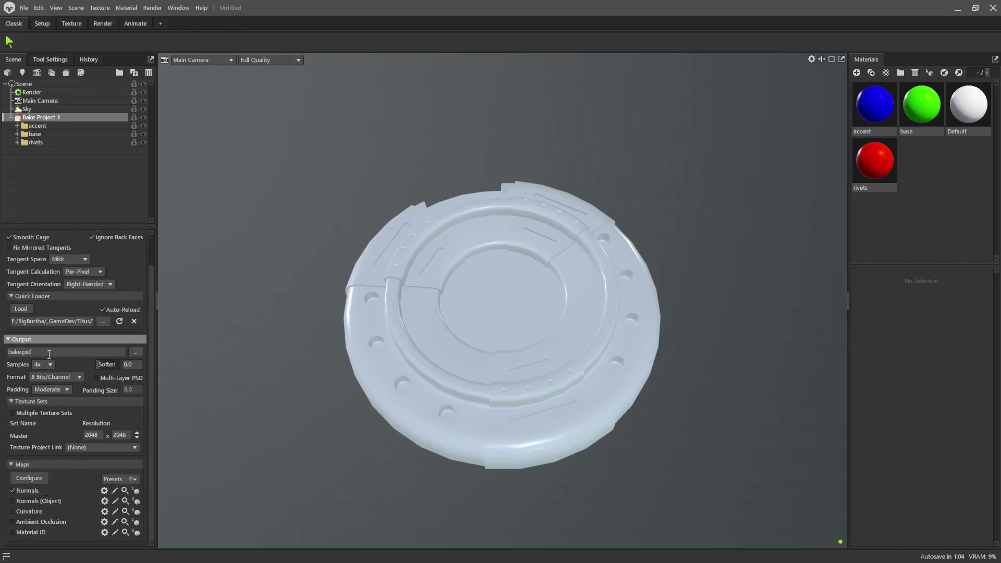
{"action": "left_click", "coordinate": [136, 352]}
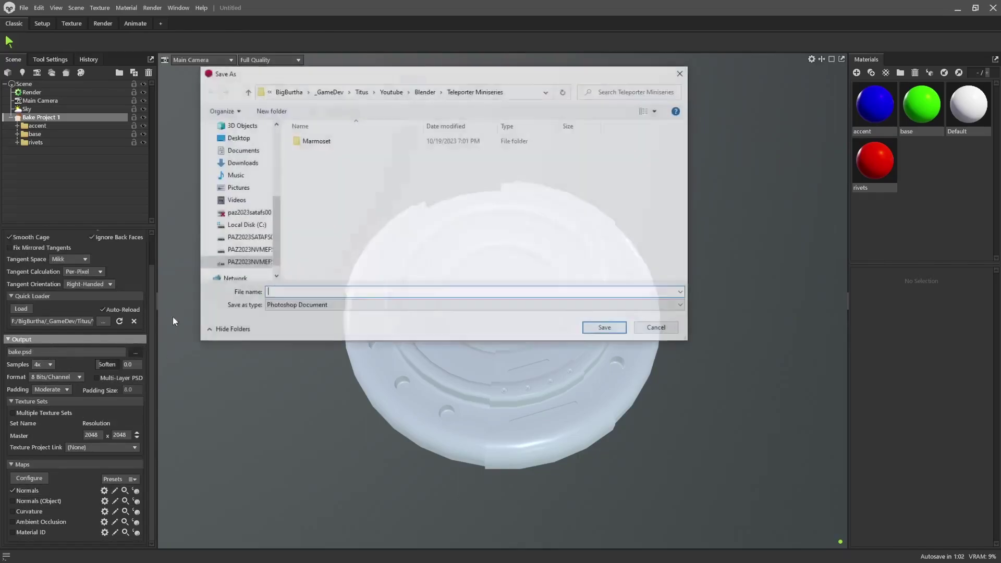
{"action": "double_click", "coordinate": [320, 142]}
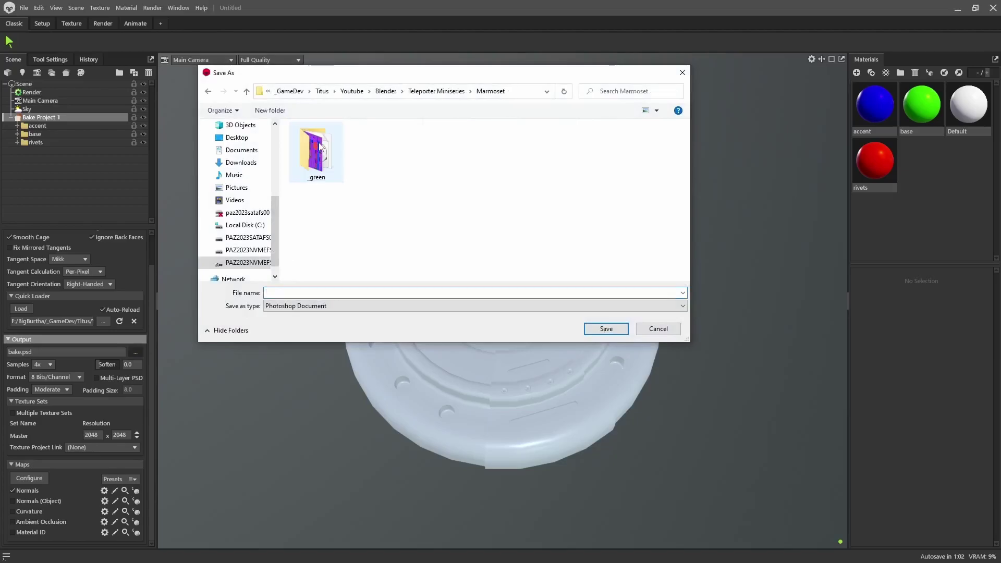
{"action": "left_click", "coordinate": [342, 306]}
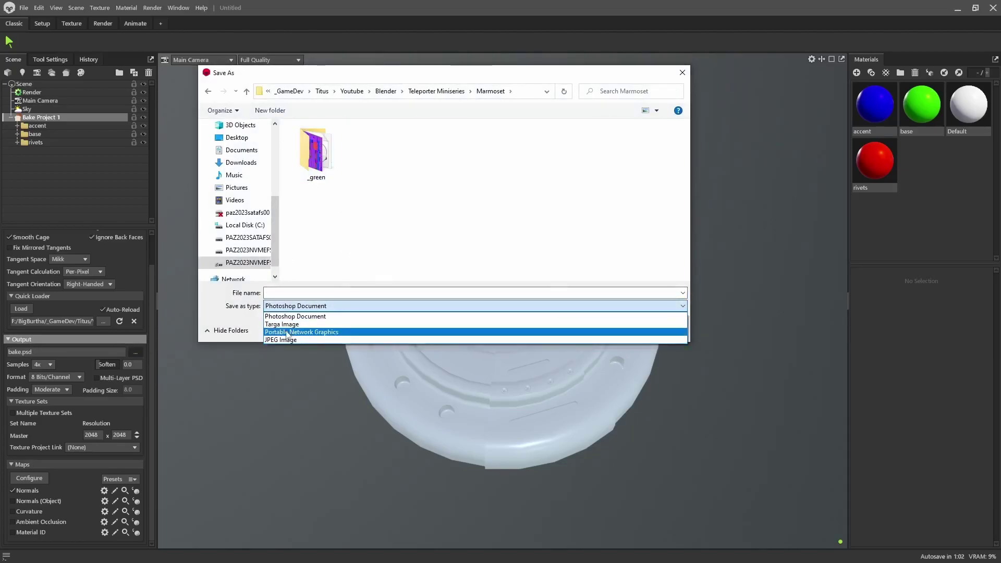
{"action": "left_click", "coordinate": [287, 333]}
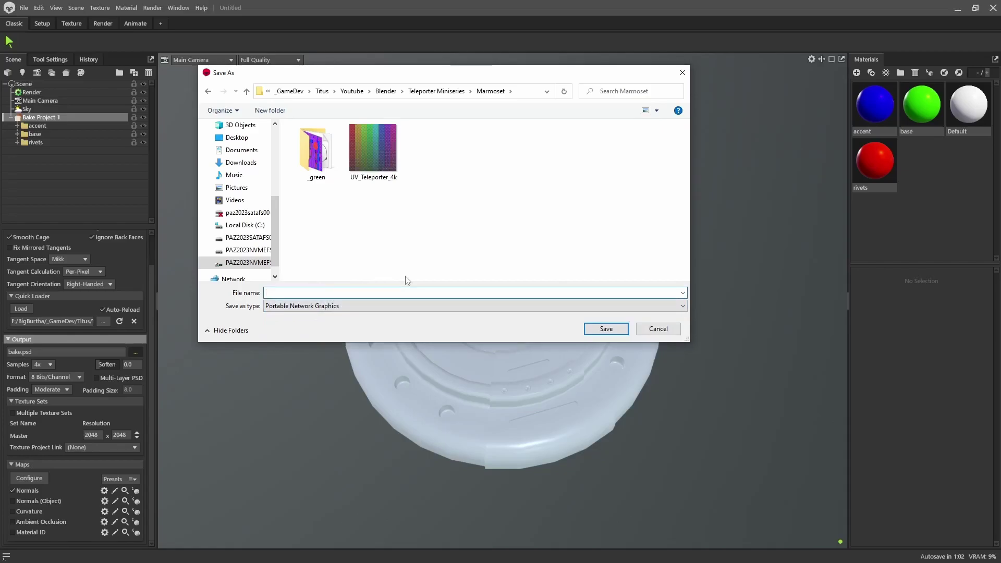
{"action": "type", "text": "BAKE"}
{"action": "left_click", "coordinate": [611, 330]}
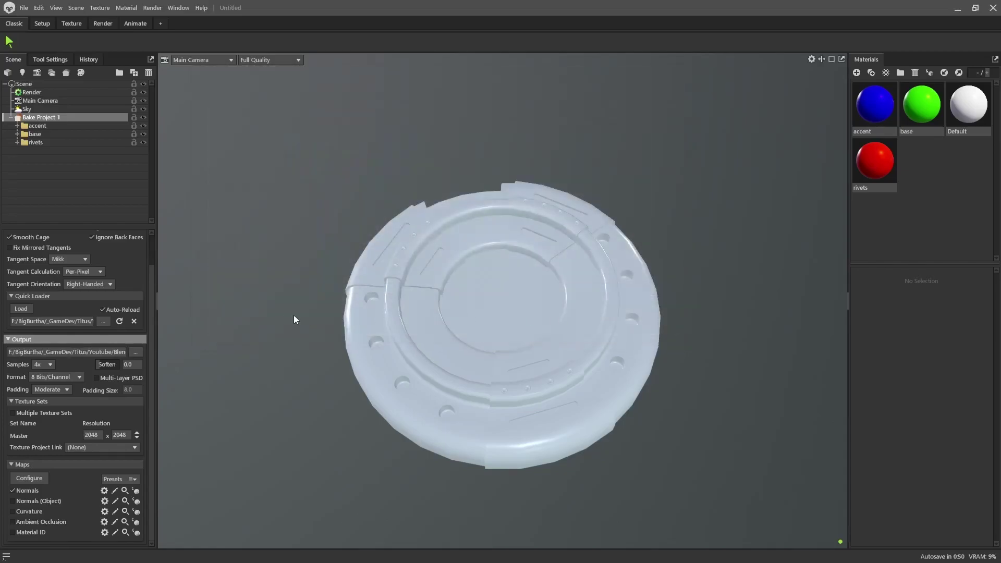
Step: Set the bake to 16x samples and 4096 x 4096 resolution, with Normals (Object) and Curvature maps enabled
{"action": "left_click", "coordinate": [51, 365]}
{"action": "scroll", "coordinate": [86, 511], "scroll_direction": "up", "scroll_amount": 2}
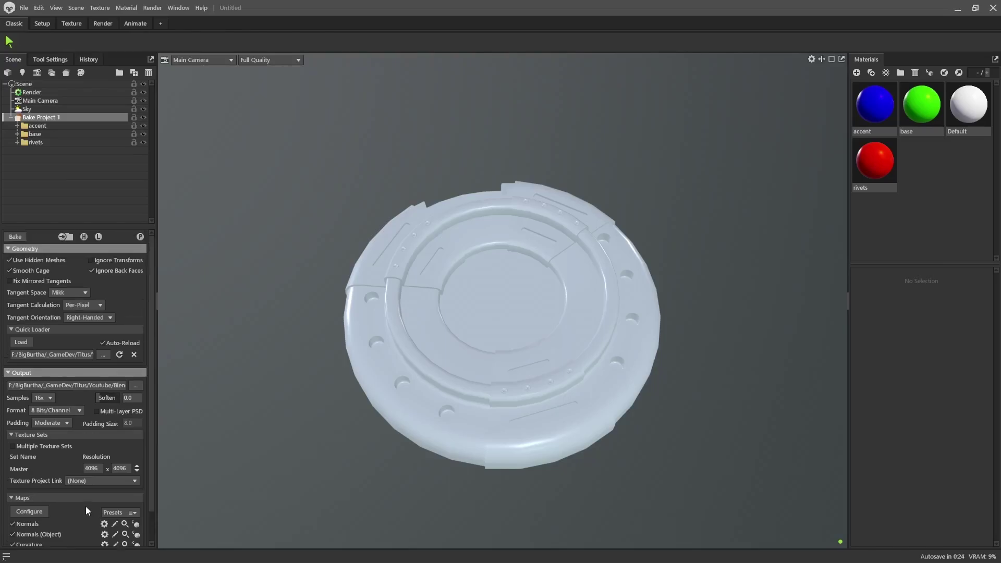
Step: Bake the maps and preview them on the low-poly teleporter, examining the surface detail from several sides
{"action": "left_click", "coordinate": [140, 237]}
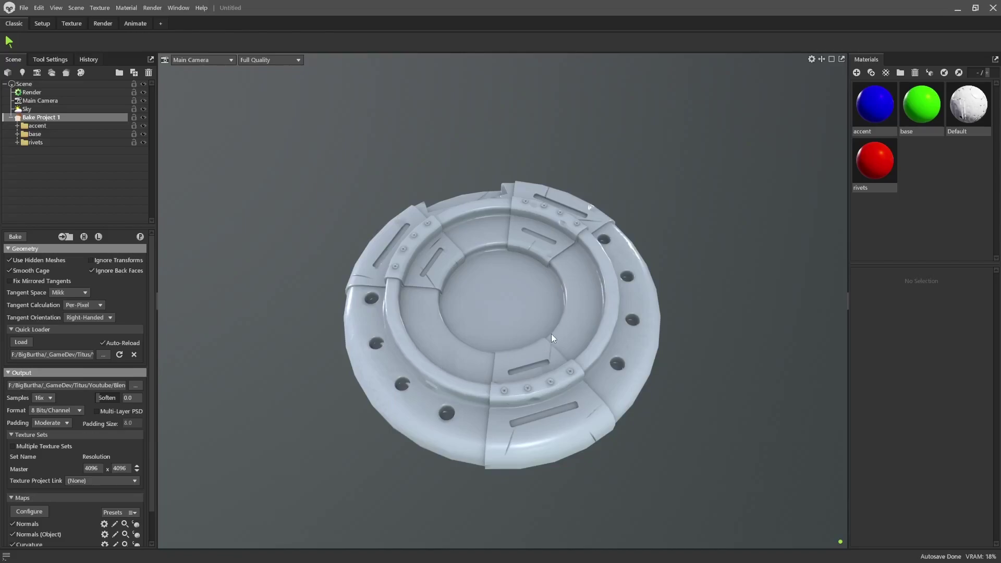
{"action": "left_click_drag", "start_coordinate": [584, 334], "coordinate": [453, 282]}
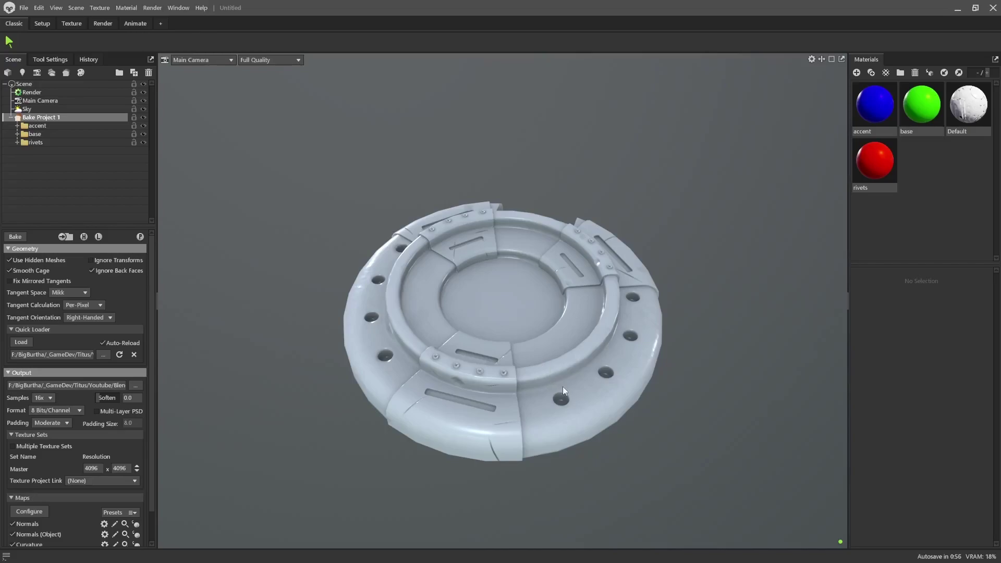
{"action": "left_click_drag", "start_coordinate": [584, 381], "coordinate": [512, 351]}
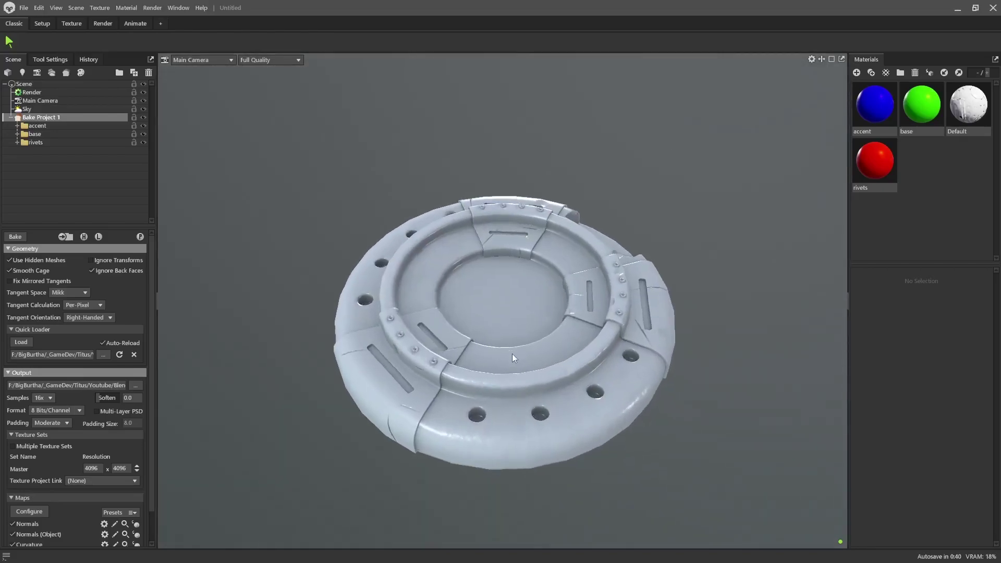
{"action": "scroll", "coordinate": [567, 404], "scroll_direction": "up", "scroll_amount": 5}
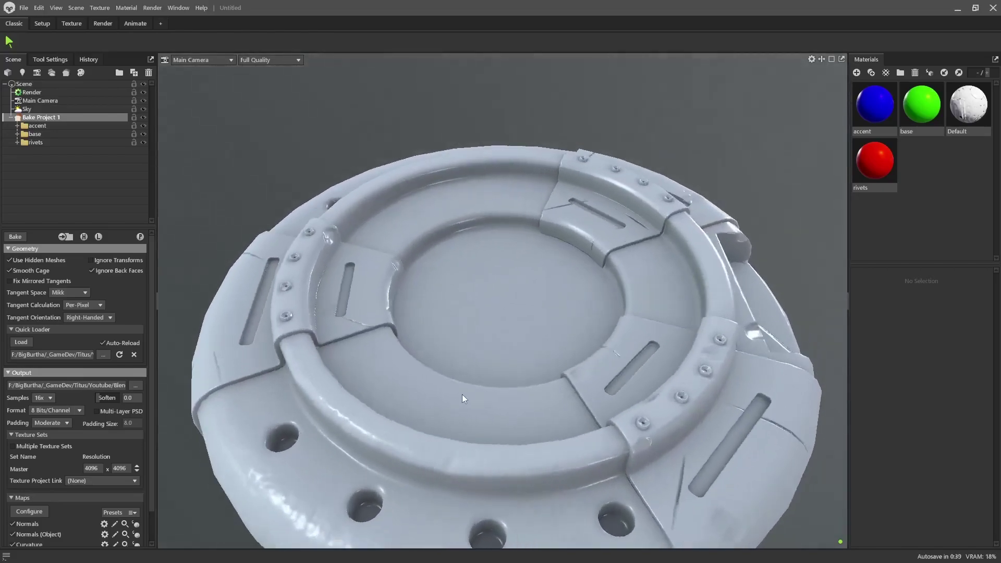
{"action": "scroll", "coordinate": [462, 394], "scroll_direction": "down", "scroll_amount": 5}
{"action": "left_click_drag", "start_coordinate": [463, 395], "coordinate": [558, 345]}
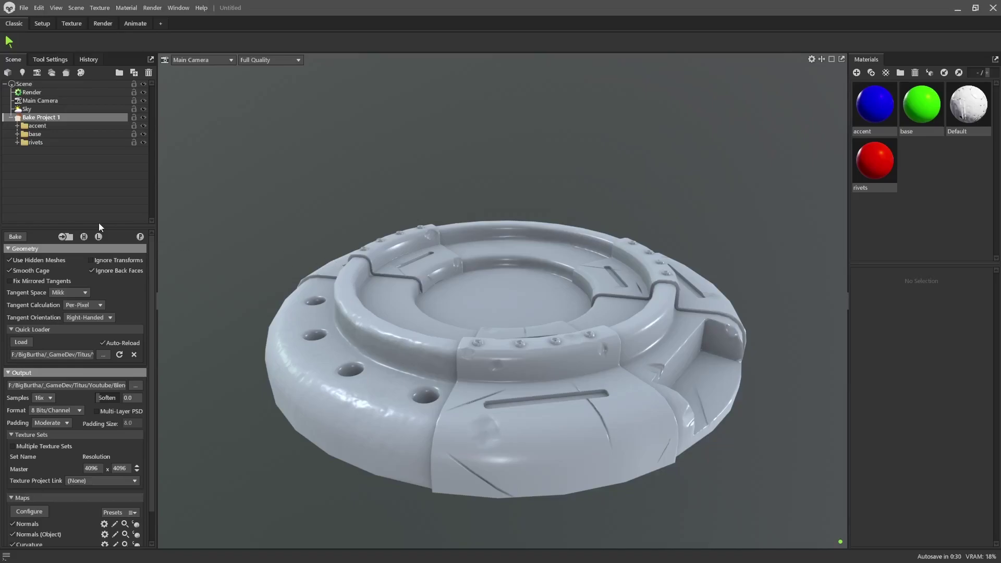
Step: Show only the high-poly teleporter in Wireframe view and examine its mesh density up close
{"action": "left_click", "coordinate": [86, 237]}
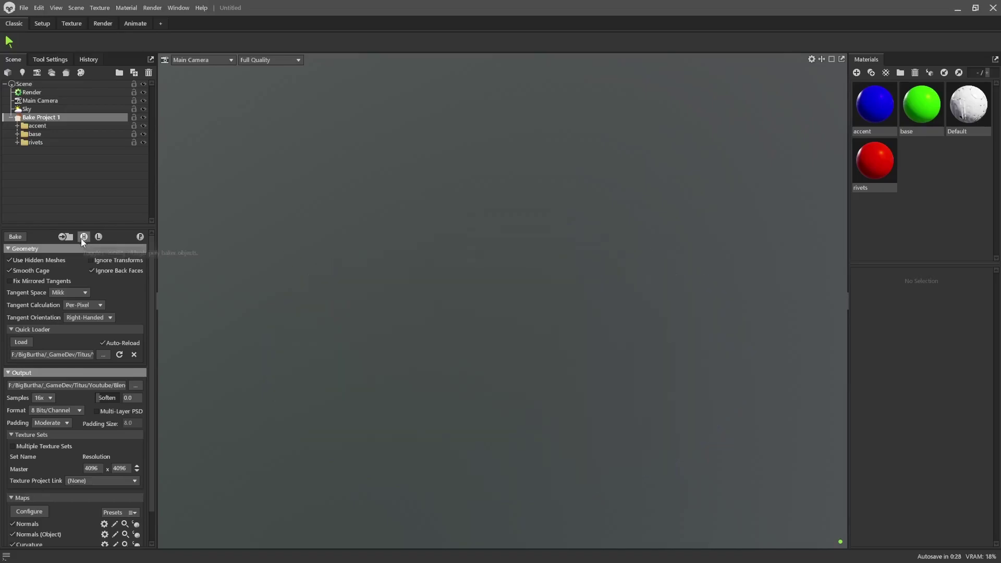
{"action": "left_click", "coordinate": [83, 237]}
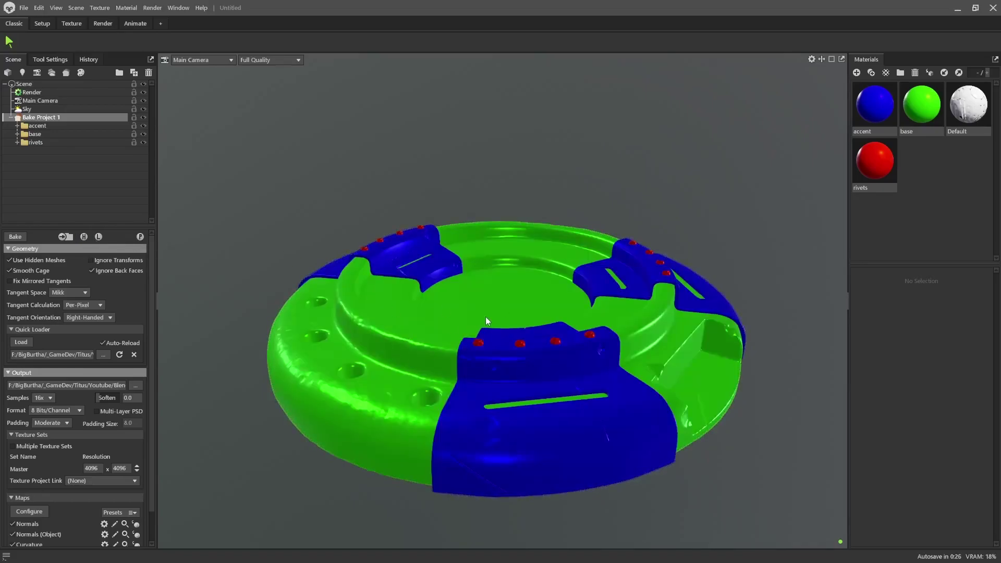
{"action": "left_click_drag", "start_coordinate": [608, 279], "coordinate": [540, 372]}
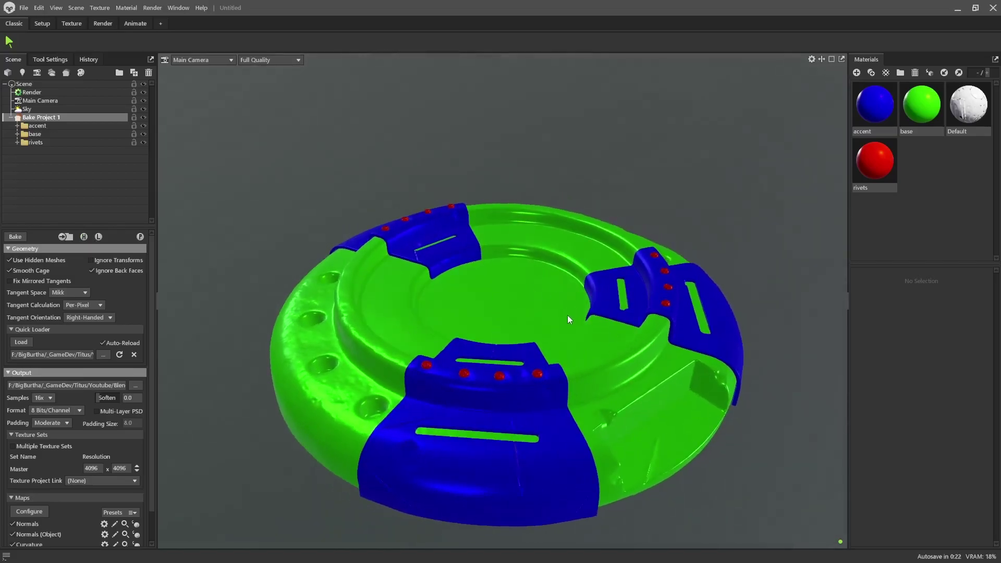
{"action": "left_click", "coordinate": [277, 62]}
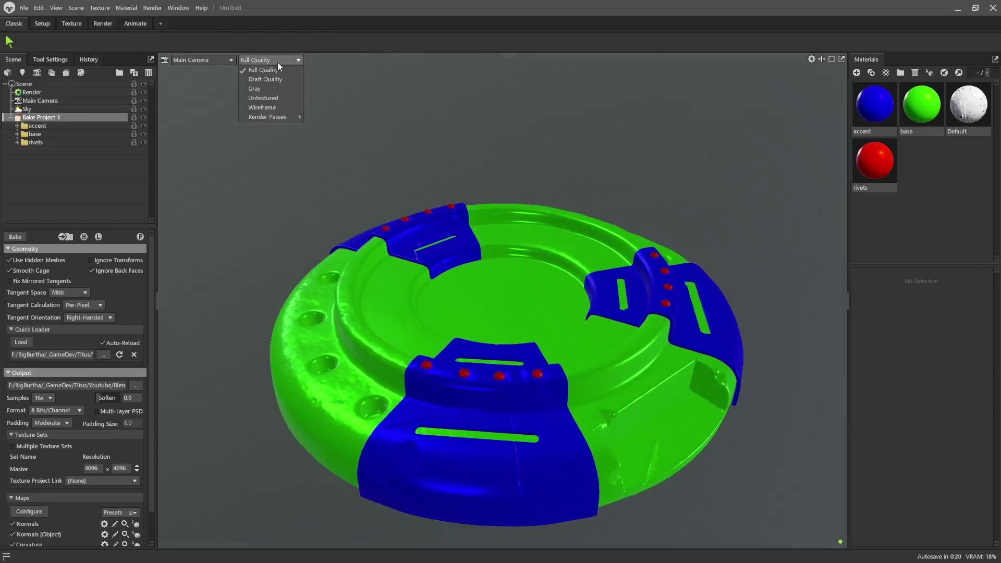
{"action": "left_click", "coordinate": [266, 107]}
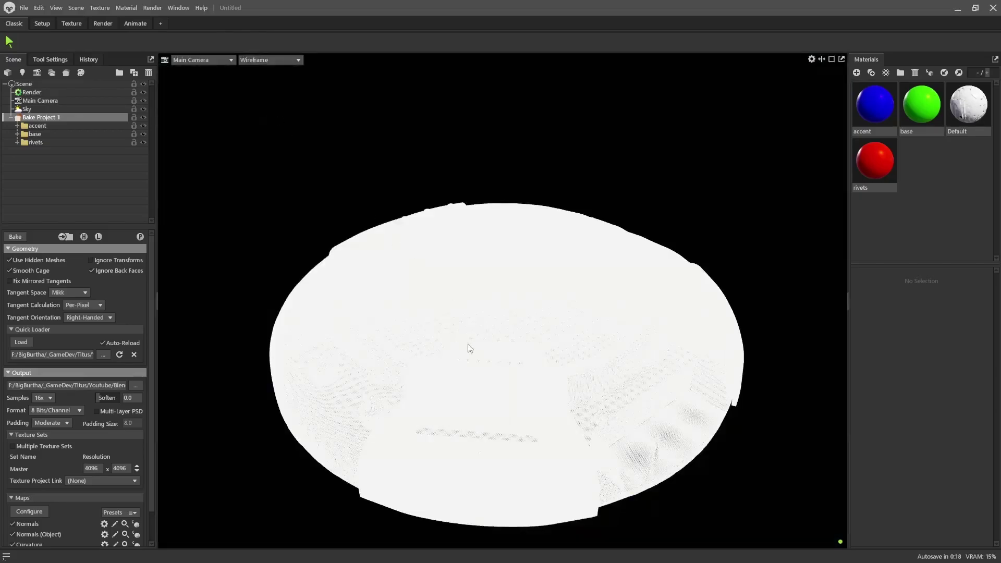
{"action": "scroll", "coordinate": [469, 334], "scroll_direction": "up", "scroll_amount": 5}
{"action": "scroll", "coordinate": [485, 359], "scroll_direction": "up", "scroll_amount": 6}
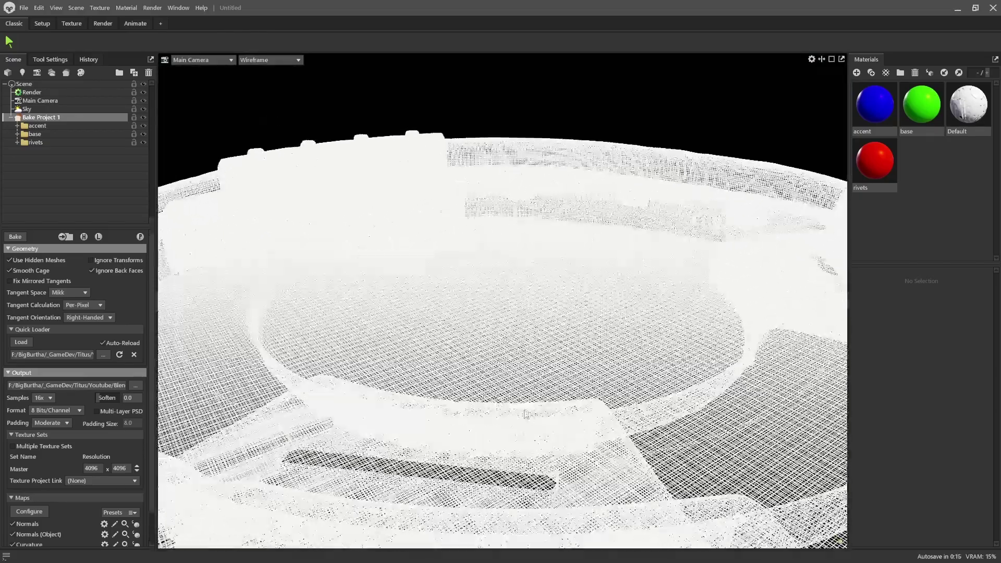
{"action": "scroll", "coordinate": [478, 339], "scroll_direction": "up", "scroll_amount": 8}
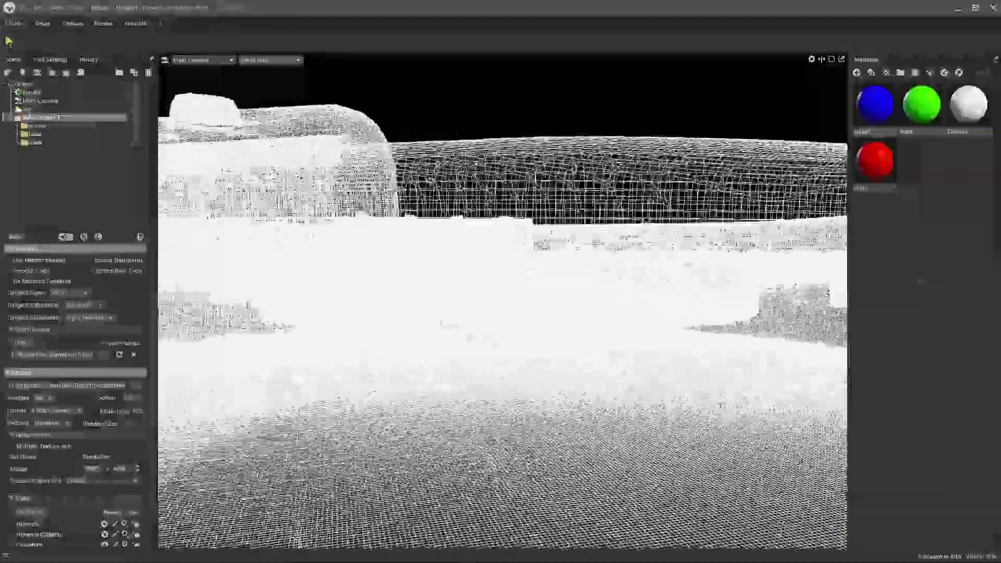
Step: Show only the low-poly teleporter in Wireframe view and examine its mesh density from another angle
{"action": "scroll", "coordinate": [503, 300], "scroll_direction": "up", "scroll_amount": 8}
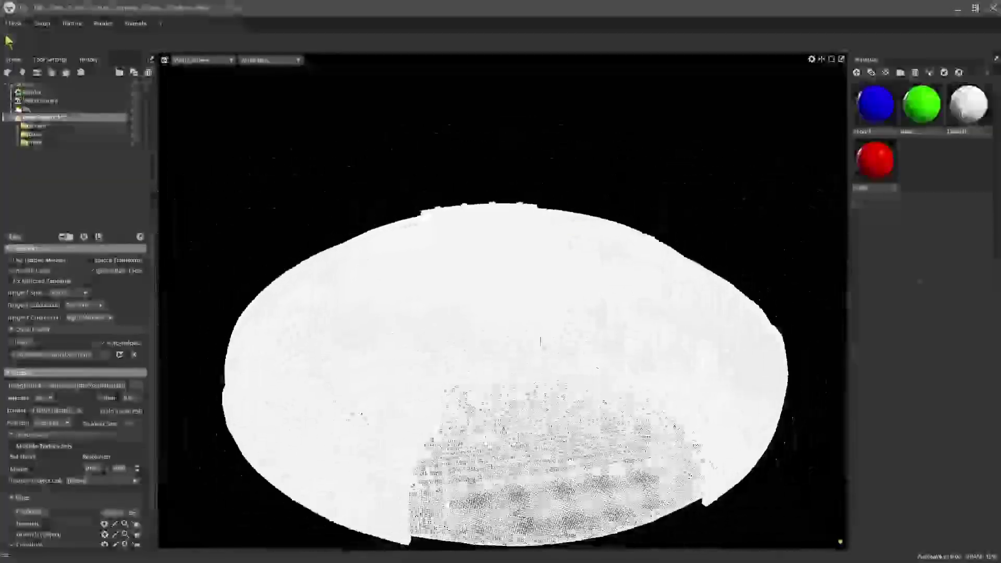
{"action": "left_click", "coordinate": [84, 237]}
{"action": "left_click", "coordinate": [99, 236]}
{"action": "left_click_drag", "start_coordinate": [574, 324], "coordinate": [490, 339]}
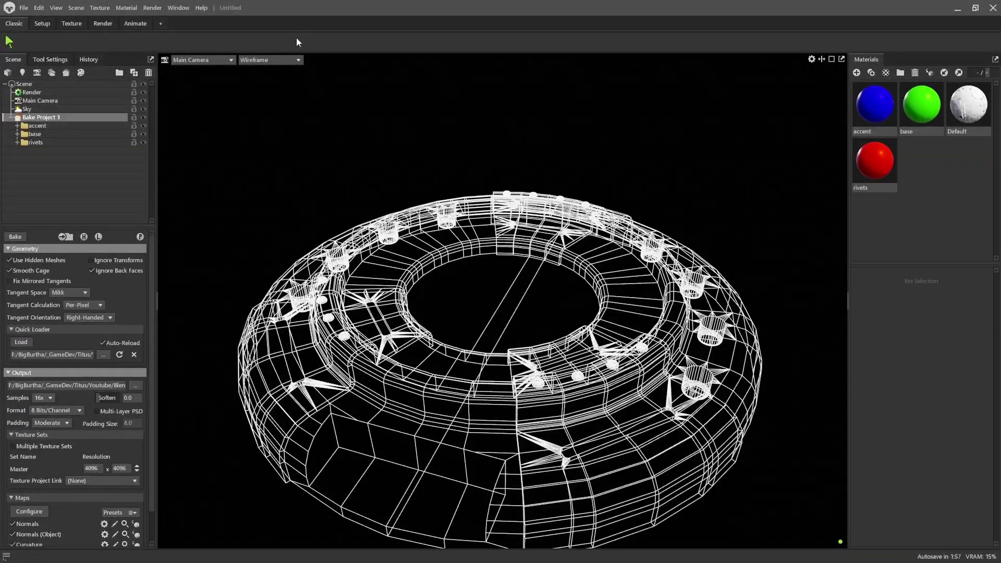
Step: Return the viewport to Full Quality and compare the high-poly teleporter with the baked low-poly version
{"action": "left_click", "coordinate": [281, 60]}
{"action": "left_click", "coordinate": [271, 67]}
{"action": "mouse_move", "coordinate": [477, 344]}
{"action": "left_mouse_down"}
{"action": "mouse_move", "coordinate": [446, 303]}
{"action": "mouse_move", "coordinate": [357, 340]}
{"action": "left_mouse_up"}
{"action": "left_click", "coordinate": [84, 237]}
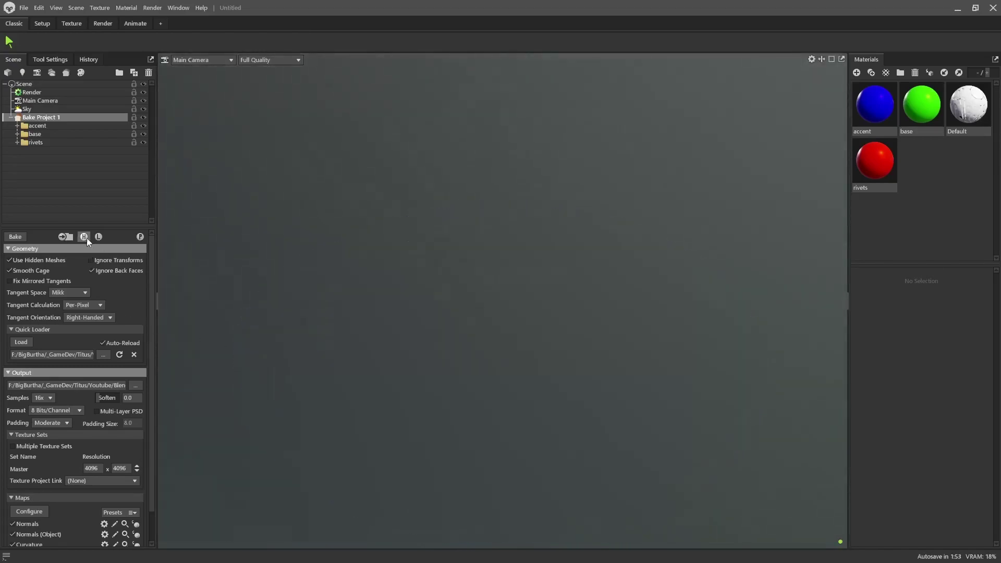
{"action": "left_click_drag", "start_coordinate": [506, 328], "coordinate": [581, 347]}
{"action": "left_click", "coordinate": [83, 238]}
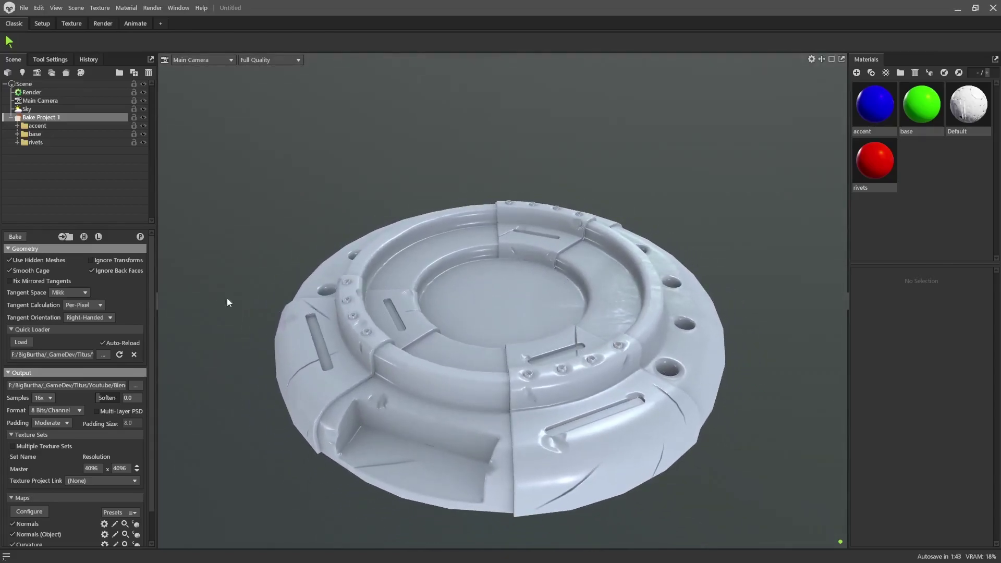
Step: Add a 4096 x 4096 texture project and link the Default material to it
{"action": "left_click", "coordinate": [15, 236]}
{"action": "left_click", "coordinate": [11, 117]}
{"action": "left_click", "coordinate": [81, 74]}
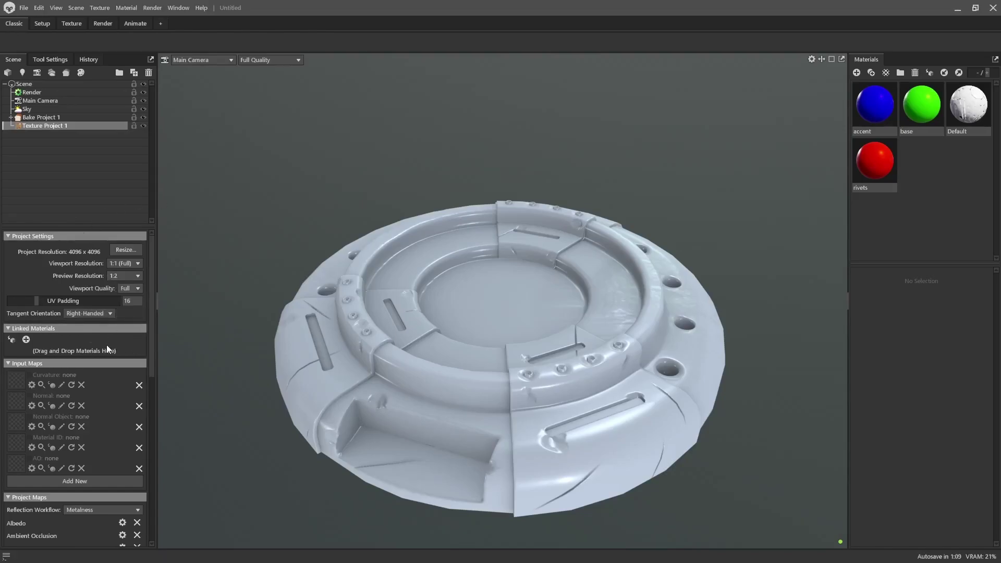
{"action": "left_click", "coordinate": [973, 109]}
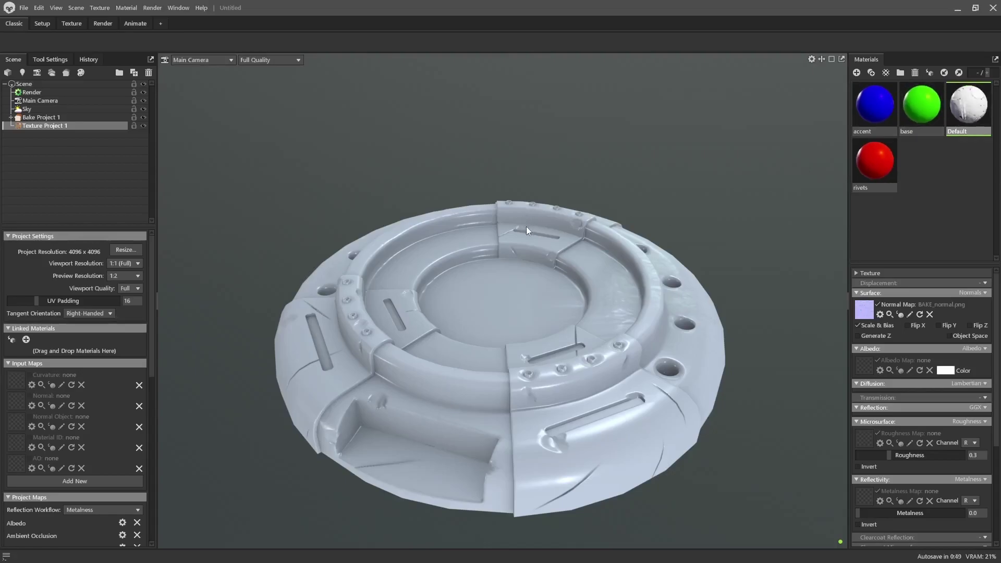
{"action": "left_click", "coordinate": [11, 342]}
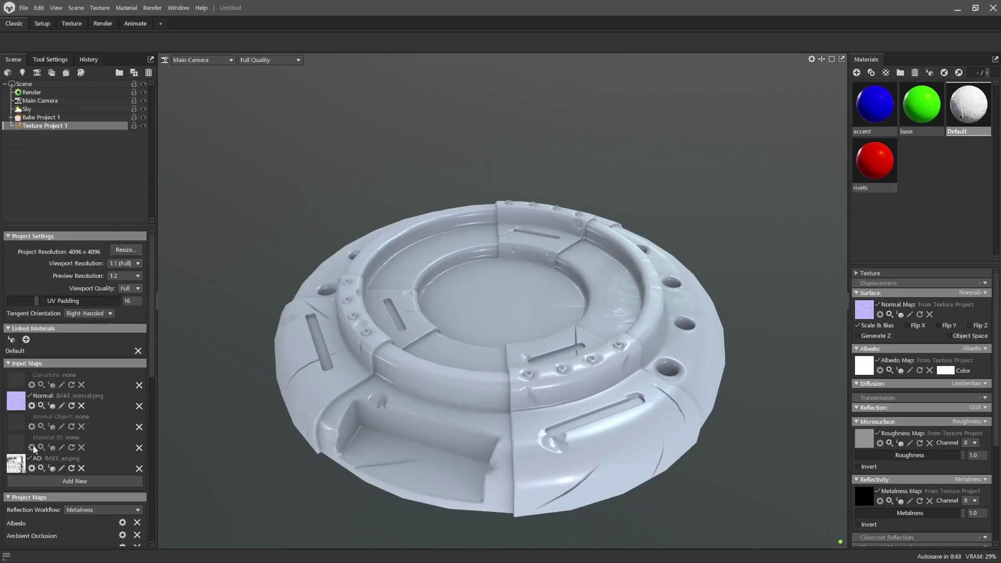
Step: Load BAKE_curve, BAKE_normalobj and BAKE_matid as the texture project's Curvature, Normal Object and Material ID input maps
{"action": "left_click", "coordinate": [17, 379]}
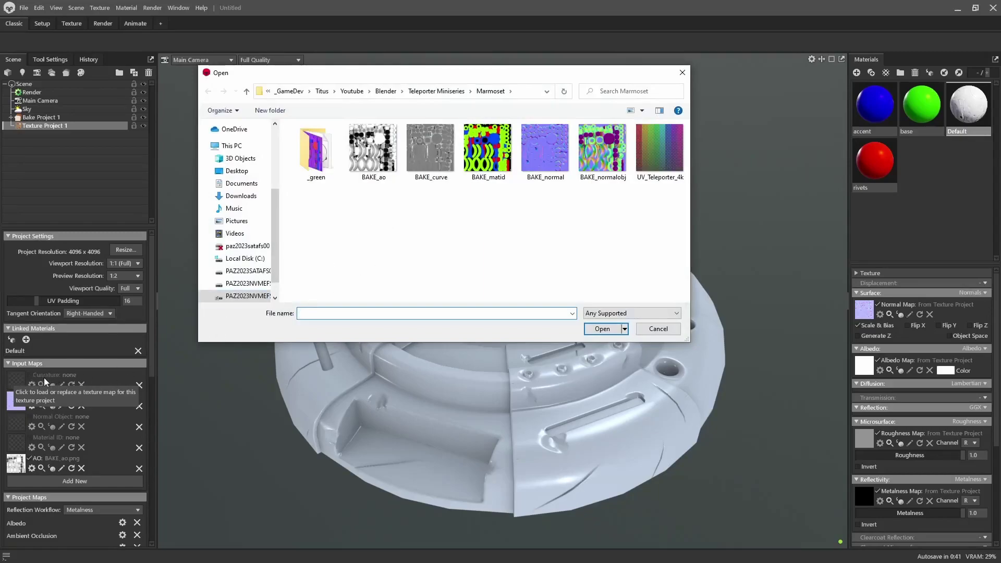
{"action": "double_click", "coordinate": [434, 154]}
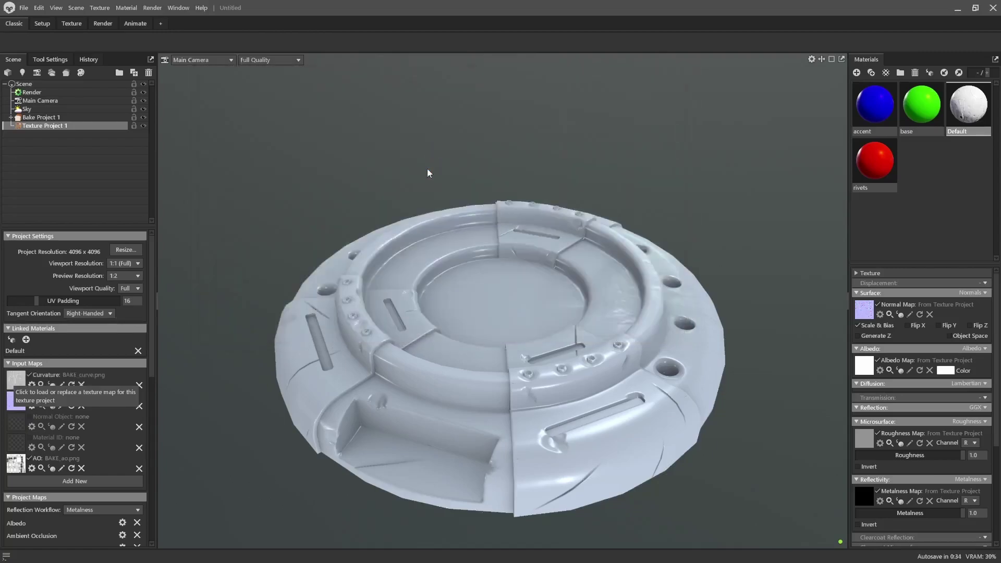
{"action": "left_click", "coordinate": [19, 421]}
{"action": "left_click", "coordinate": [605, 151]}
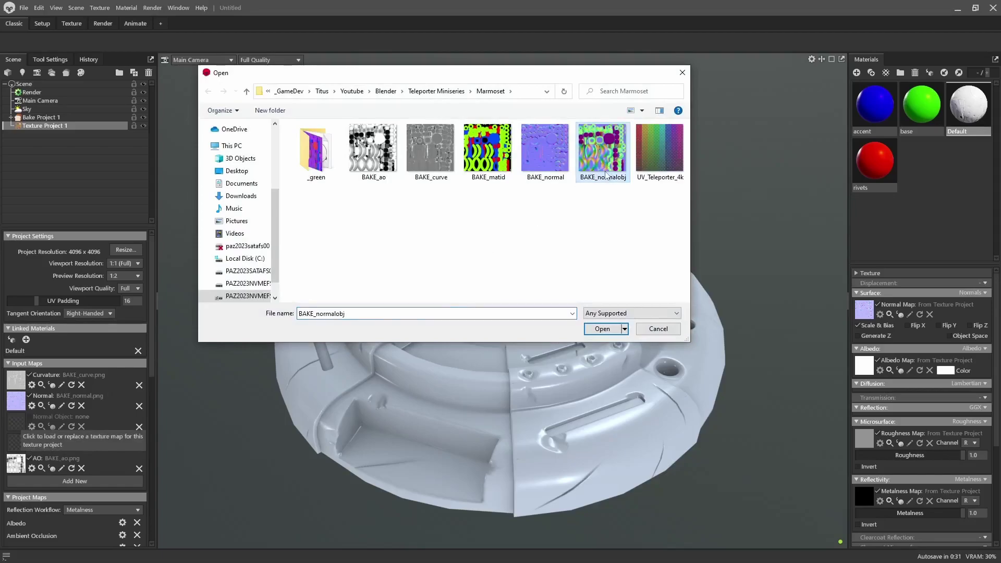
{"action": "double_click", "coordinate": [603, 152]}
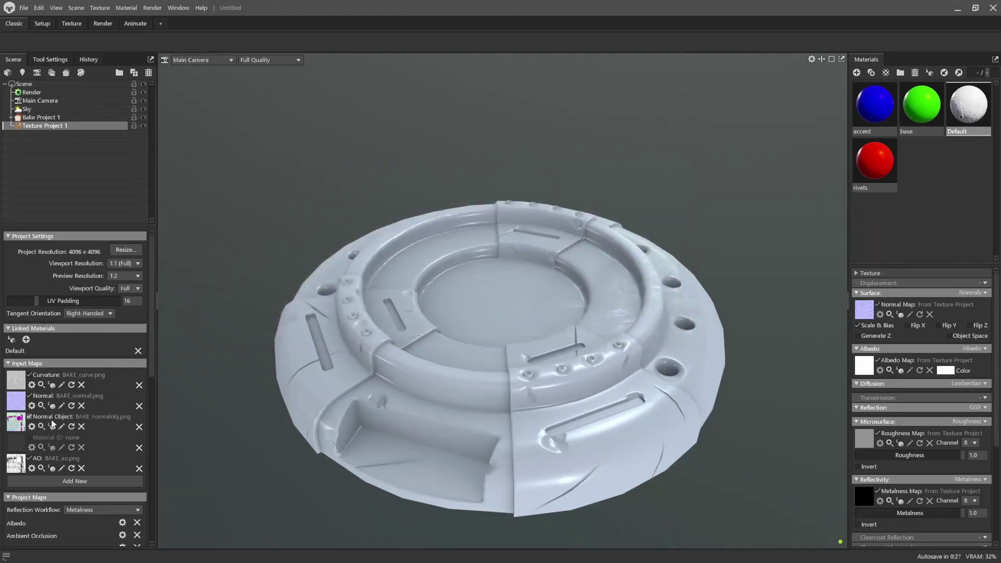
{"action": "left_click", "coordinate": [22, 444]}
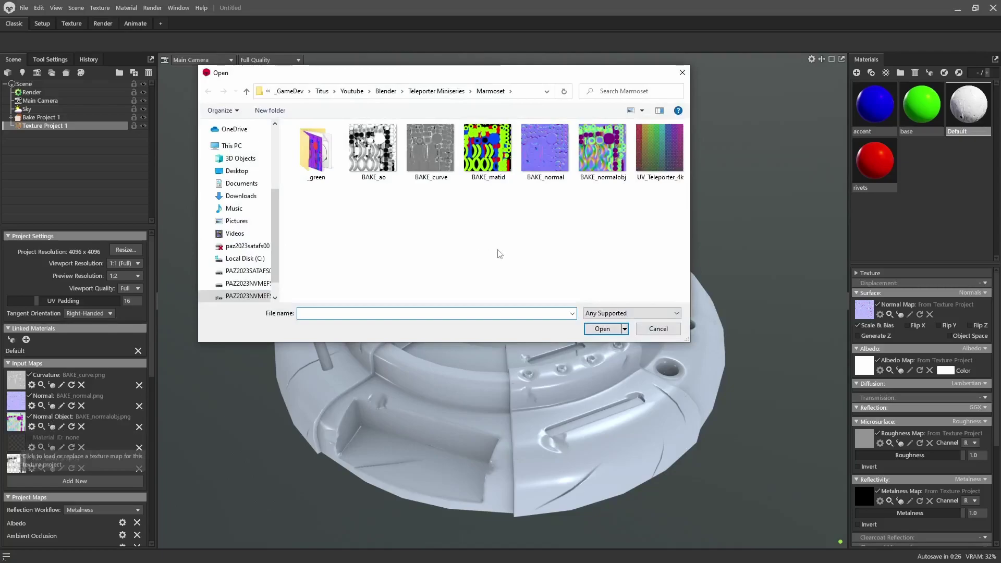
{"action": "left_click", "coordinate": [489, 151]}
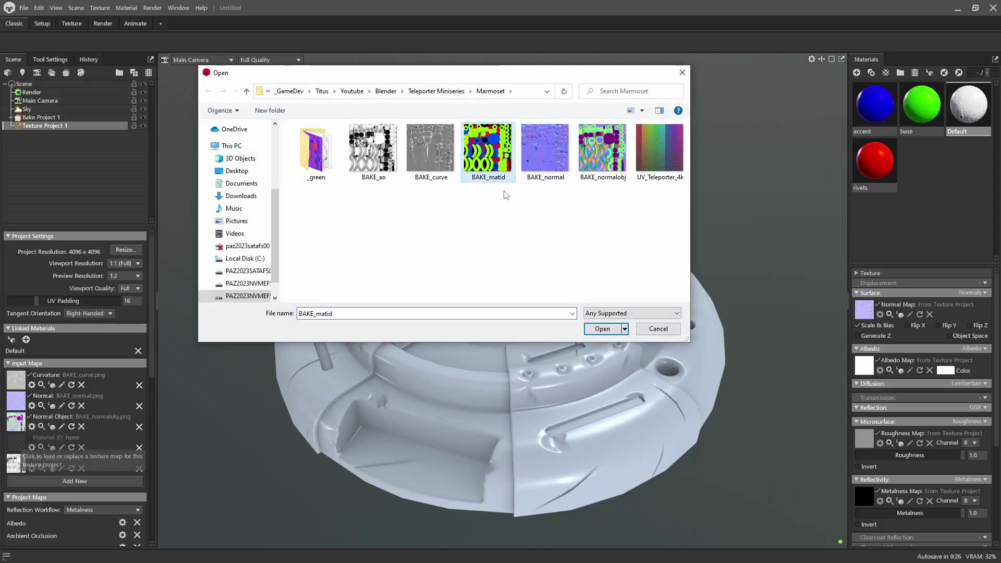
{"action": "double_click", "coordinate": [491, 159]}
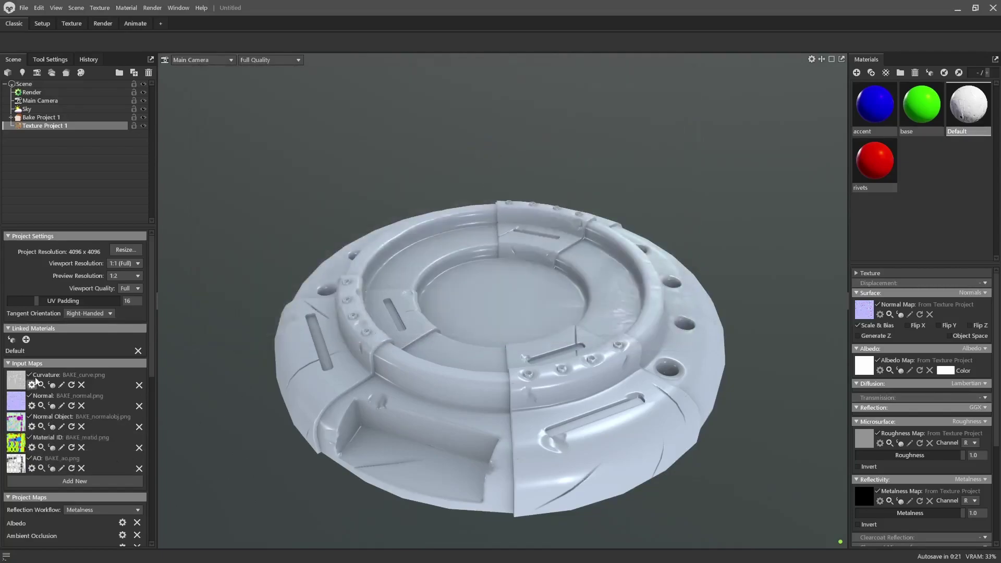
Step: Set the texture export output to a Portable Network Graphics file named Teleporter_Marmo_FinalBake in the Marmoset folder and review the output maps
{"action": "scroll", "coordinate": [96, 402], "scroll_direction": "down", "scroll_amount": 5}
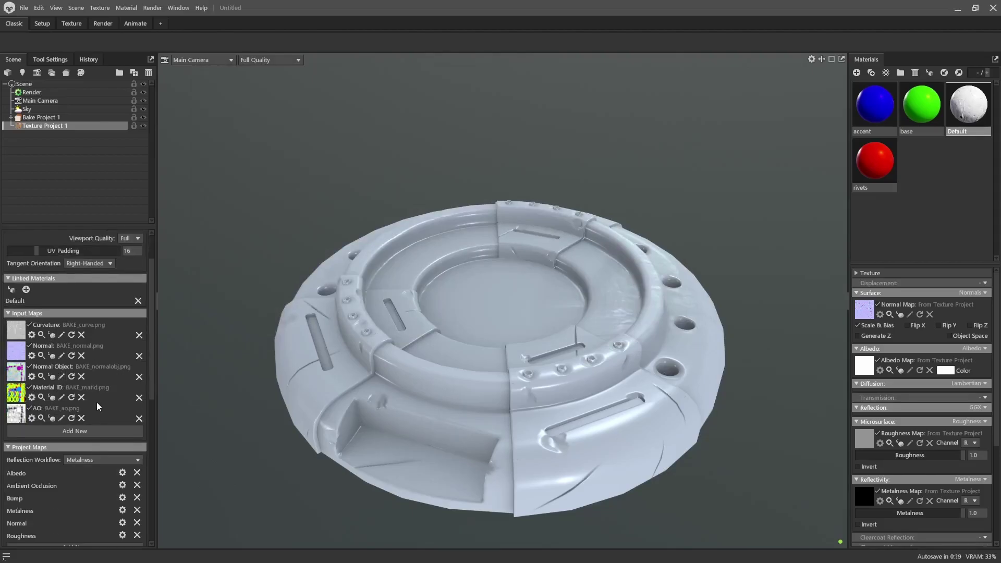
{"action": "scroll", "coordinate": [92, 400], "scroll_direction": "down", "scroll_amount": 1}
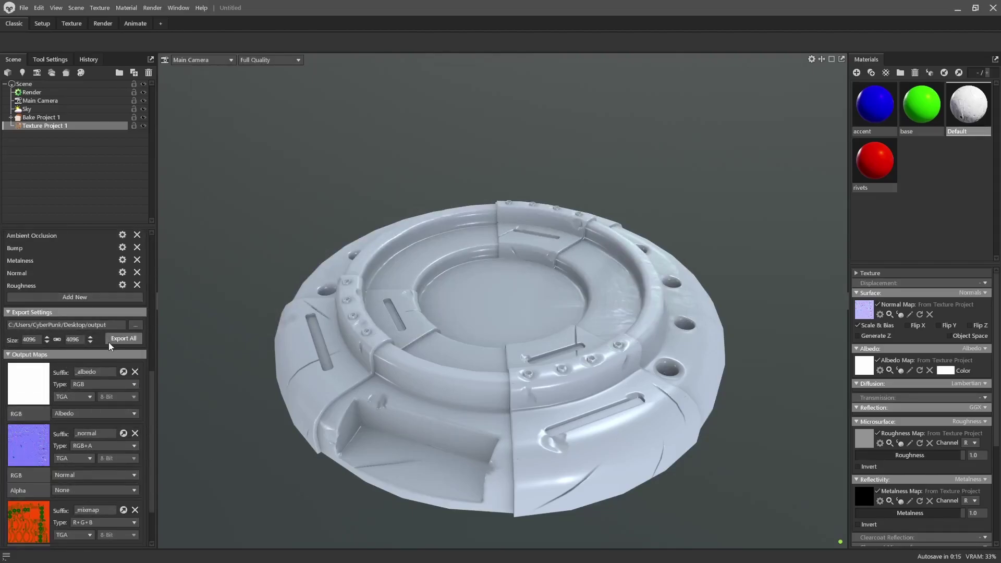
{"action": "left_click", "coordinate": [135, 325]}
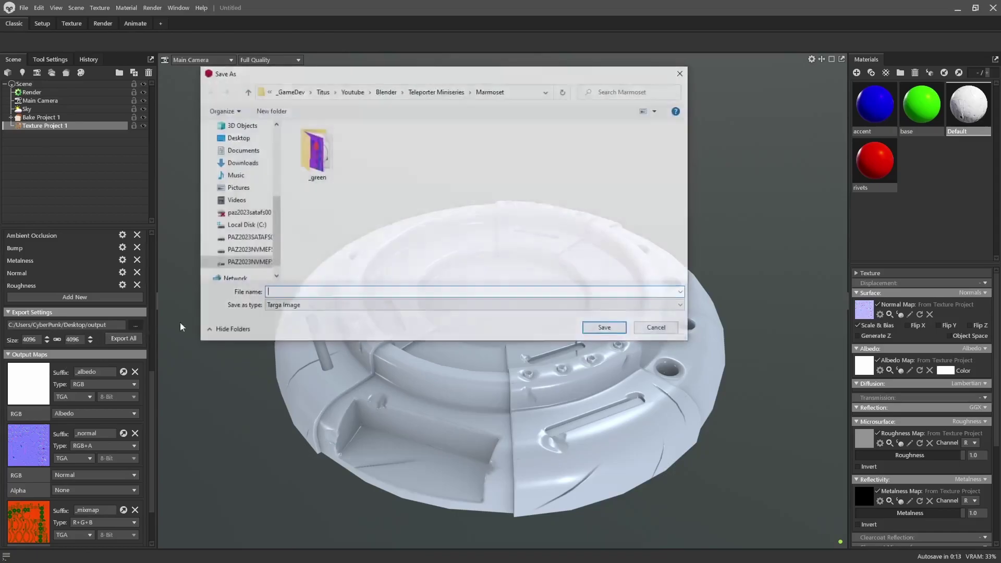
{"action": "left_click", "coordinate": [334, 307]}
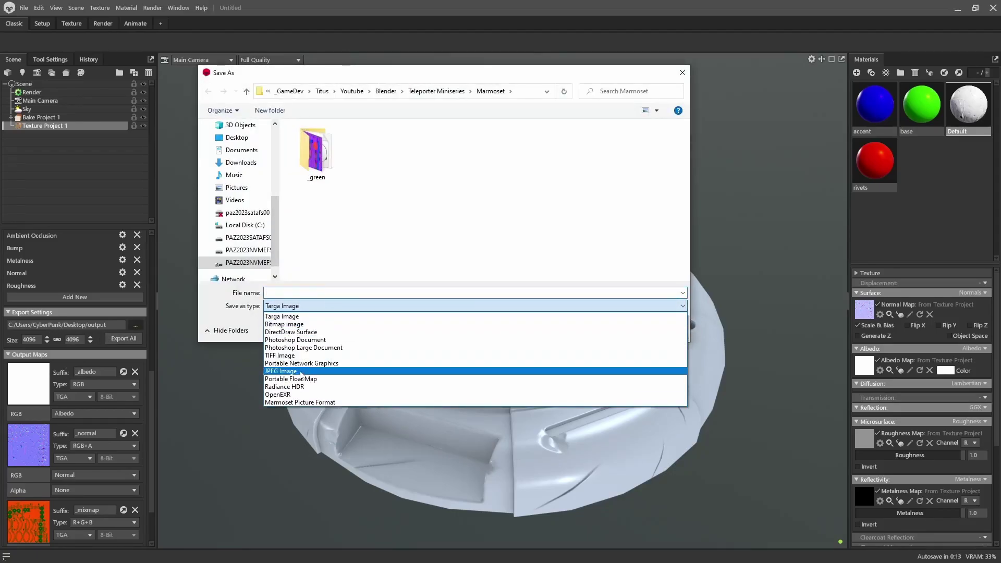
{"action": "left_click", "coordinate": [308, 359]}
{"action": "left_click", "coordinate": [345, 293]}
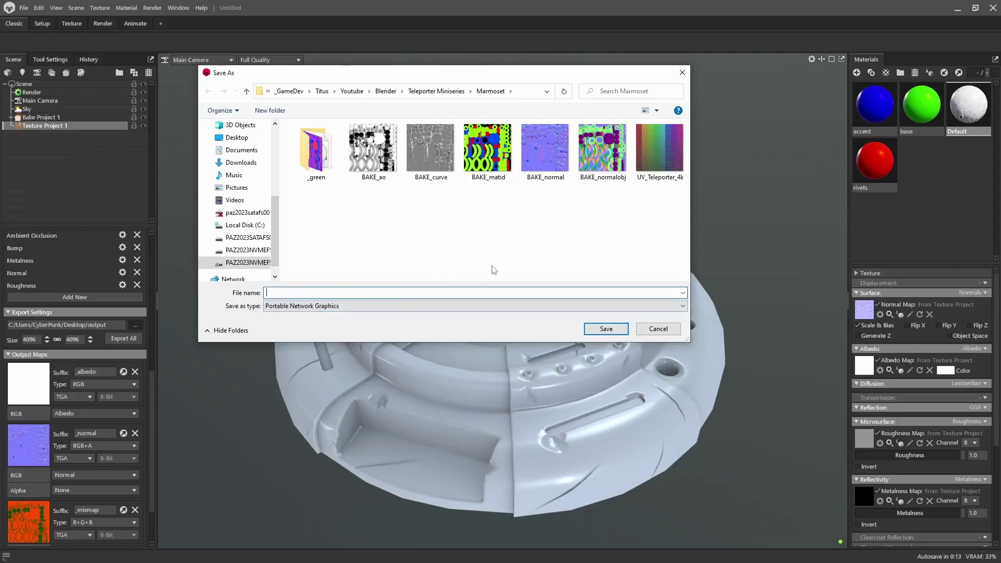
{"action": "type", "text": "Teleporter_Marmo"}
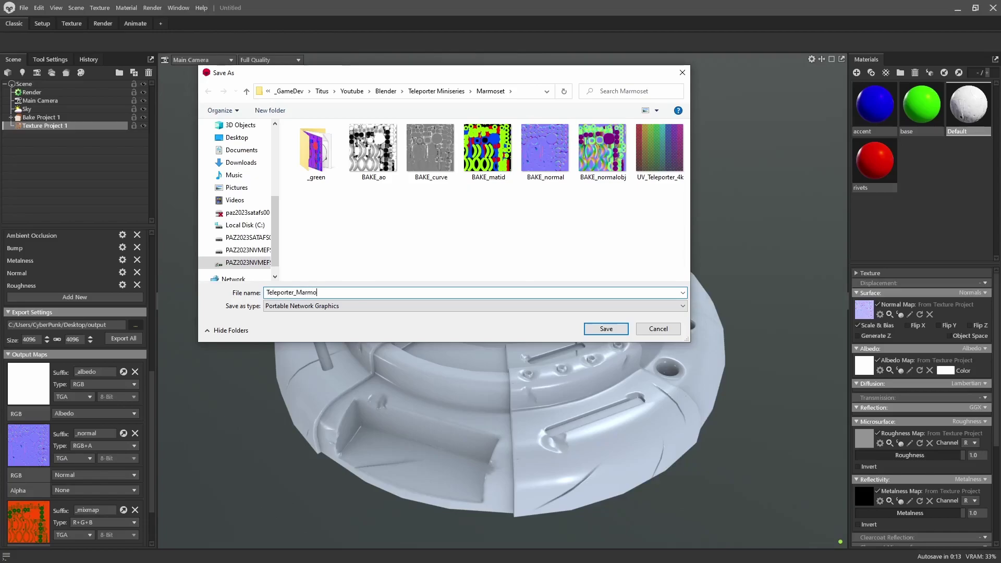
{"action": "type", "text": "_FinalBake"}
{"action": "left_click", "coordinate": [606, 329]}
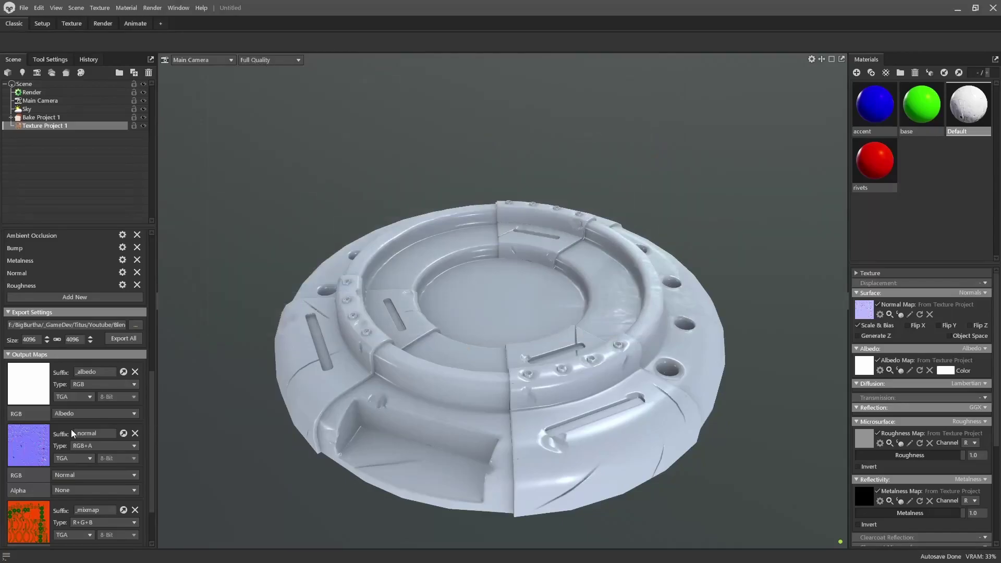
{"action": "scroll", "coordinate": [81, 441], "scroll_direction": "down", "scroll_amount": 3}
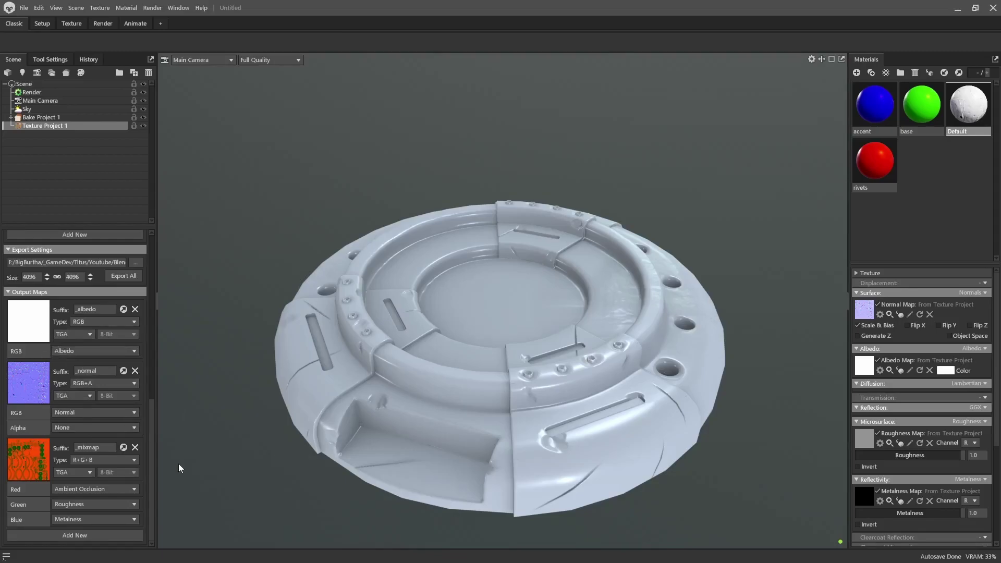
Step: In the Texture workspace, download the Aluminum Corroded metal material and apply it to the teleporter's ring area, masked by material ID
{"action": "left_click_drag", "start_coordinate": [394, 322], "coordinate": [249, 339]}
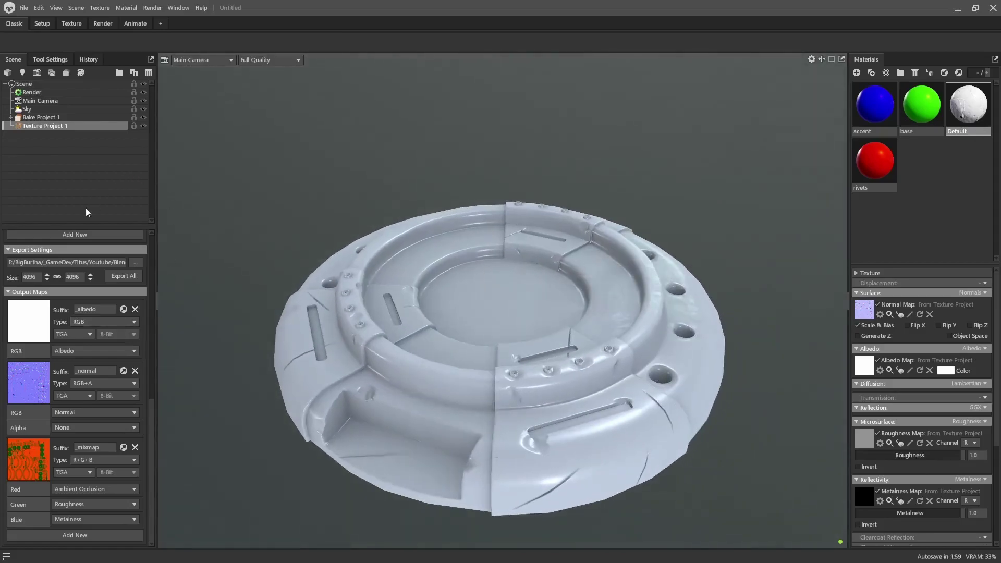
{"action": "left_click", "coordinate": [72, 24]}
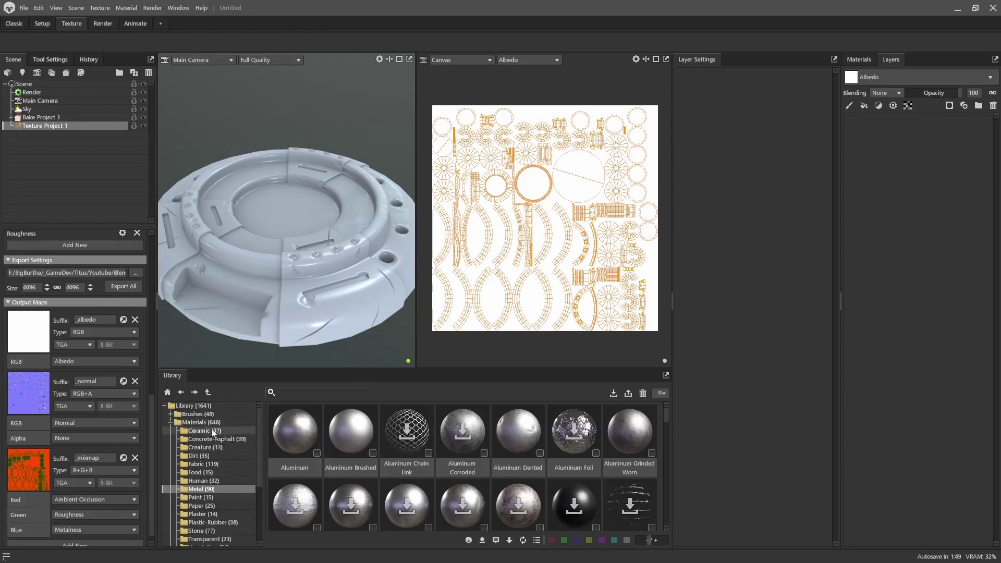
{"action": "scroll", "coordinate": [217, 446], "scroll_direction": "down", "scroll_amount": 4}
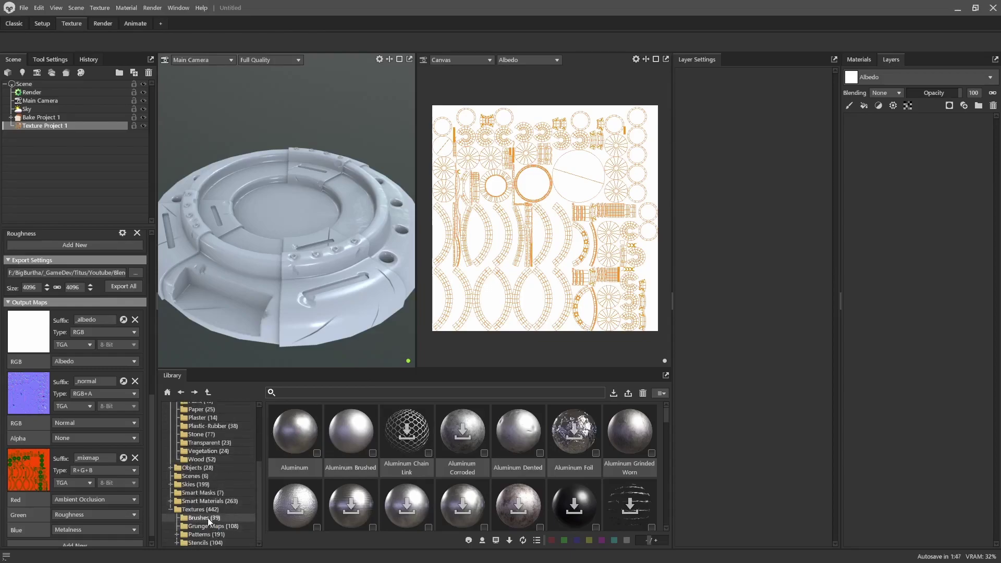
{"action": "scroll", "coordinate": [236, 492], "scroll_direction": "up", "scroll_amount": 3}
{"action": "scroll", "coordinate": [235, 488], "scroll_direction": "down", "scroll_amount": 1}
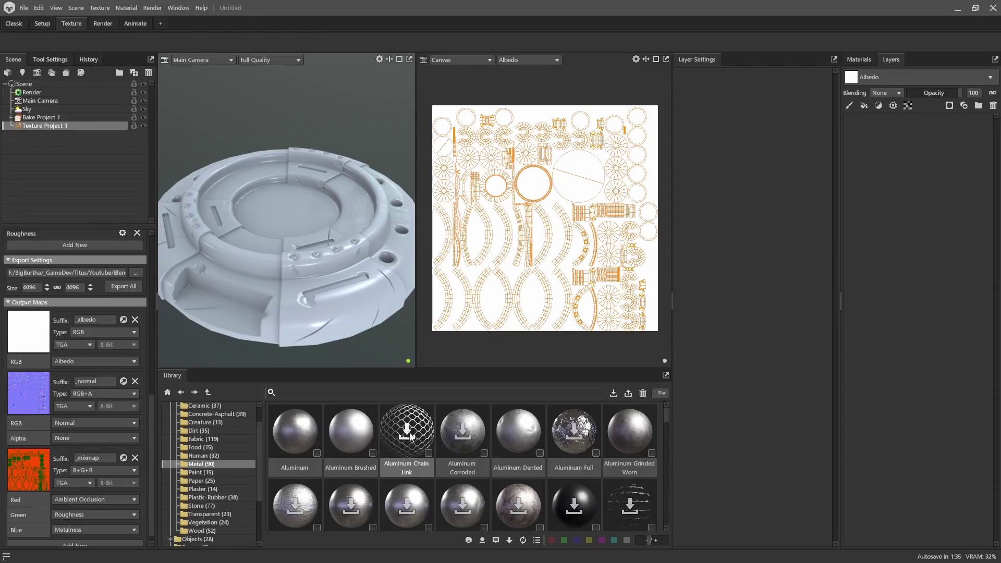
{"action": "left_click", "coordinate": [462, 437]}
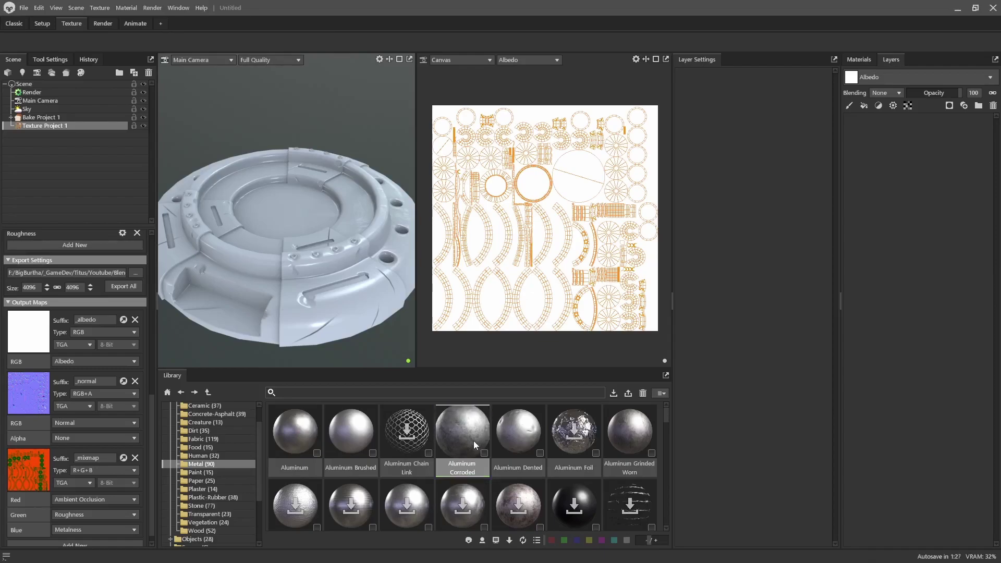
{"action": "left_click_drag", "start_coordinate": [471, 436], "coordinate": [239, 254]}
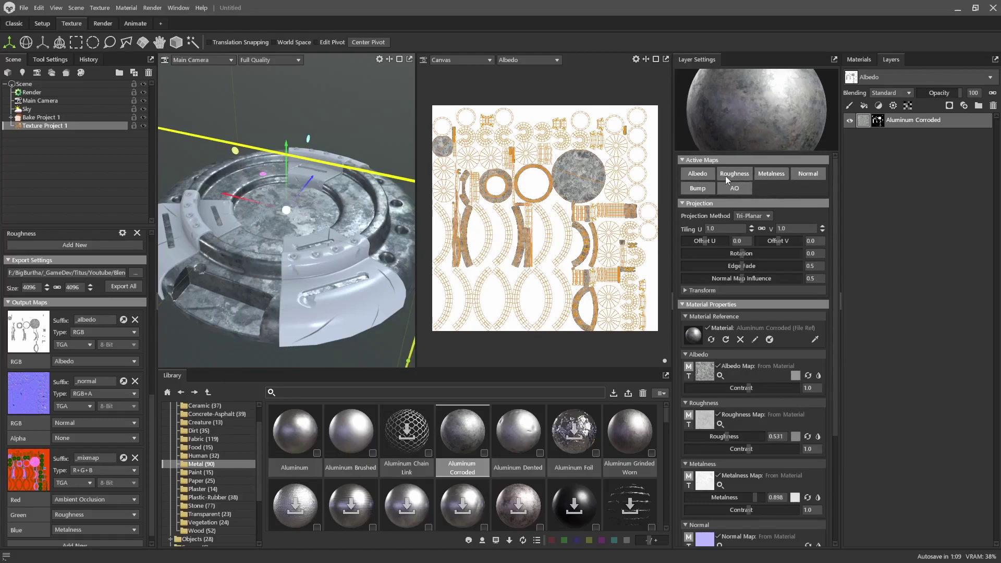
Step: Switch the Aluminum Corroded layer's Albedo, Roughness, Metalness, Normal, Bump and AO maps off and back on, one by one, to compare their effect
{"action": "left_click", "coordinate": [698, 175]}
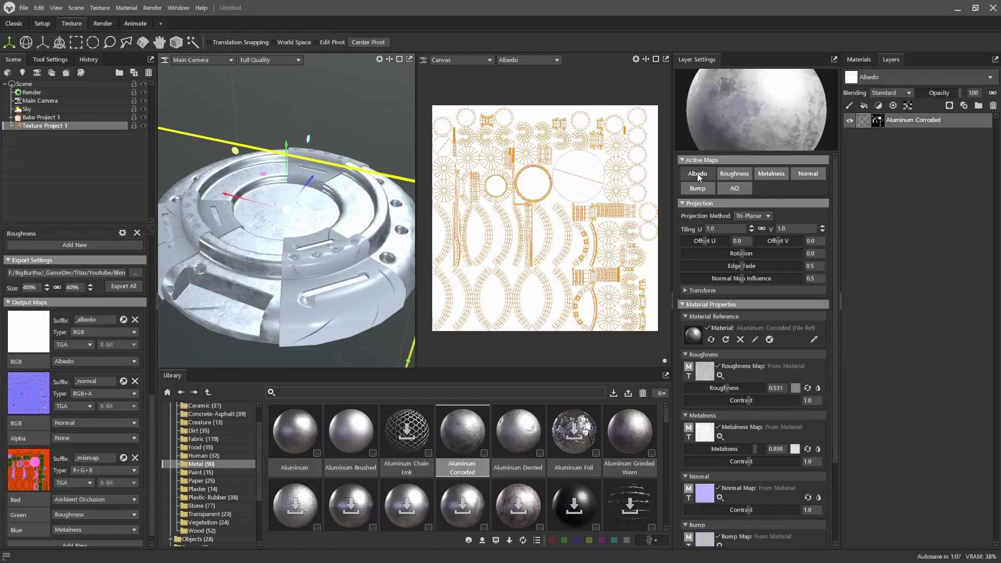
{"action": "left_click", "coordinate": [698, 175]}
{"action": "left_click", "coordinate": [740, 176]}
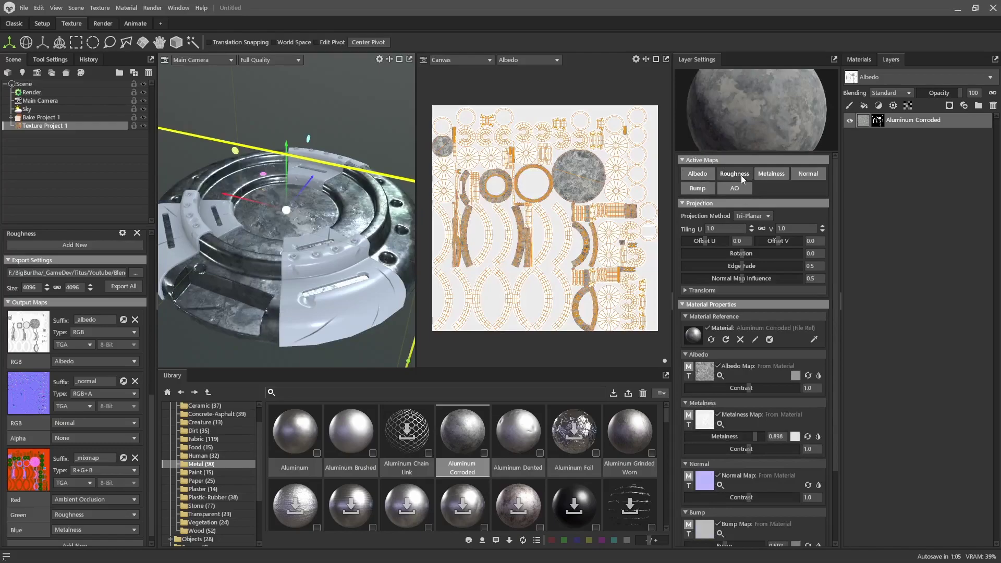
{"action": "left_click", "coordinate": [740, 175]}
{"action": "left_click", "coordinate": [772, 176]}
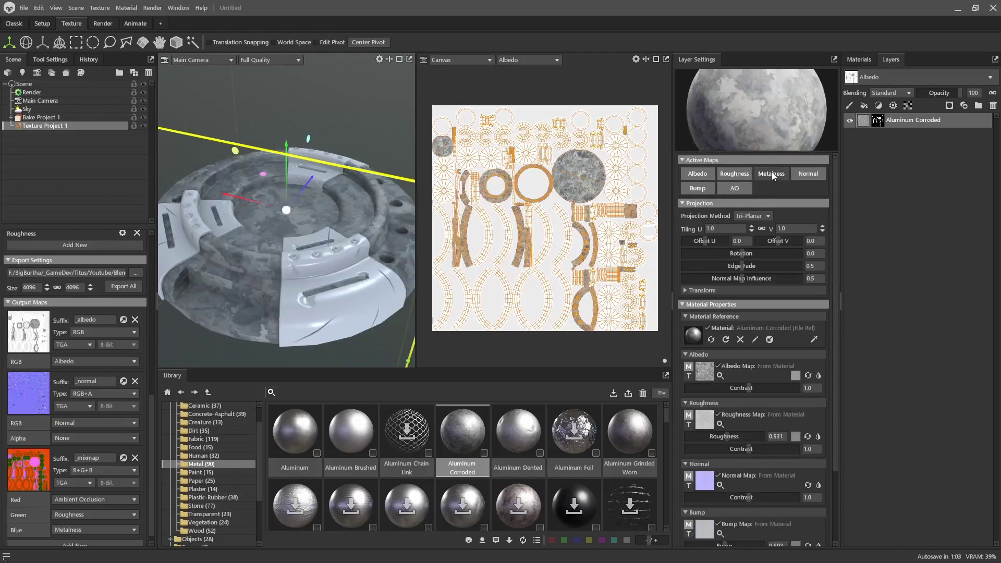
{"action": "left_click", "coordinate": [772, 174]}
{"action": "left_click", "coordinate": [813, 174]}
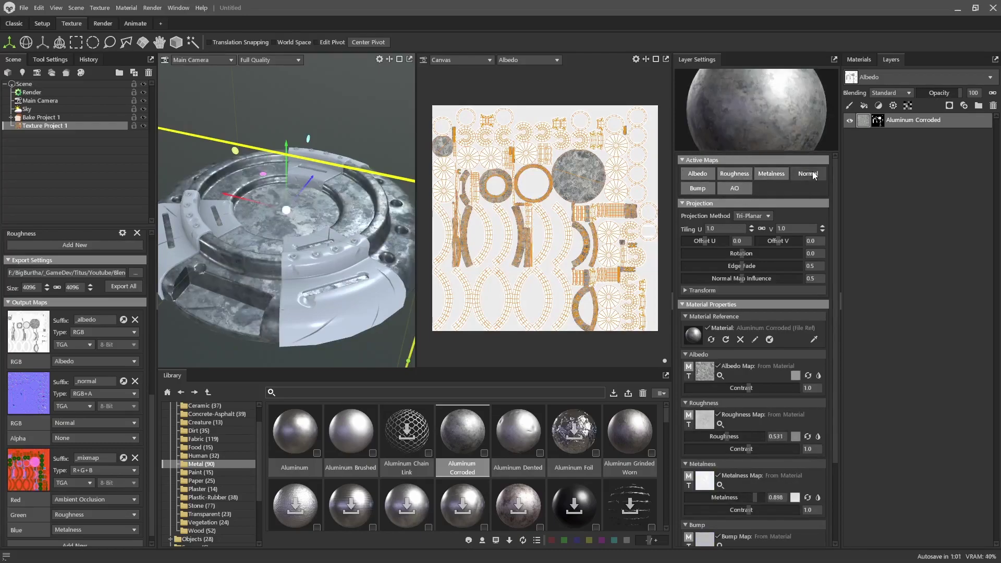
{"action": "left_click", "coordinate": [808, 174]}
{"action": "left_click", "coordinate": [698, 189]}
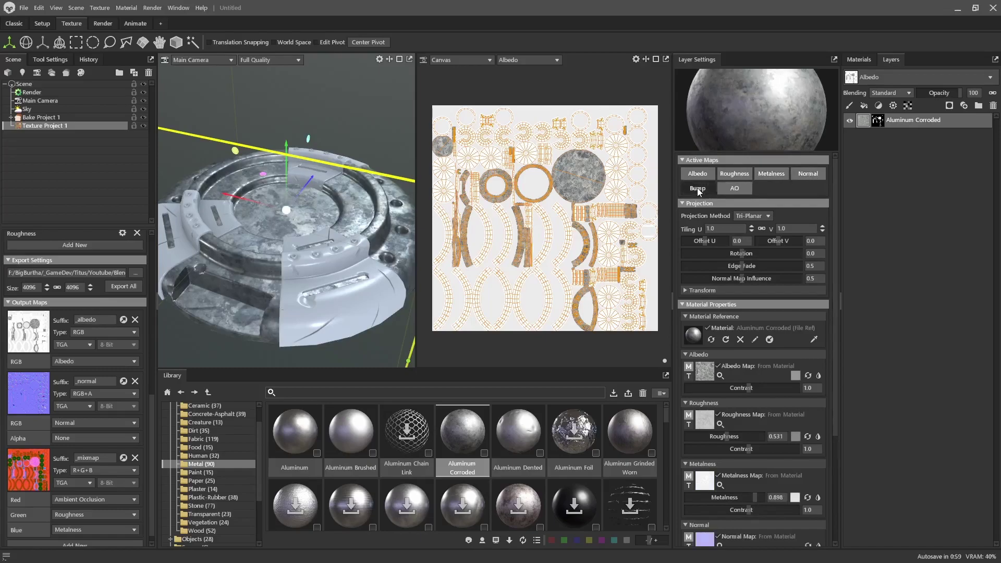
{"action": "left_click", "coordinate": [699, 189]}
{"action": "left_click", "coordinate": [734, 190]}
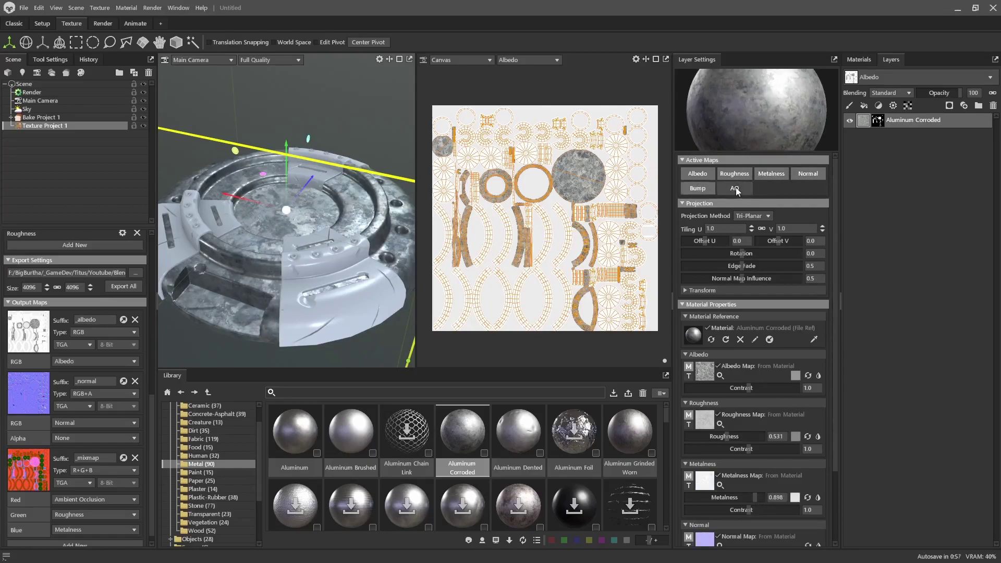
{"action": "left_click", "coordinate": [735, 189]}
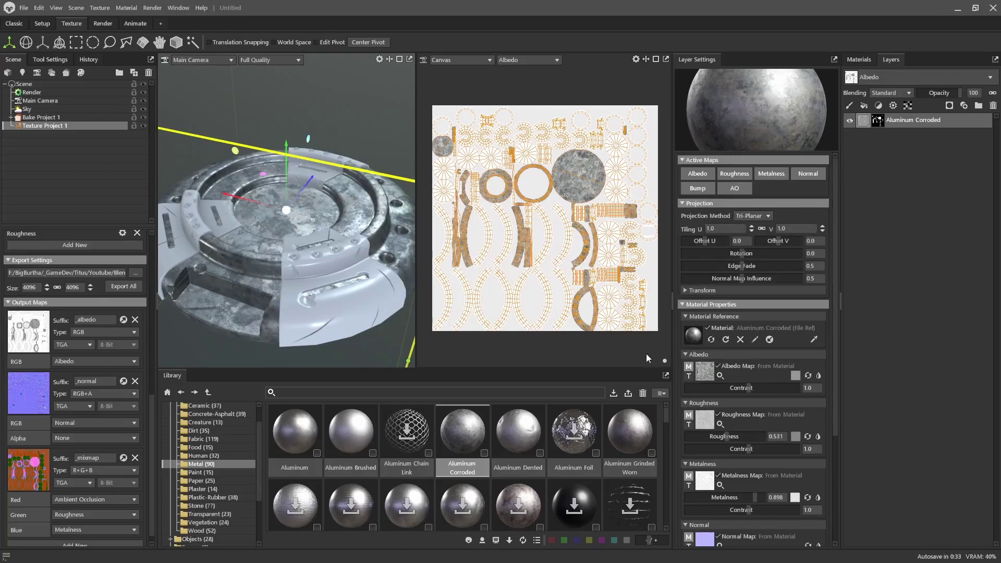
Step: Delete the Aluminum Corroded layer and add the Nickel Pocked metal material as the new base layer
{"action": "right_click", "coordinate": [908, 123]}
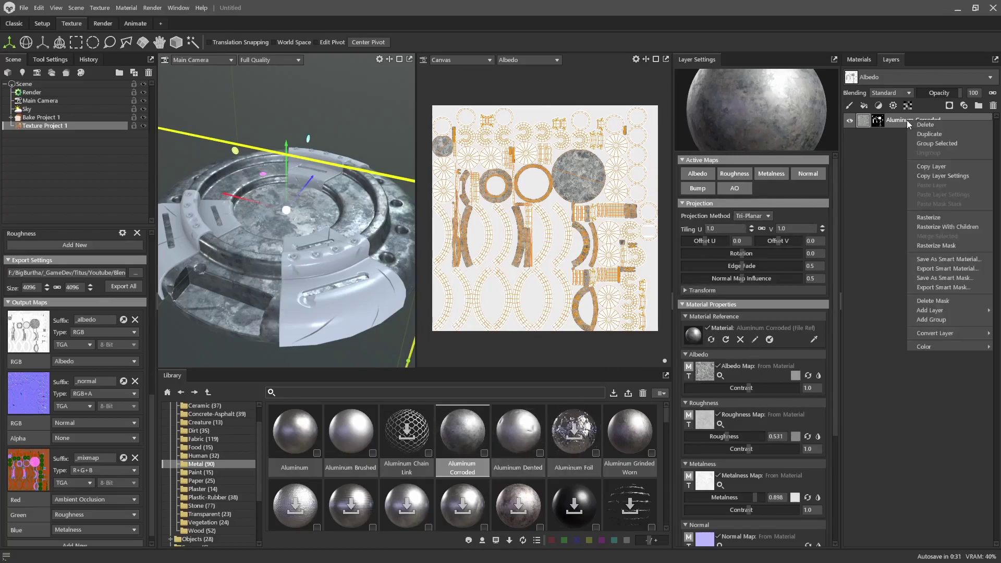
{"action": "left_click", "coordinate": [934, 126]}
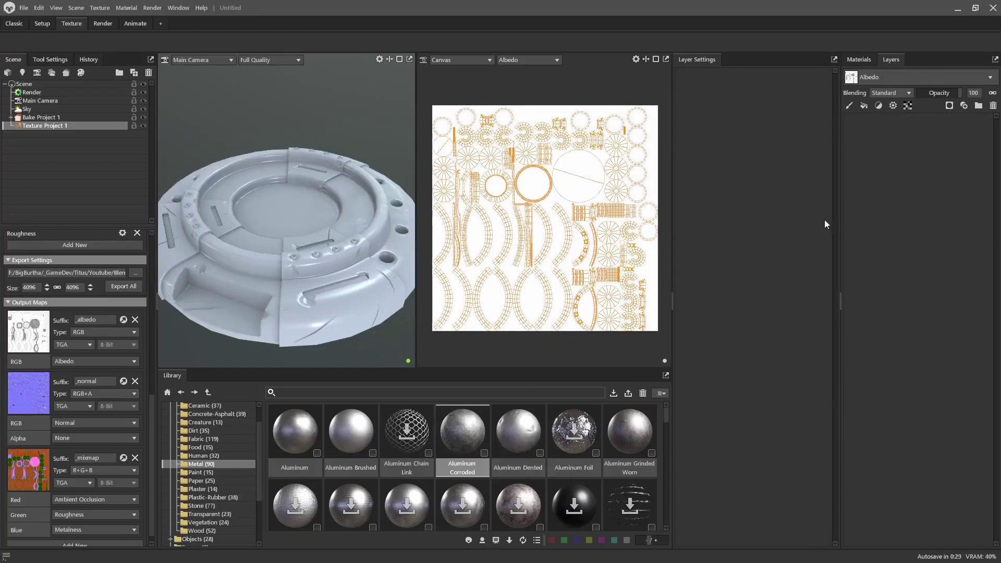
{"action": "scroll", "coordinate": [550, 452], "scroll_direction": "down", "scroll_amount": 5}
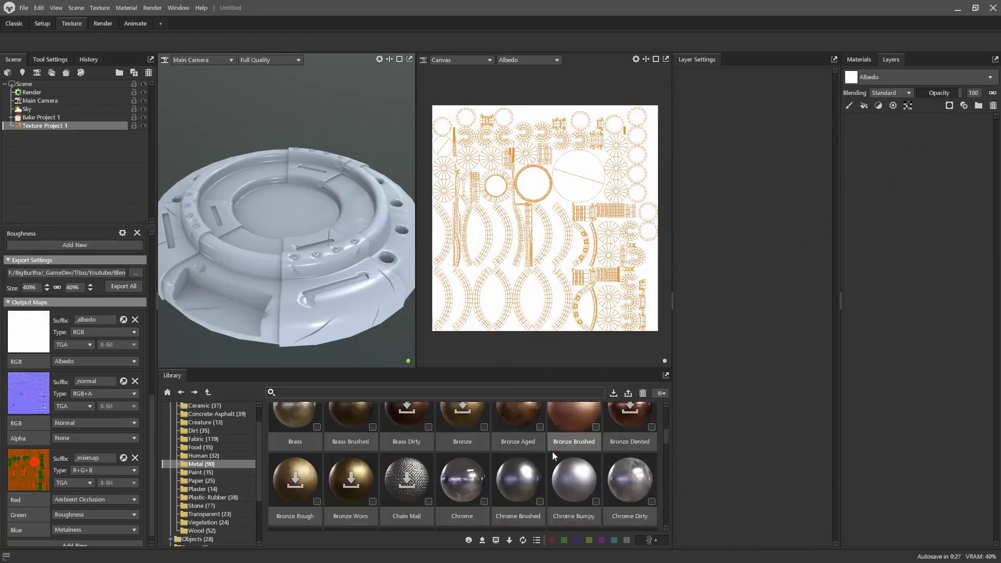
{"action": "scroll", "coordinate": [547, 457], "scroll_direction": "down", "scroll_amount": 8}
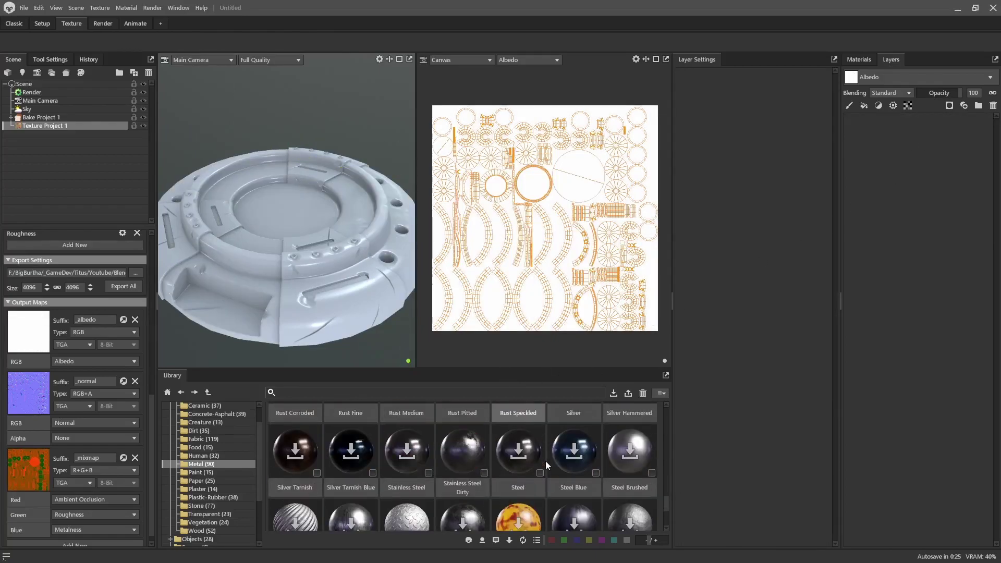
{"action": "scroll", "coordinate": [546, 461], "scroll_direction": "up", "scroll_amount": 1}
{"action": "scroll", "coordinate": [572, 465], "scroll_direction": "down", "scroll_amount": 2}
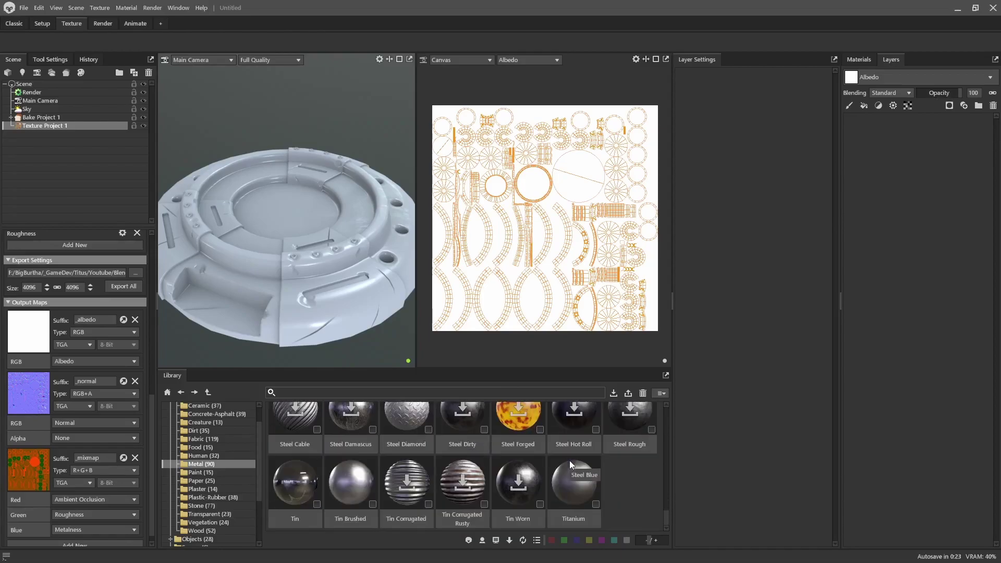
{"action": "scroll", "coordinate": [571, 462], "scroll_direction": "up", "scroll_amount": 8}
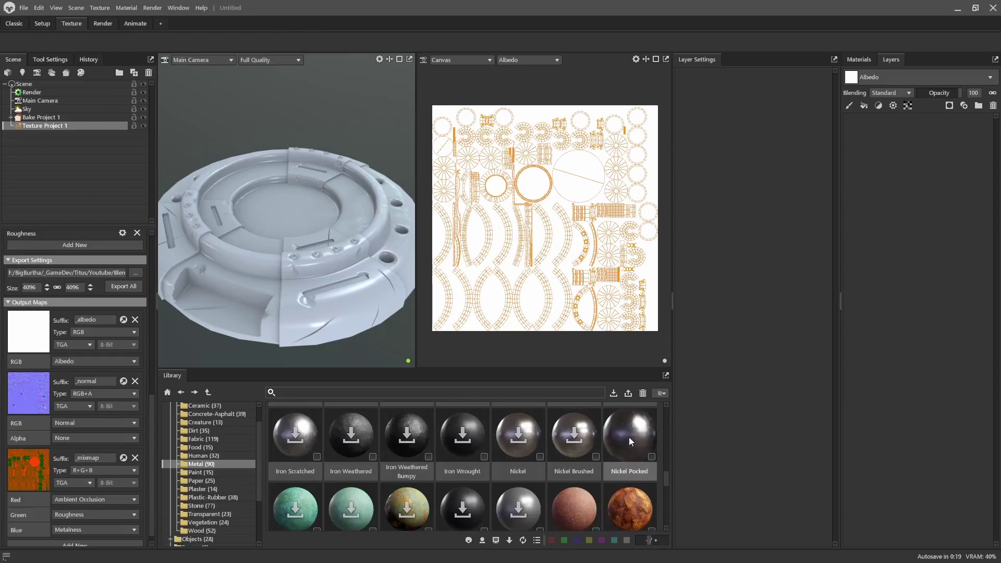
{"action": "left_click_drag", "start_coordinate": [627, 439], "coordinate": [891, 169]}
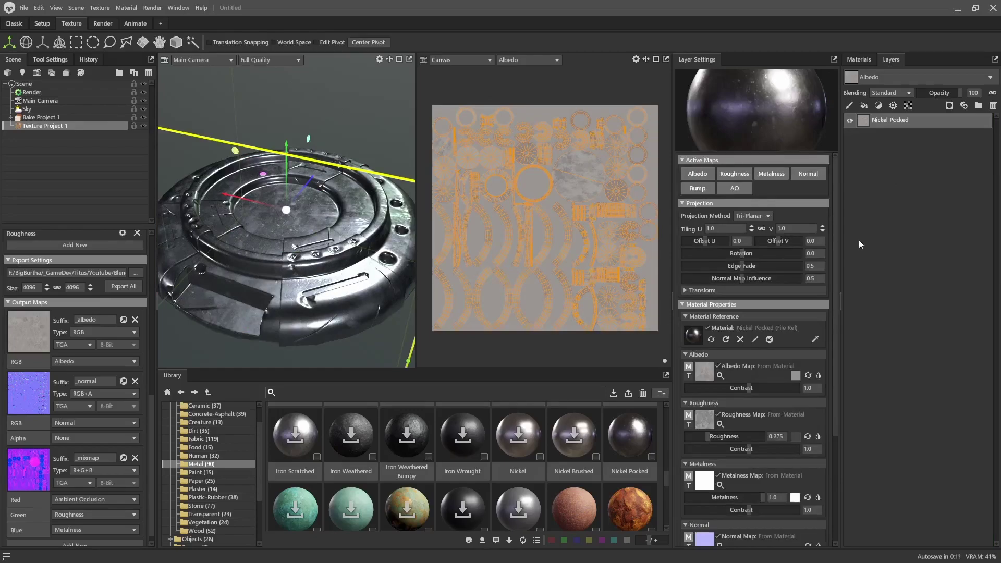
Step: Add a fill layer above Nickel Pocked and turn off its Normal map so the base layer's normals are kept
{"action": "right_click", "coordinate": [883, 170]}
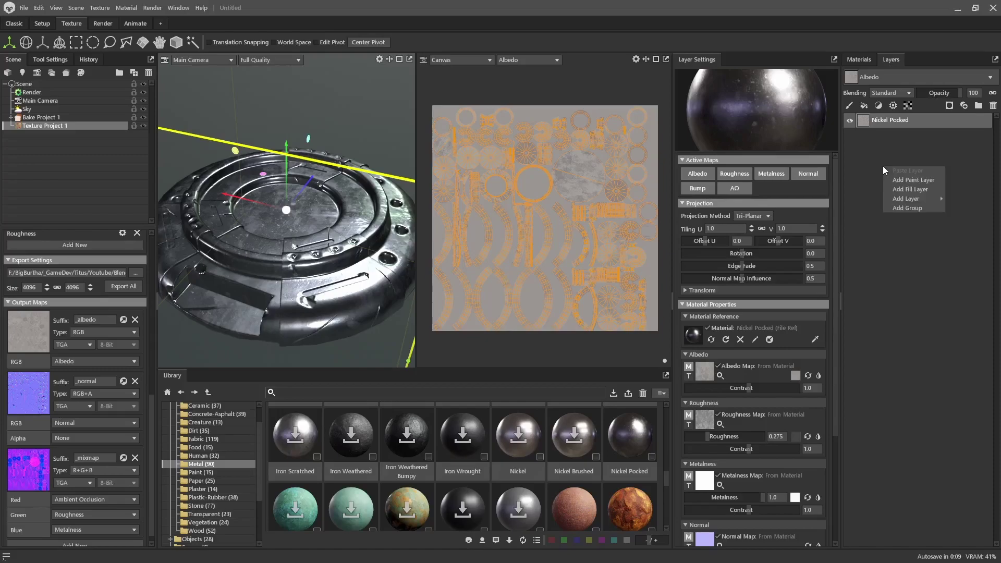
{"action": "left_click", "coordinate": [913, 189]}
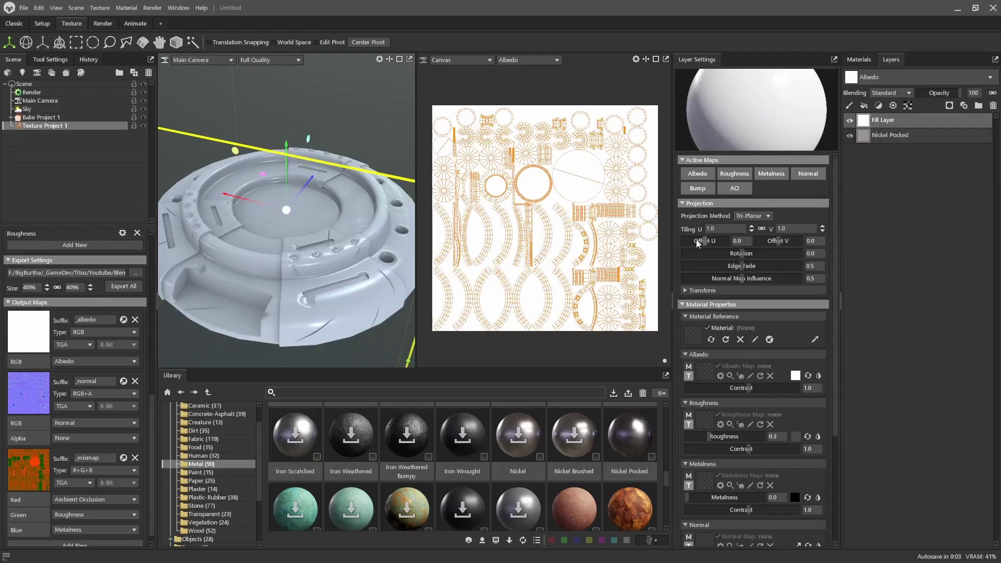
{"action": "scroll", "coordinate": [349, 288], "scroll_direction": "up", "scroll_amount": 5}
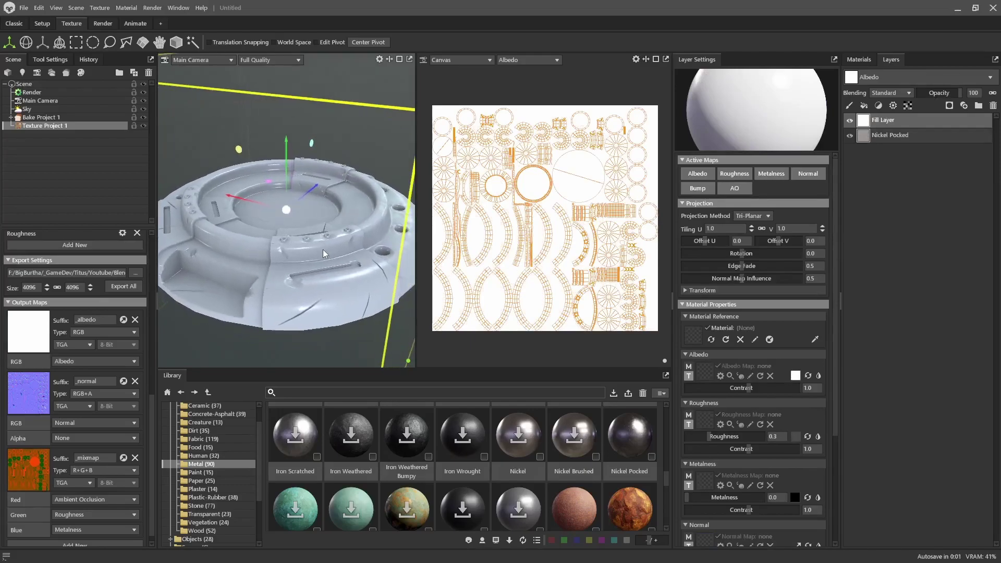
{"action": "left_click_drag", "start_coordinate": [363, 259], "coordinate": [298, 304]}
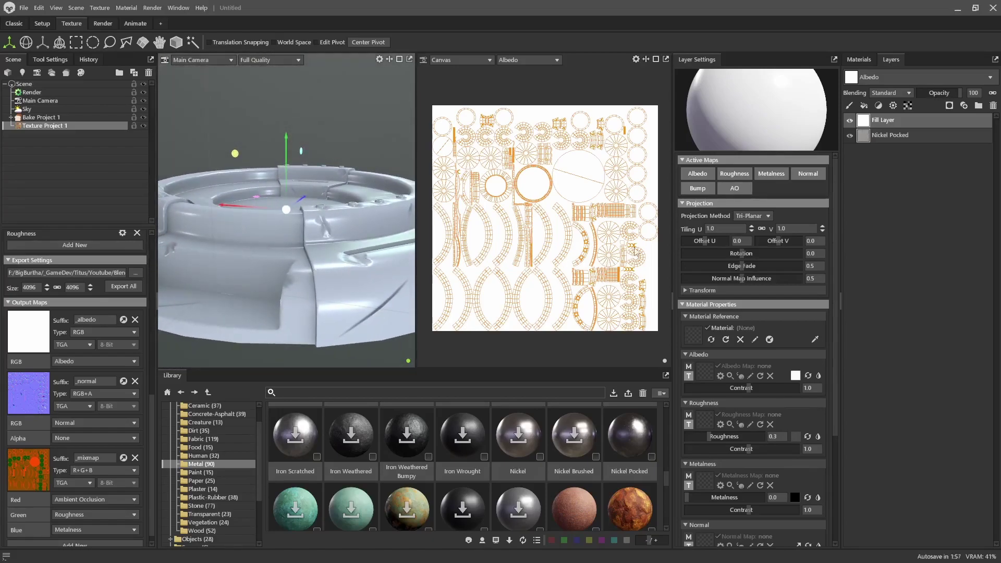
{"action": "left_click", "coordinate": [805, 175]}
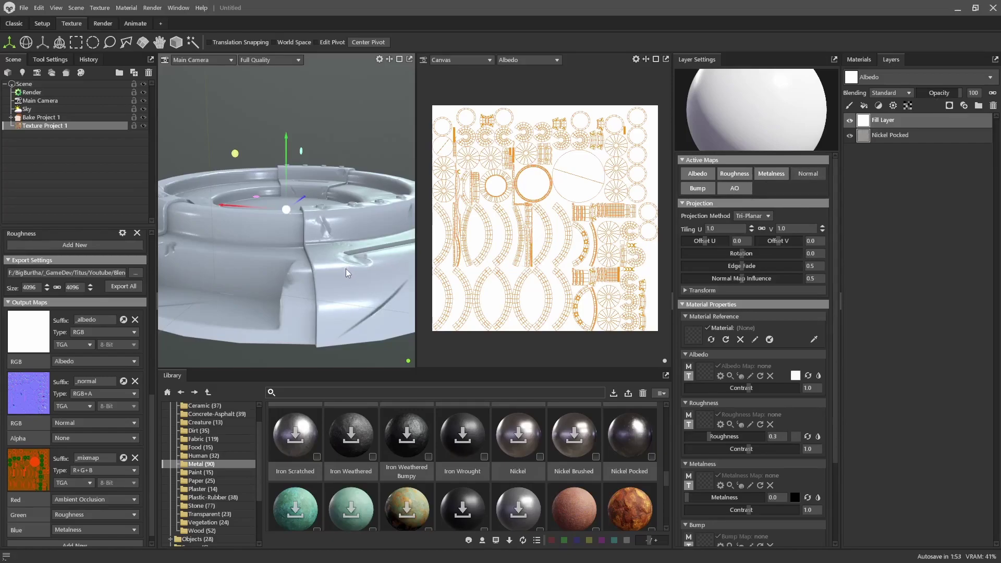
{"action": "right_click_drag", "start_coordinate": [346, 268], "coordinate": [336, 307]}
{"action": "left_click_drag", "start_coordinate": [358, 309], "coordinate": [307, 246]}
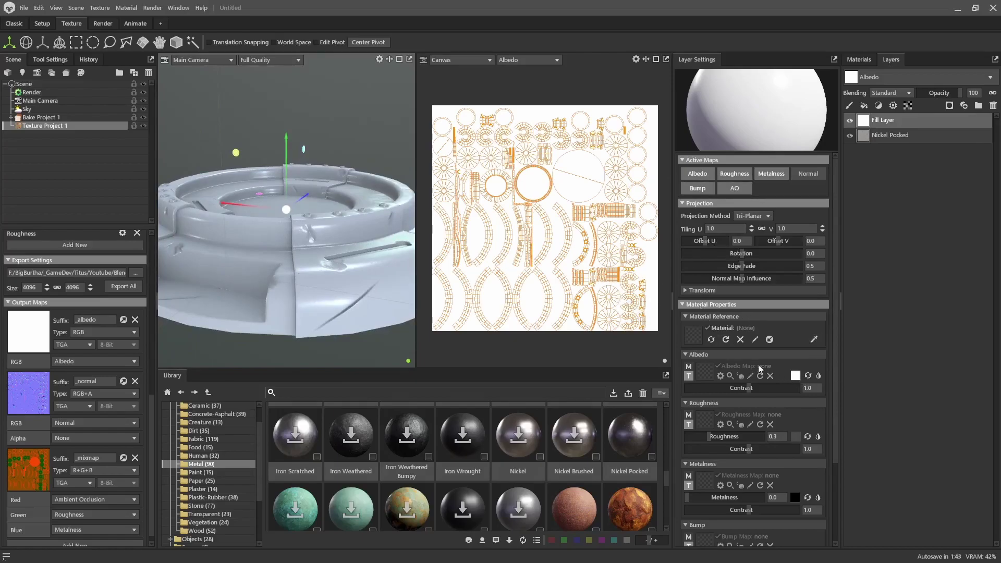
Step: Set the fill layer's albedo to a slightly desaturated olive green with hue 65 and value 64
{"action": "left_click", "coordinate": [795, 376]}
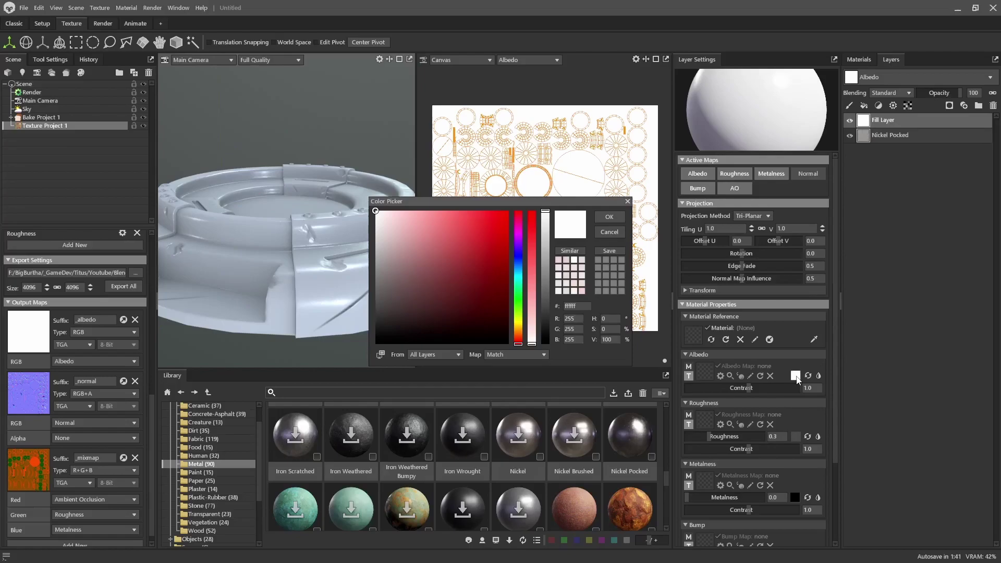
{"action": "left_click_drag", "start_coordinate": [520, 344], "coordinate": [520, 241]}
{"action": "left_click", "coordinate": [532, 241]}
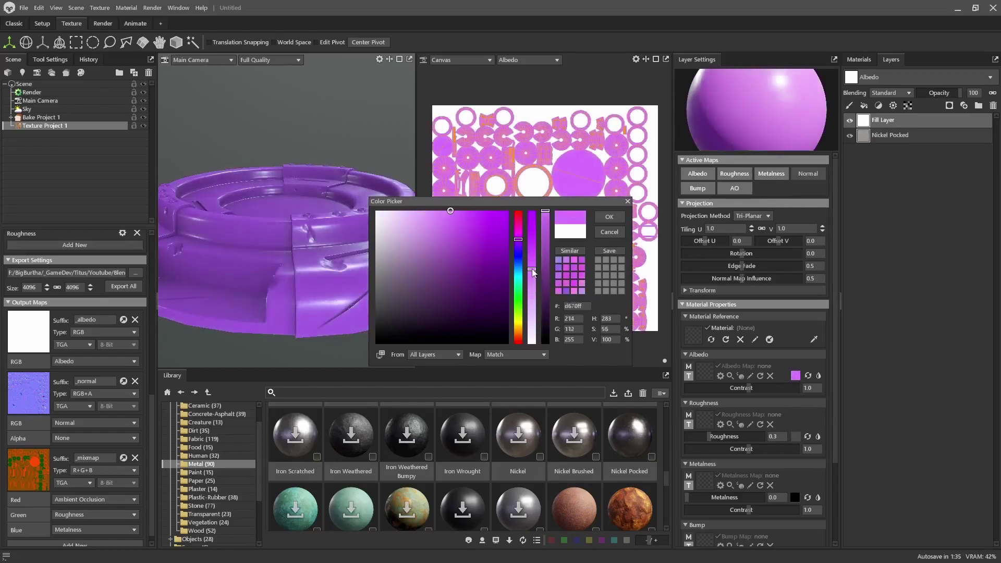
{"action": "left_click_drag", "start_coordinate": [533, 243], "coordinate": [532, 253]}
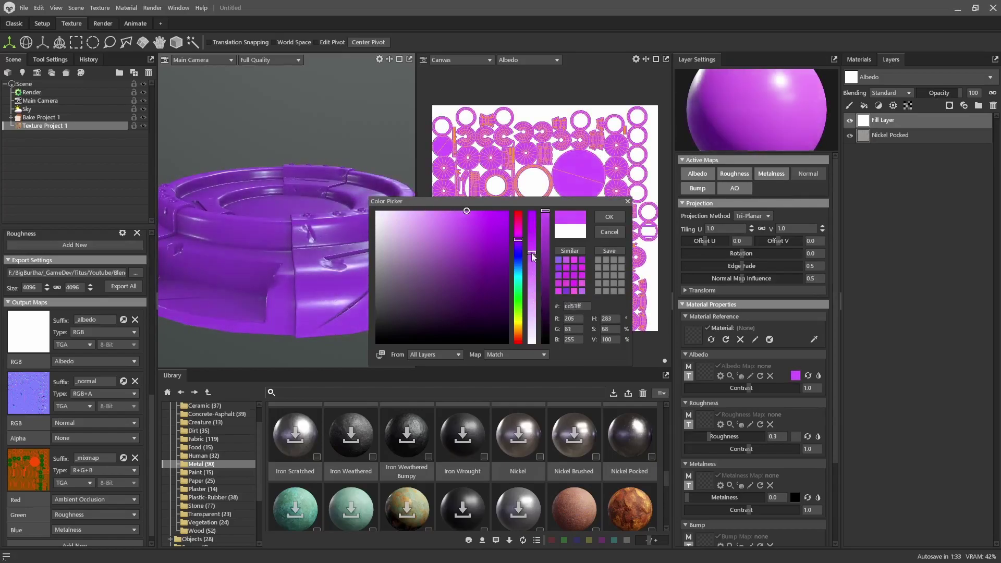
{"action": "mouse_move", "coordinate": [546, 220]}
{"action": "left_mouse_down"}
{"action": "mouse_move", "coordinate": [546, 248]}
{"action": "mouse_move", "coordinate": [520, 270]}
{"action": "mouse_move", "coordinate": [522, 336]}
{"action": "mouse_move", "coordinate": [521, 326]}
{"action": "left_mouse_up"}
{"action": "mouse_move", "coordinate": [545, 249]}
{"action": "left_mouse_down"}
{"action": "mouse_move", "coordinate": [543, 288]}
{"action": "mouse_move", "coordinate": [533, 247]}
{"action": "mouse_move", "coordinate": [545, 255]}
{"action": "mouse_move", "coordinate": [532, 280]}
{"action": "left_mouse_up"}
{"action": "mouse_move", "coordinate": [520, 323]}
{"action": "left_mouse_down"}
{"action": "mouse_move", "coordinate": [520, 215]}
{"action": "mouse_move", "coordinate": [522, 324]}
{"action": "left_mouse_up"}
{"action": "left_click_drag", "start_coordinate": [545, 254], "coordinate": [547, 214]}
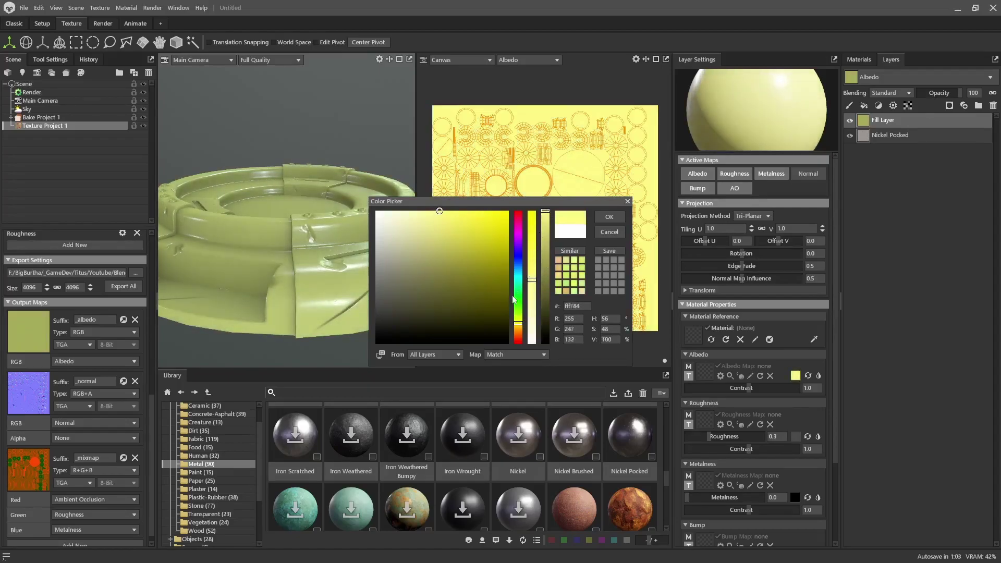
{"action": "left_click_drag", "start_coordinate": [520, 323], "coordinate": [520, 324]}
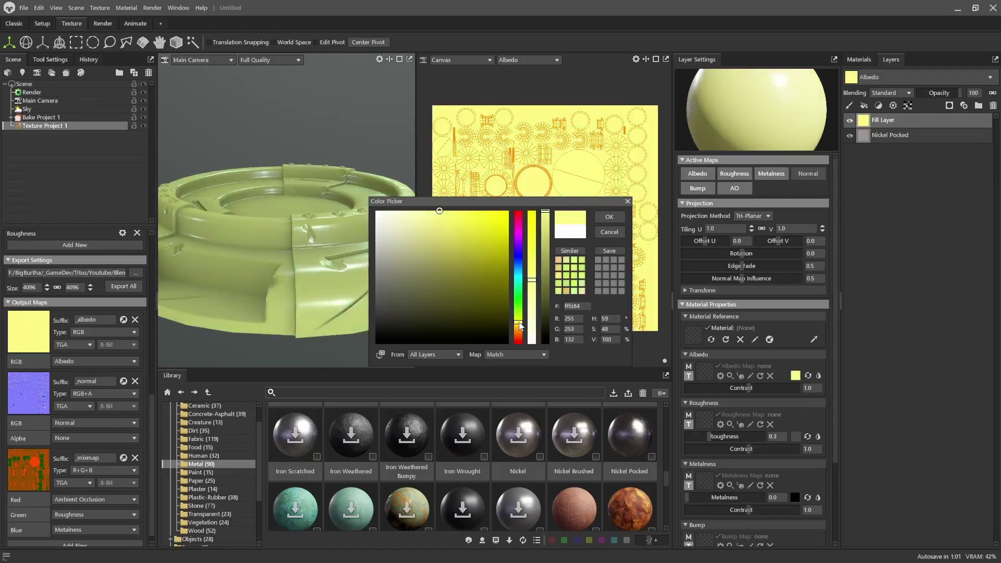
{"action": "left_click_drag", "start_coordinate": [532, 281], "coordinate": [545, 259]}
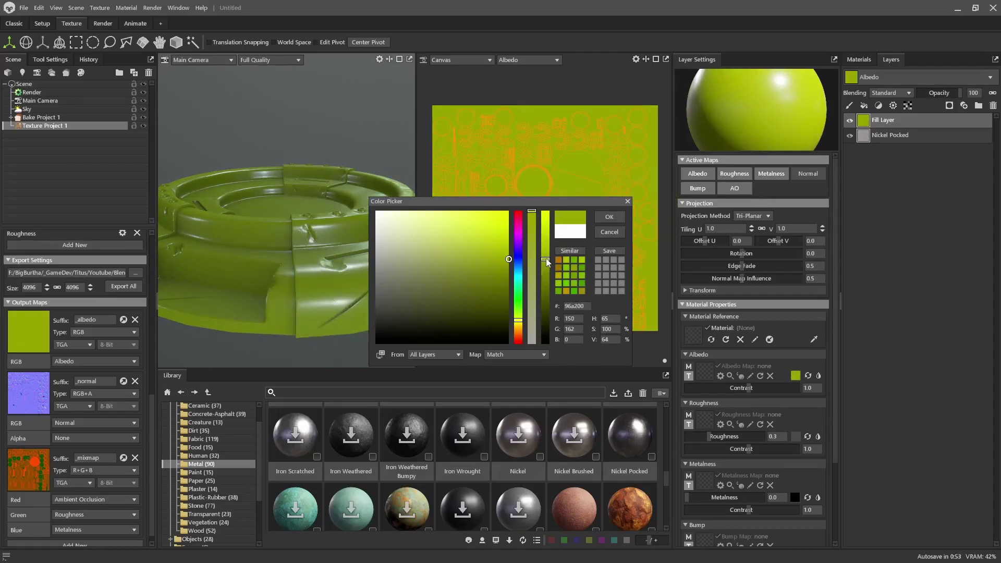
{"action": "left_click_drag", "start_coordinate": [532, 212], "coordinate": [533, 234]}
{"action": "left_click", "coordinate": [618, 221]}
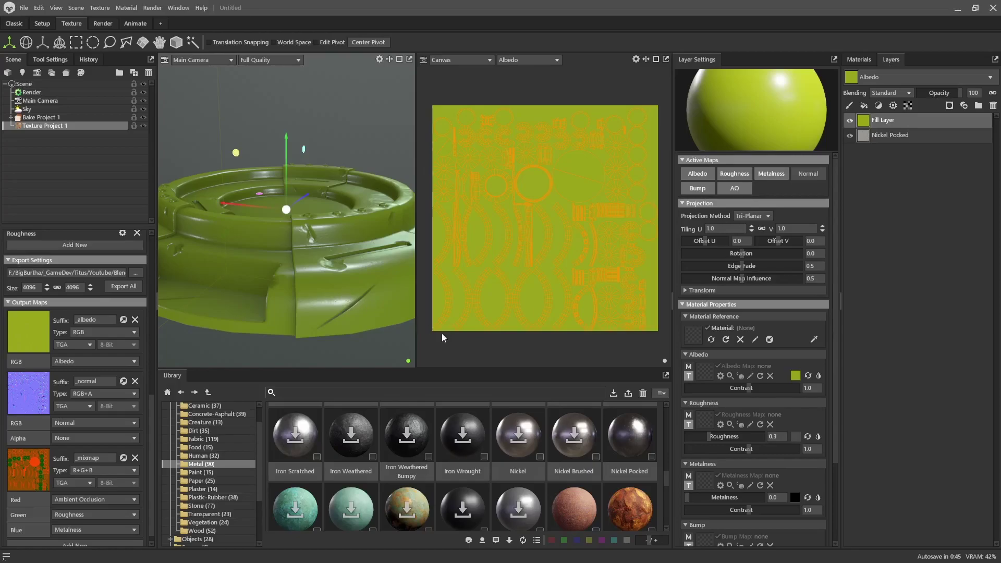
Step: Add a black fill mask to the green fill layer
{"action": "right_click", "coordinate": [887, 121]}
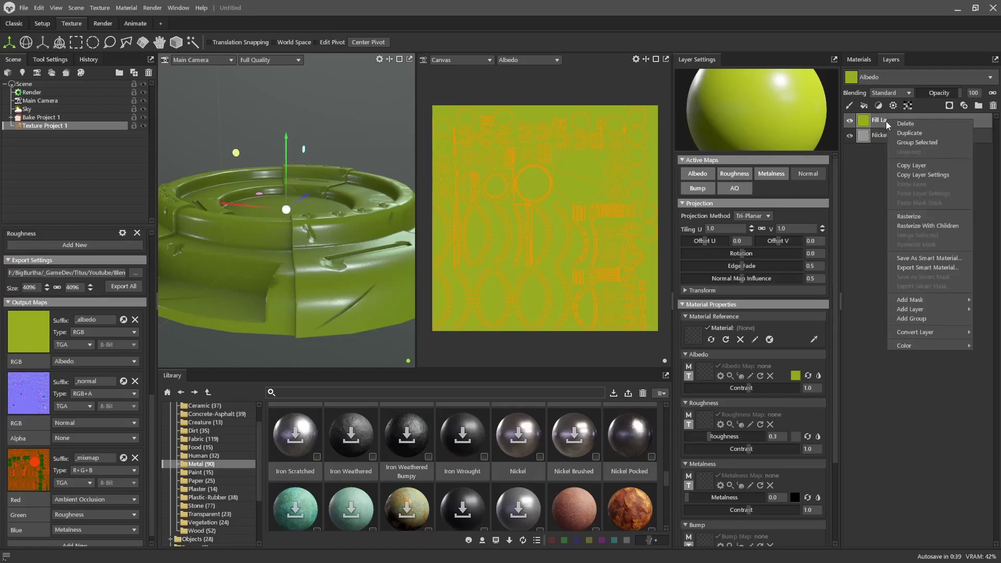
{"action": "mouse_move", "coordinate": [912, 300]}
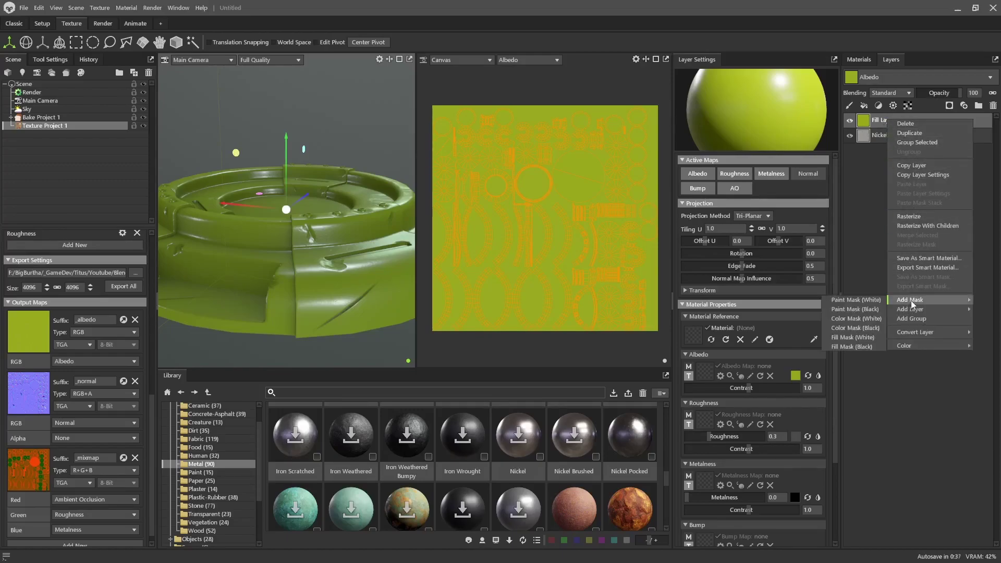
{"action": "left_click", "coordinate": [853, 345]}
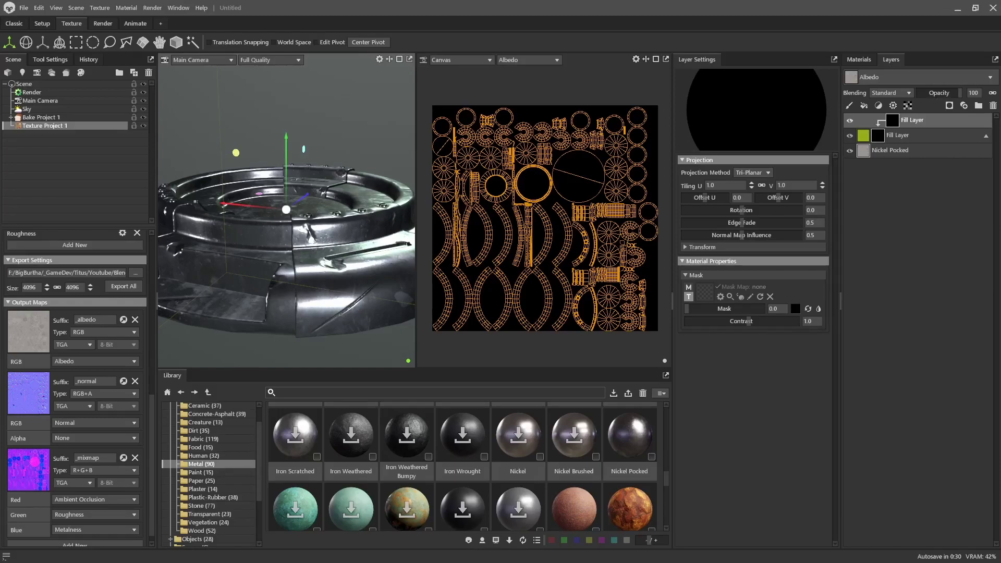
Step: Add a Scratch processor layer to the fill layer's mask and invert its mask output
{"action": "right_click", "coordinate": [898, 123]}
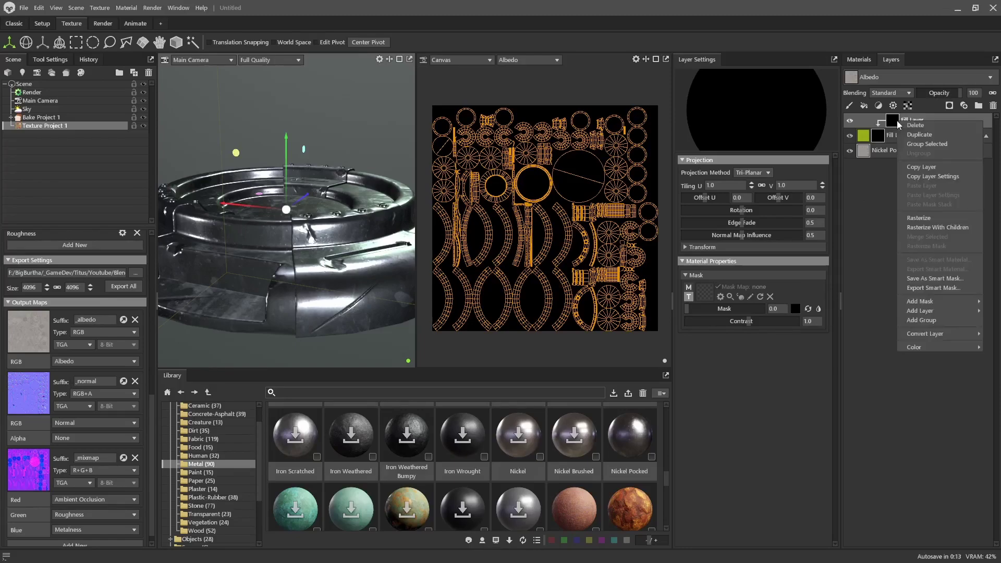
{"action": "mouse_move", "coordinate": [920, 312]}
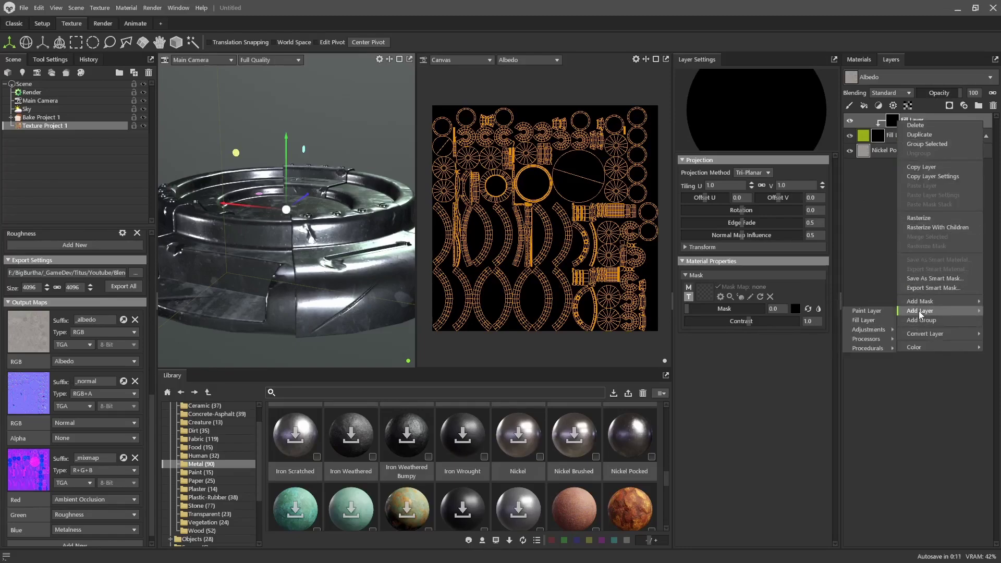
{"action": "mouse_move", "coordinate": [880, 341]}
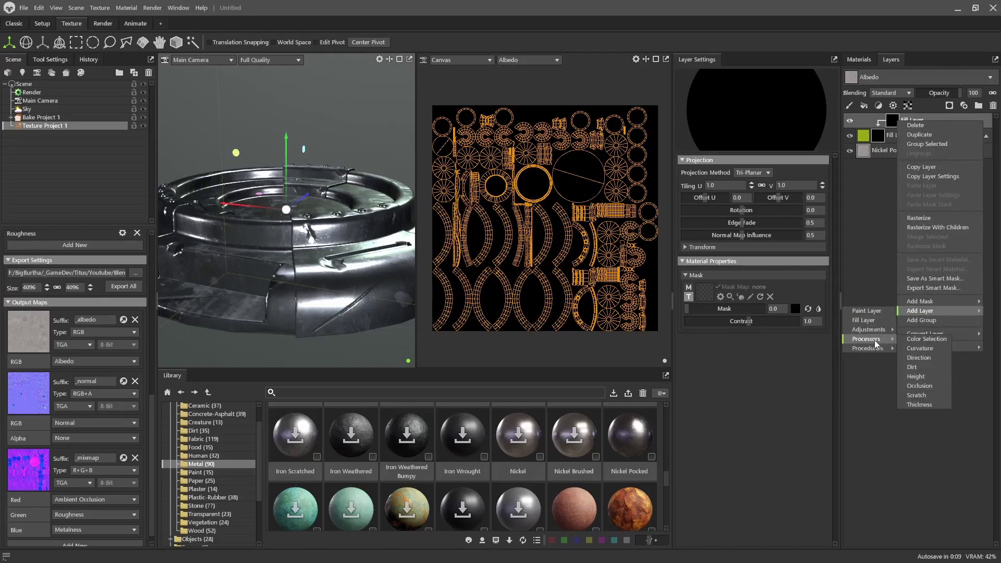
{"action": "left_click", "coordinate": [918, 396]}
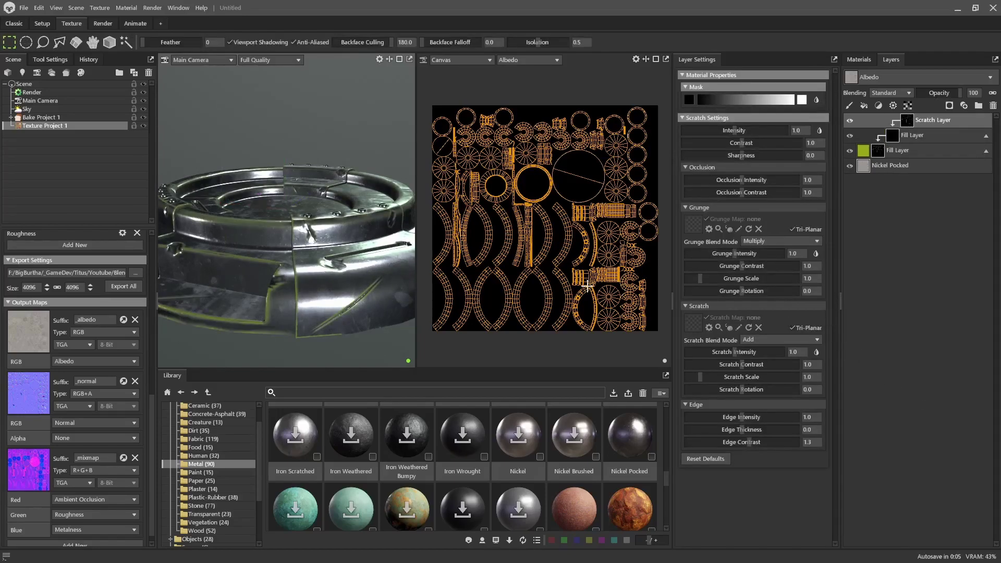
{"action": "mouse_move", "coordinate": [328, 240]}
{"action": "middle_mouse_down"}
{"action": "mouse_move", "coordinate": [299, 305]}
{"action": "mouse_move", "coordinate": [335, 227]}
{"action": "middle_mouse_up"}
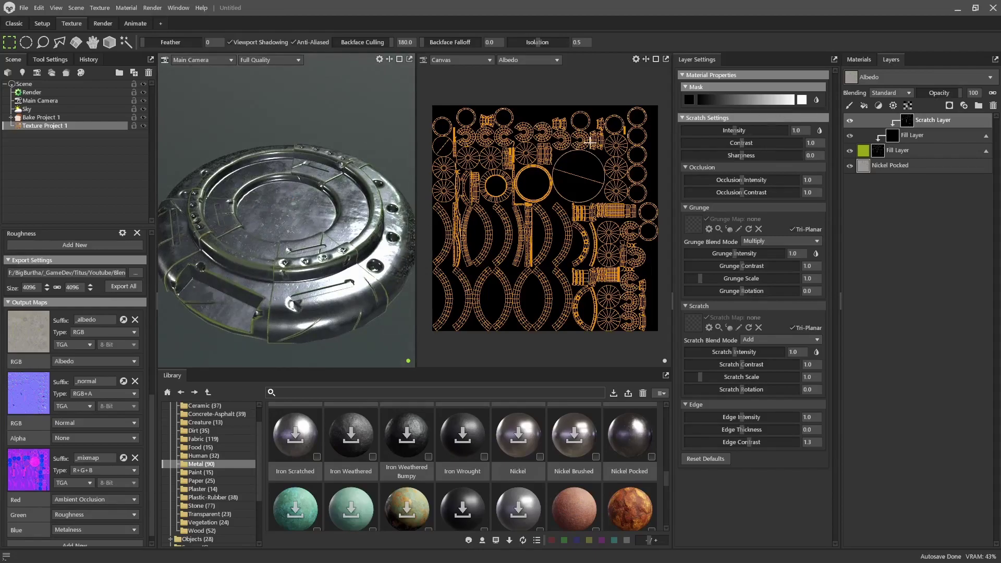
{"action": "left_click", "coordinate": [817, 100]}
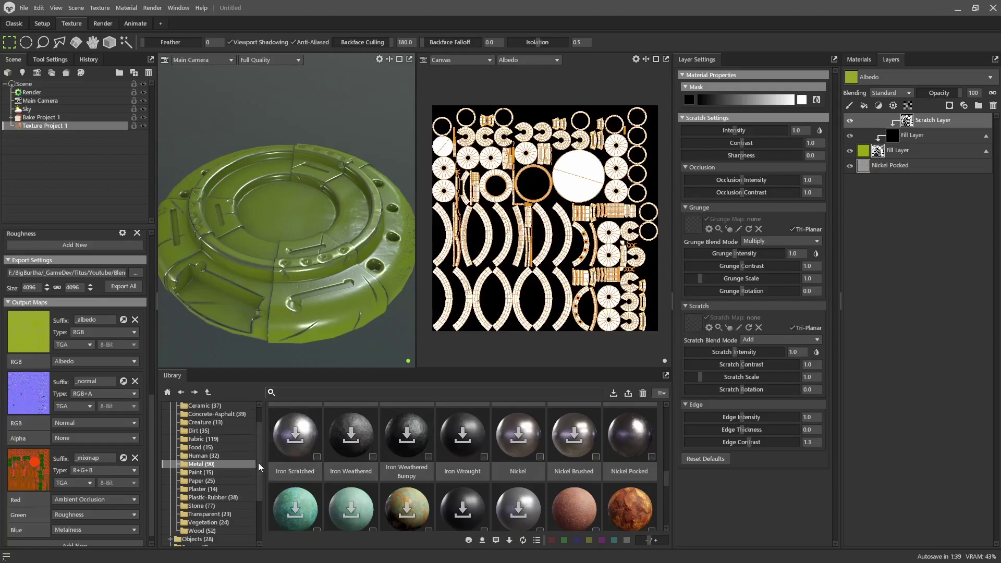
Step: Assign the Dents Small texture from the Grunge Maps library as the Scratch layer's scratch map
{"action": "scroll", "coordinate": [257, 462], "scroll_direction": "down", "scroll_amount": 3}
{"action": "left_click", "coordinate": [205, 527]}
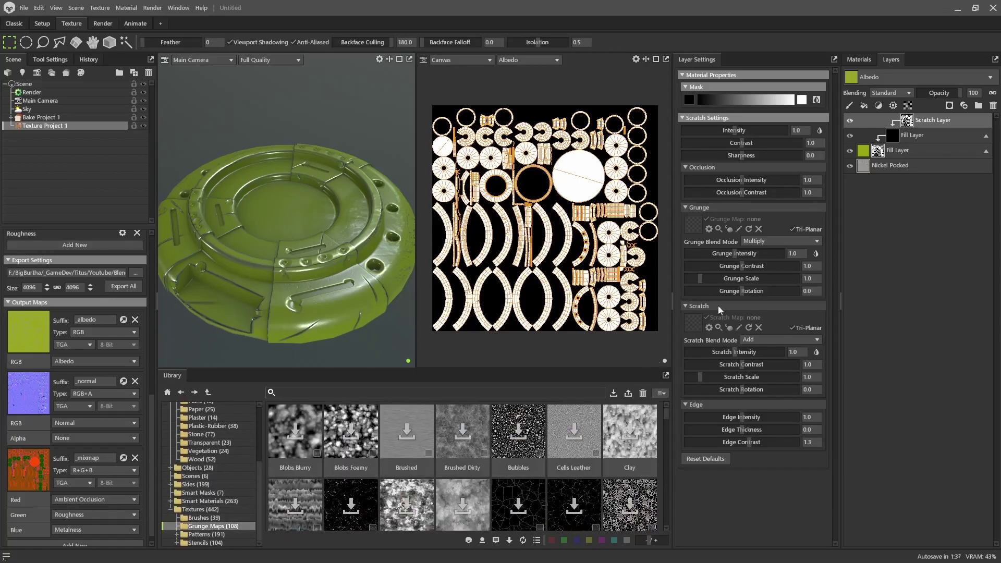
{"action": "scroll", "coordinate": [666, 413], "scroll_direction": "down", "scroll_amount": 1}
{"action": "left_click_drag", "start_coordinate": [666, 414], "coordinate": [666, 433]}
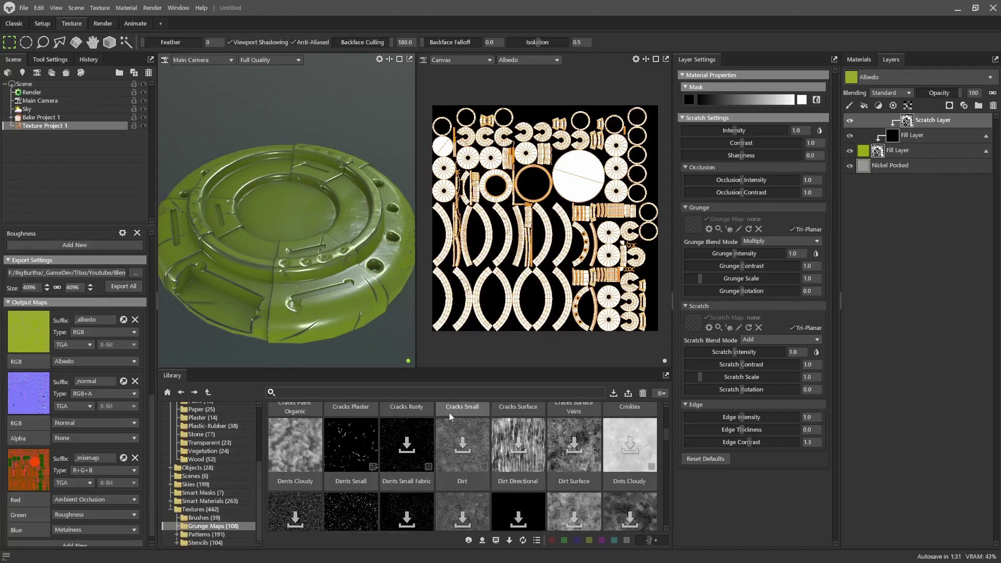
{"action": "left_click_drag", "start_coordinate": [353, 450], "coordinate": [693, 323]}
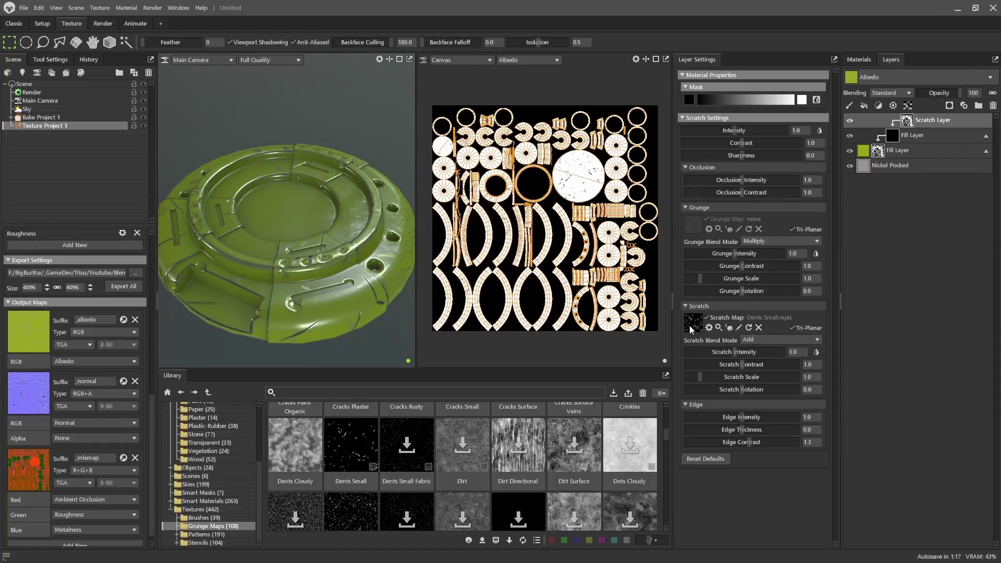
Step: Set the Scratch layer's intensity to 2.312, contrast 1.54, scratch intensity 1.066, scratch contrast 1.527 and scratch scale 1.396
{"action": "mouse_move", "coordinate": [734, 129]}
{"action": "left_mouse_down"}
{"action": "mouse_move", "coordinate": [768, 130]}
{"action": "mouse_move", "coordinate": [755, 131]}
{"action": "mouse_move", "coordinate": [754, 143]}
{"action": "mouse_move", "coordinate": [774, 143]}
{"action": "mouse_move", "coordinate": [680, 144]}
{"action": "mouse_move", "coordinate": [734, 143]}
{"action": "left_mouse_up"}
{"action": "left_click_drag", "start_coordinate": [751, 143], "coordinate": [756, 143]}
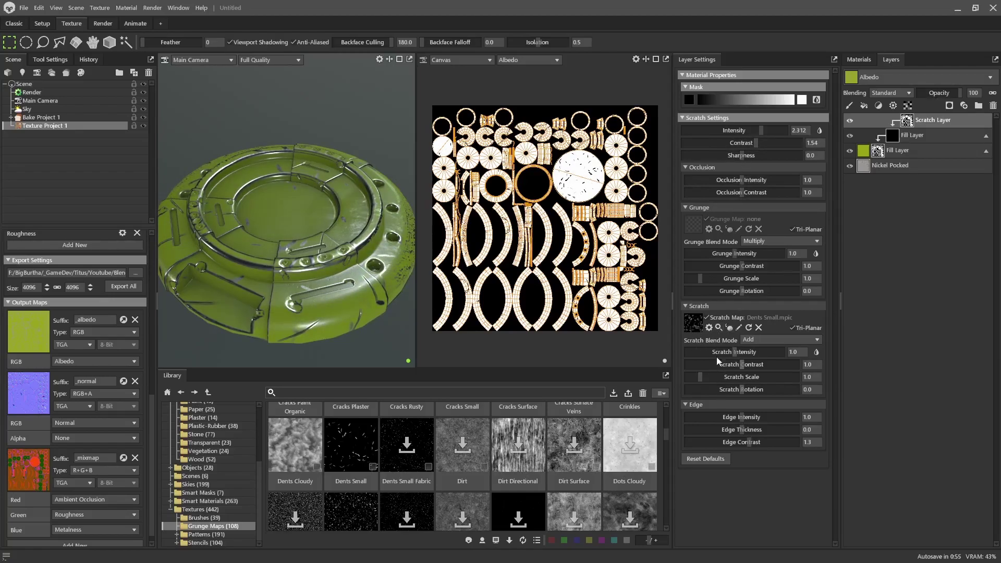
{"action": "left_click_drag", "start_coordinate": [734, 351], "coordinate": [756, 364]}
{"action": "mouse_move", "coordinate": [700, 377]}
{"action": "left_mouse_down"}
{"action": "mouse_move", "coordinate": [761, 370]}
{"action": "mouse_move", "coordinate": [706, 368]}
{"action": "left_mouse_up"}
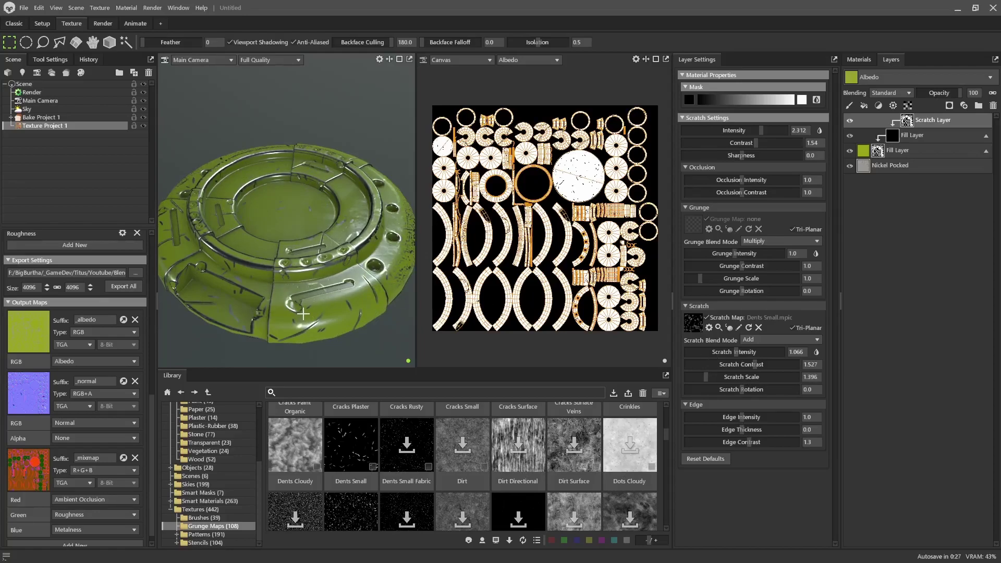
Step: Replace the Scratch layer's scratch map with the Dots Dense texture from the Grunge Maps library
{"action": "scroll", "coordinate": [446, 465], "scroll_direction": "down", "scroll_amount": 2}
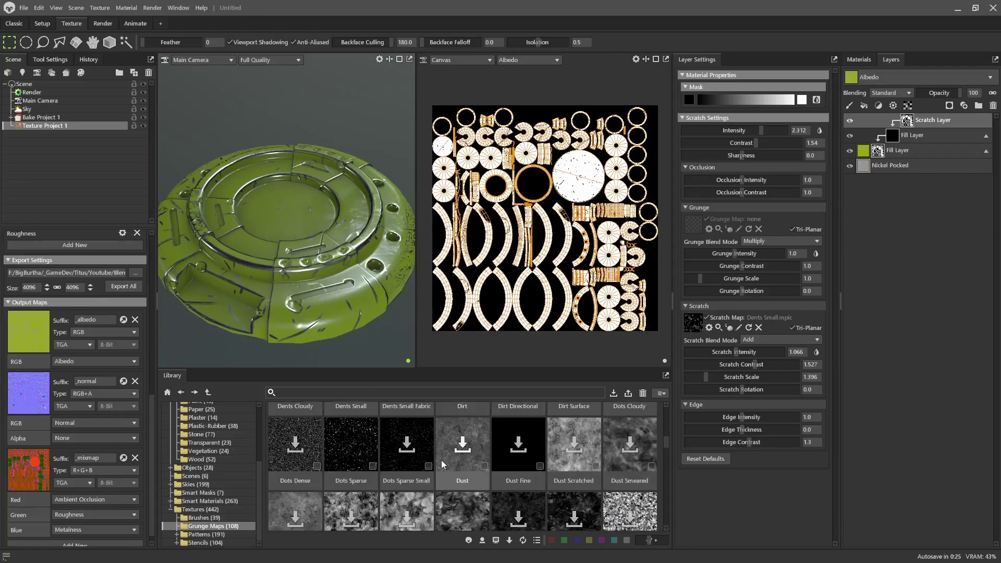
{"action": "scroll", "coordinate": [441, 459], "scroll_direction": "down", "scroll_amount": 1}
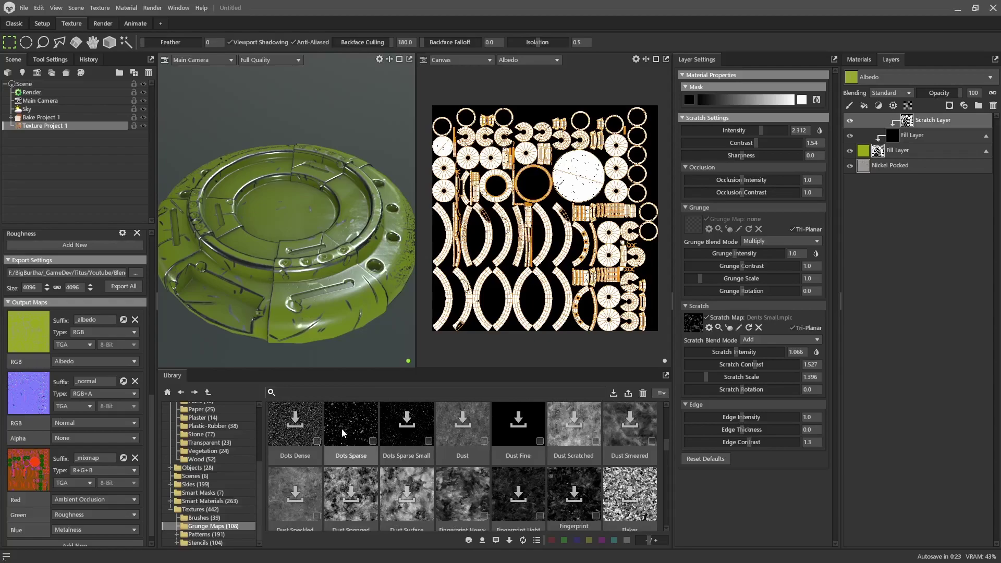
{"action": "left_click", "coordinate": [295, 420]}
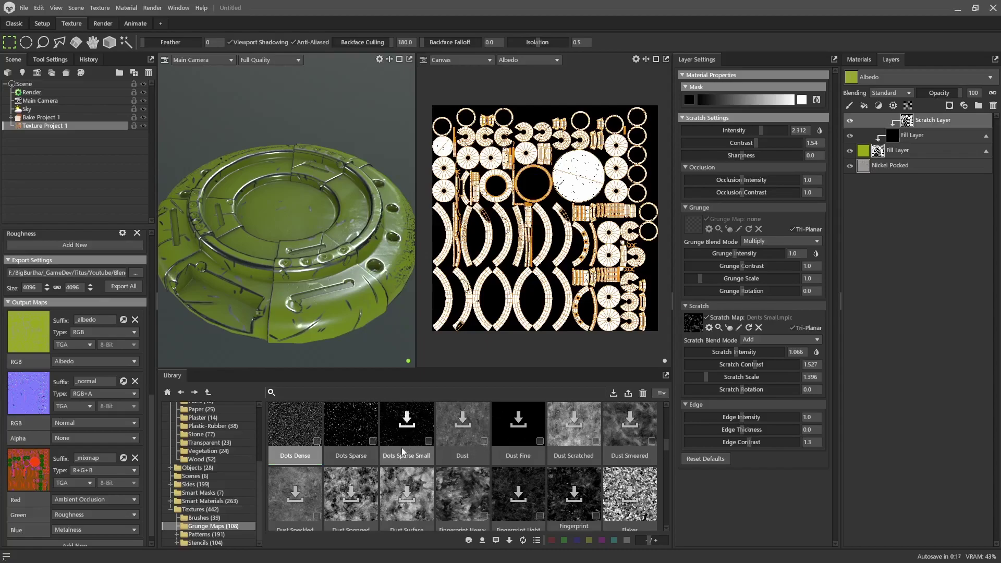
{"action": "left_click_drag", "start_coordinate": [296, 422], "coordinate": [696, 324]}
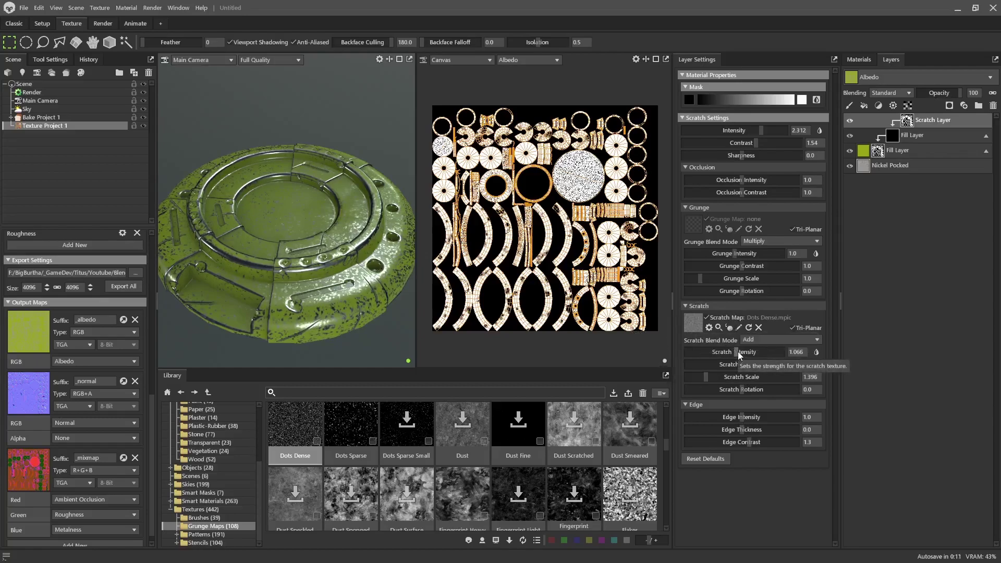
Step: Set the Scratch layer's scratch scale to 0.415, intensity 1.041, contrast 1.206, scratch intensity 1.328 and scratch contrast 1.177
{"action": "left_click_drag", "start_coordinate": [708, 376], "coordinate": [693, 376]}
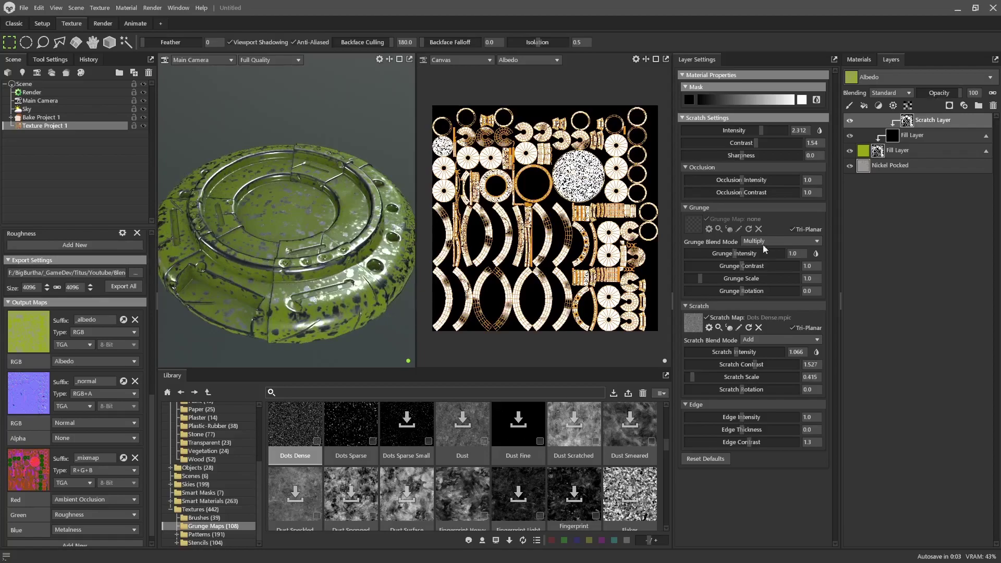
{"action": "mouse_move", "coordinate": [761, 130]}
{"action": "left_mouse_down"}
{"action": "mouse_move", "coordinate": [722, 132]}
{"action": "mouse_move", "coordinate": [777, 140]}
{"action": "mouse_move", "coordinate": [716, 141]}
{"action": "mouse_move", "coordinate": [747, 143]}
{"action": "left_mouse_up"}
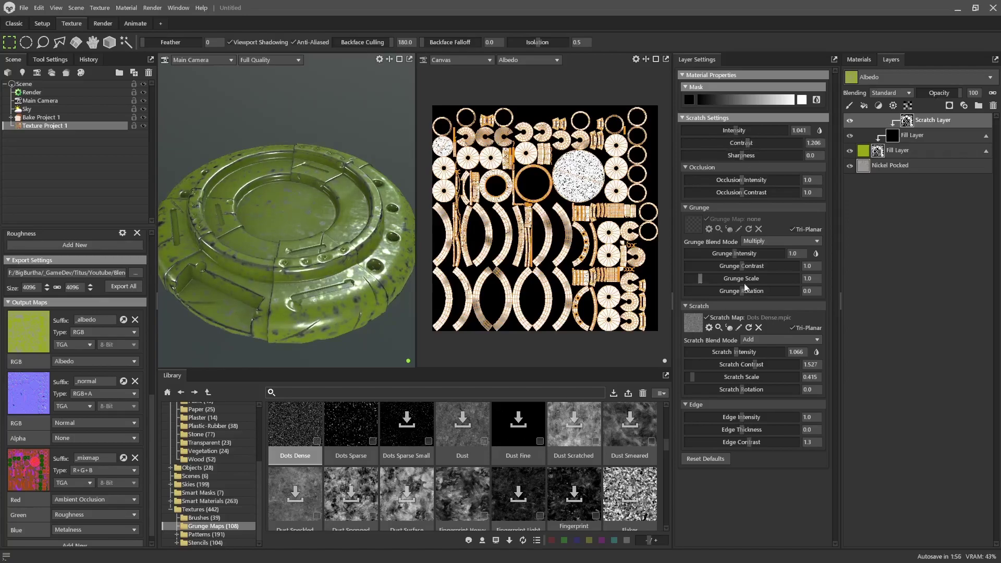
{"action": "left_click_drag", "start_coordinate": [757, 366], "coordinate": [742, 352]}
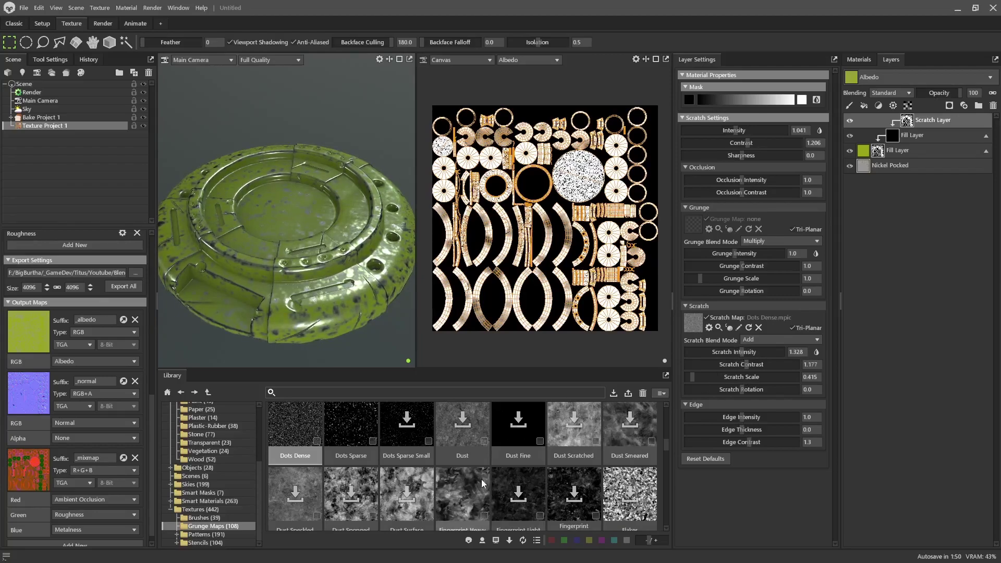
Step: Try Fingerprint Heavy as the Scratch layer's scratch map, with scratch scale 1.057 and intensity 1.898
{"action": "scroll", "coordinate": [471, 442], "scroll_direction": "down", "scroll_amount": 1}
{"action": "scroll", "coordinate": [496, 458], "scroll_direction": "down", "scroll_amount": 1}
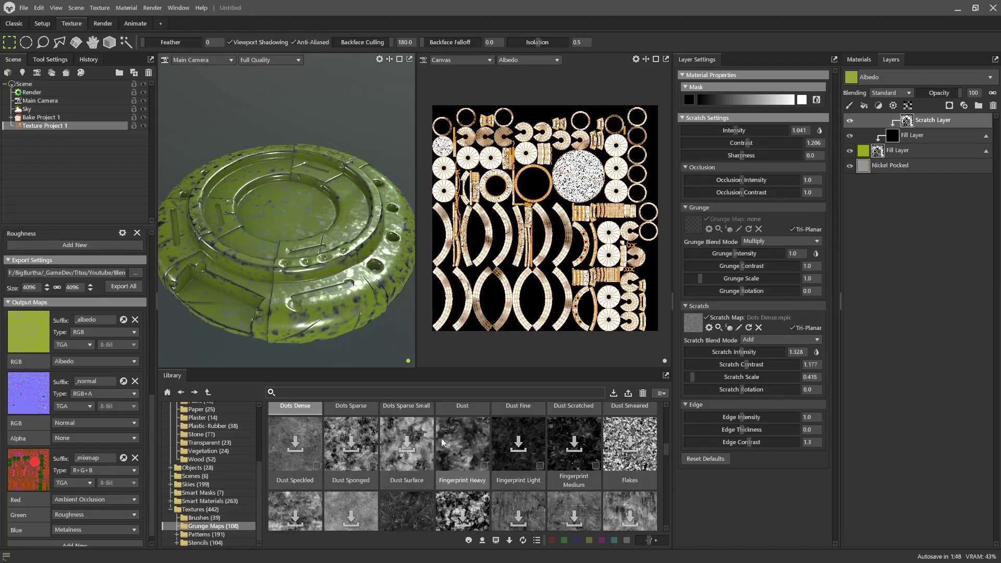
{"action": "left_click_drag", "start_coordinate": [459, 445], "coordinate": [690, 325]}
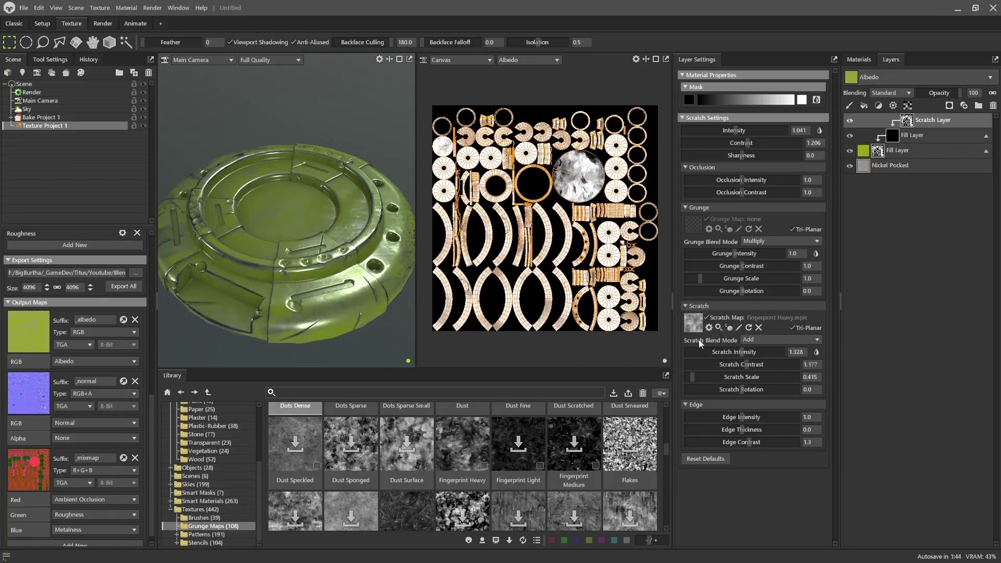
{"action": "left_click_drag", "start_coordinate": [693, 377], "coordinate": [701, 375]}
{"action": "left_click_drag", "start_coordinate": [737, 131], "coordinate": [754, 130]}
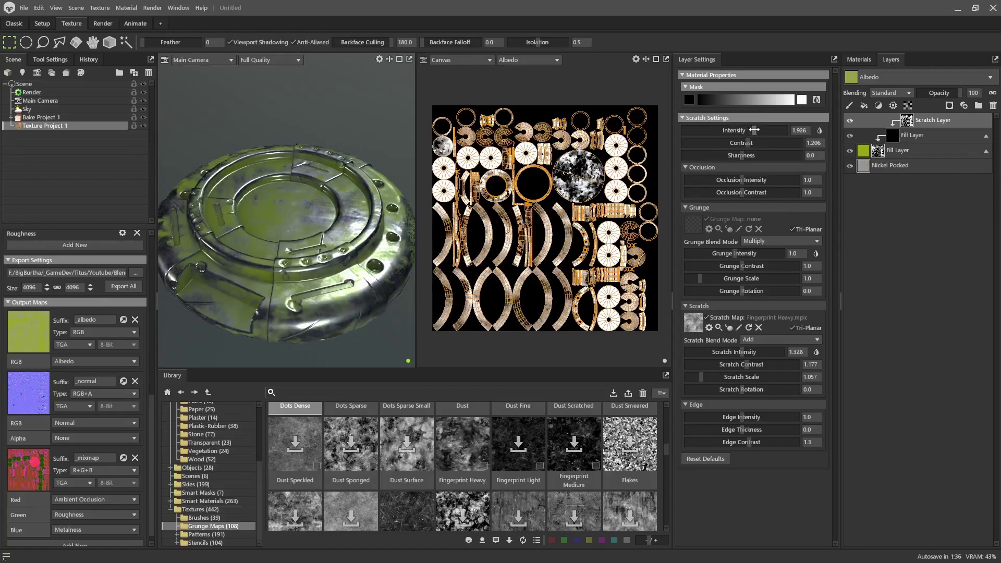
{"action": "mouse_move", "coordinate": [265, 287]}
{"action": "left_mouse_down"}
{"action": "mouse_move", "coordinate": [281, 292]}
{"action": "mouse_move", "coordinate": [272, 300]}
{"action": "mouse_move", "coordinate": [400, 289]}
{"action": "mouse_move", "coordinate": [261, 289]}
{"action": "left_mouse_up"}
Step: Assign the Grunge Scratched texture as the Scratch layer's scratch map, with intensity 1.706 and scratch scale 0.868
{"action": "scroll", "coordinate": [472, 458], "scroll_direction": "down", "scroll_amount": 5}
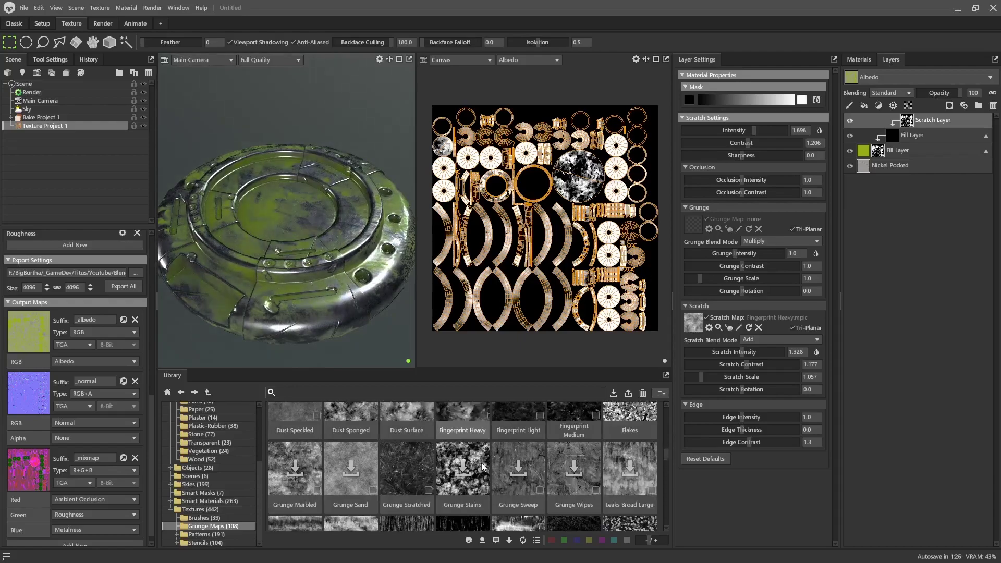
{"action": "left_click_drag", "start_coordinate": [399, 426], "coordinate": [694, 320]}
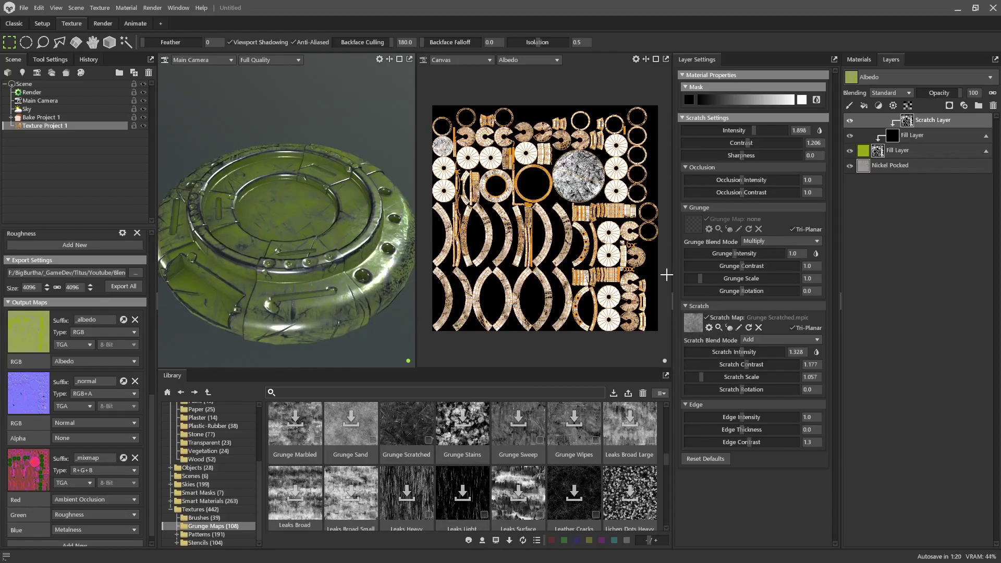
{"action": "mouse_move", "coordinate": [754, 131]}
{"action": "left_mouse_down"}
{"action": "mouse_move", "coordinate": [773, 132]}
{"action": "mouse_move", "coordinate": [736, 131]}
{"action": "mouse_move", "coordinate": [750, 135]}
{"action": "left_mouse_up"}
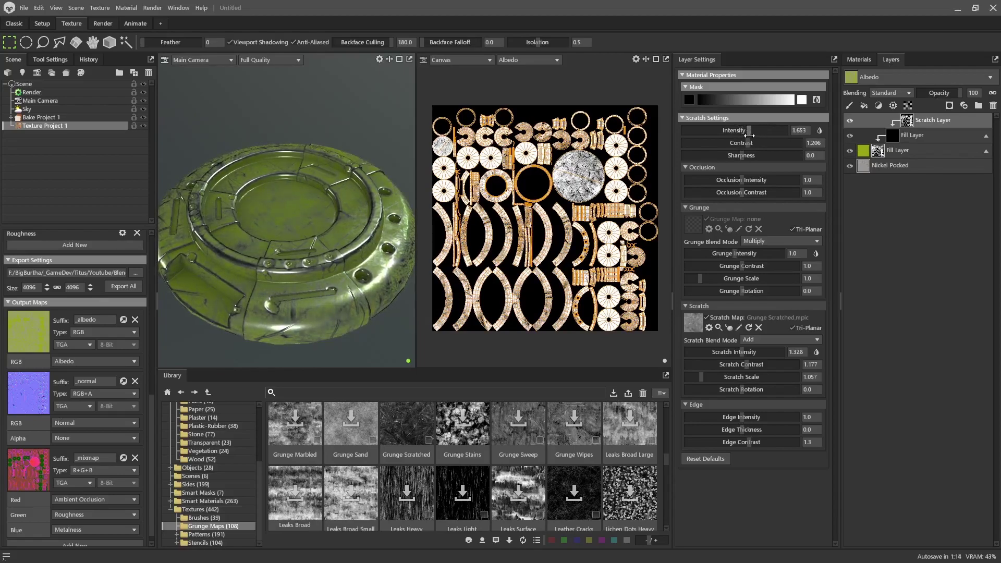
{"action": "mouse_move", "coordinate": [701, 375]}
{"action": "left_mouse_down"}
{"action": "mouse_move", "coordinate": [693, 376]}
{"action": "mouse_move", "coordinate": [808, 376]}
{"action": "mouse_move", "coordinate": [699, 377]}
{"action": "left_mouse_up"}
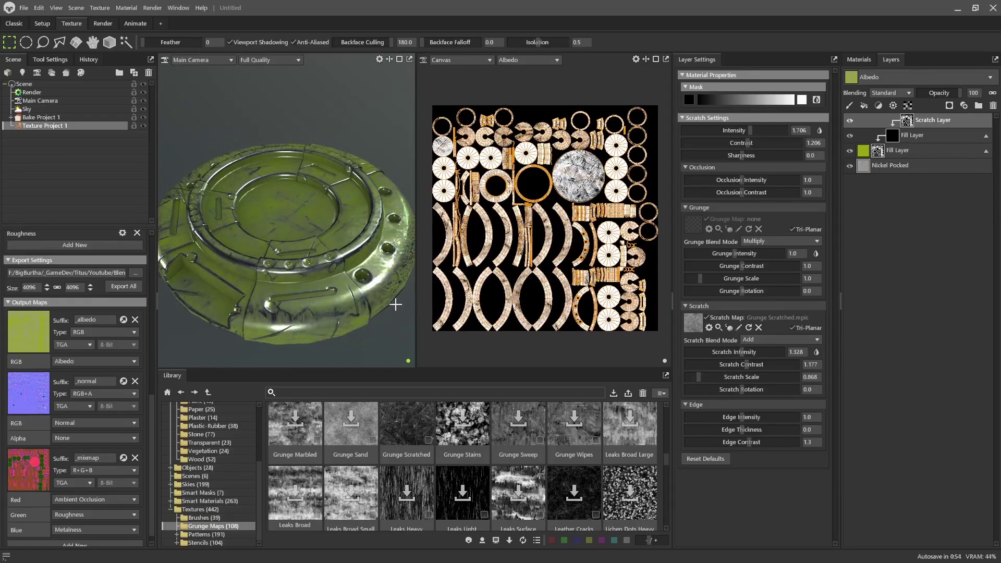
{"action": "left_click_drag", "start_coordinate": [313, 303], "coordinate": [320, 281]}
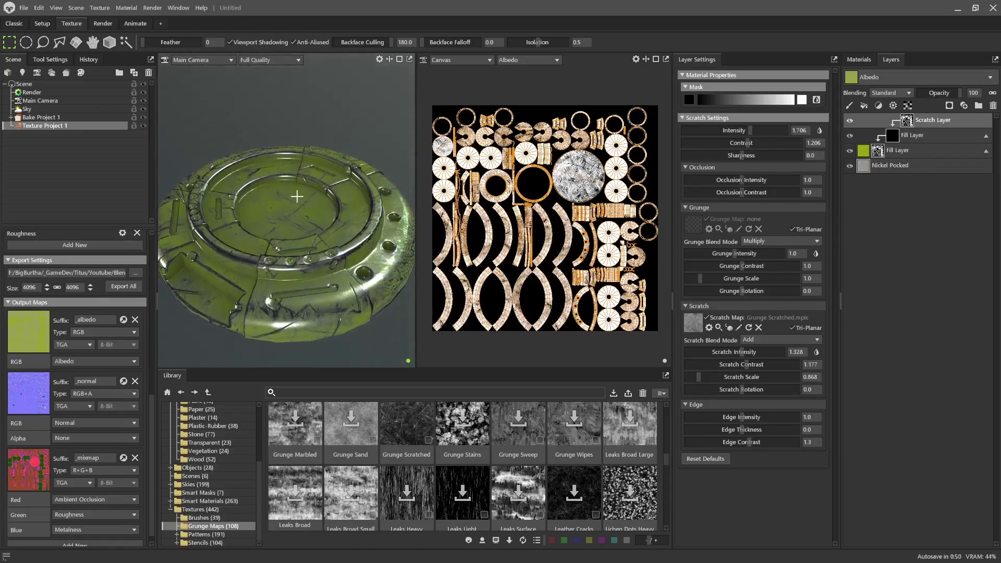
Step: Browse the remaining textures in the Grunge Maps library for an alternative scratch map
{"action": "scroll", "coordinate": [504, 462], "scroll_direction": "down", "scroll_amount": 5}
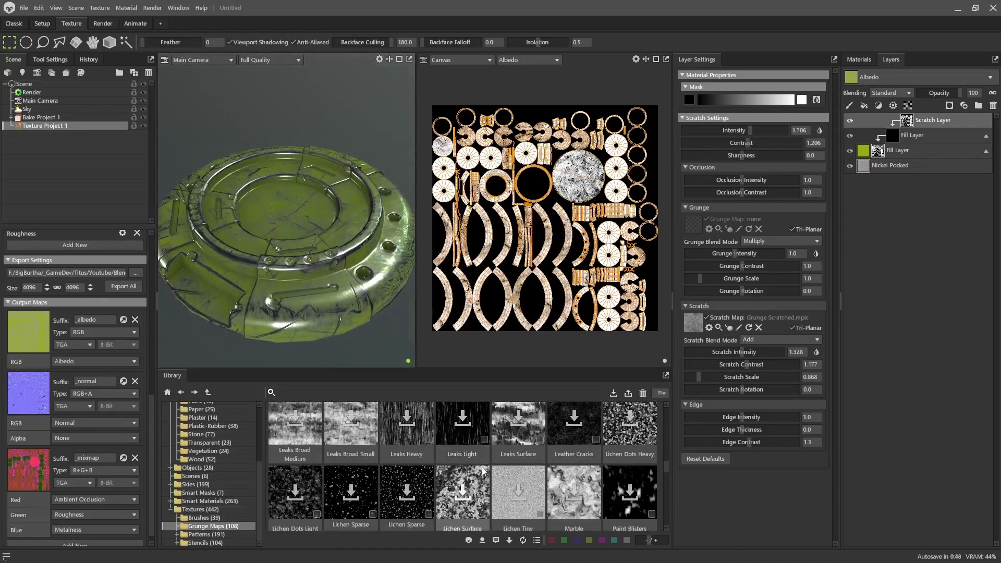
{"action": "scroll", "coordinate": [504, 462], "scroll_direction": "down", "scroll_amount": 4}
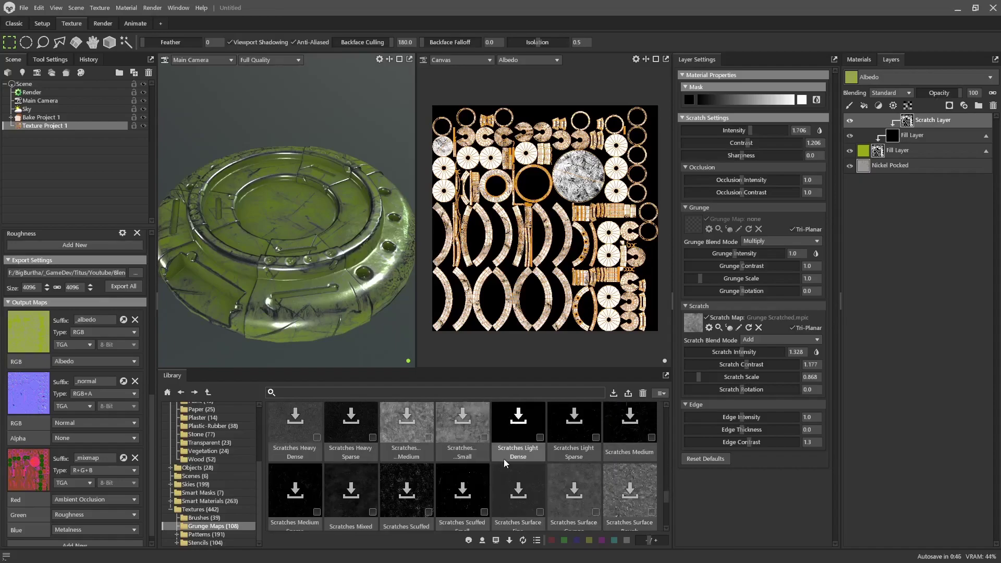
{"action": "scroll", "coordinate": [503, 461], "scroll_direction": "down", "scroll_amount": 3}
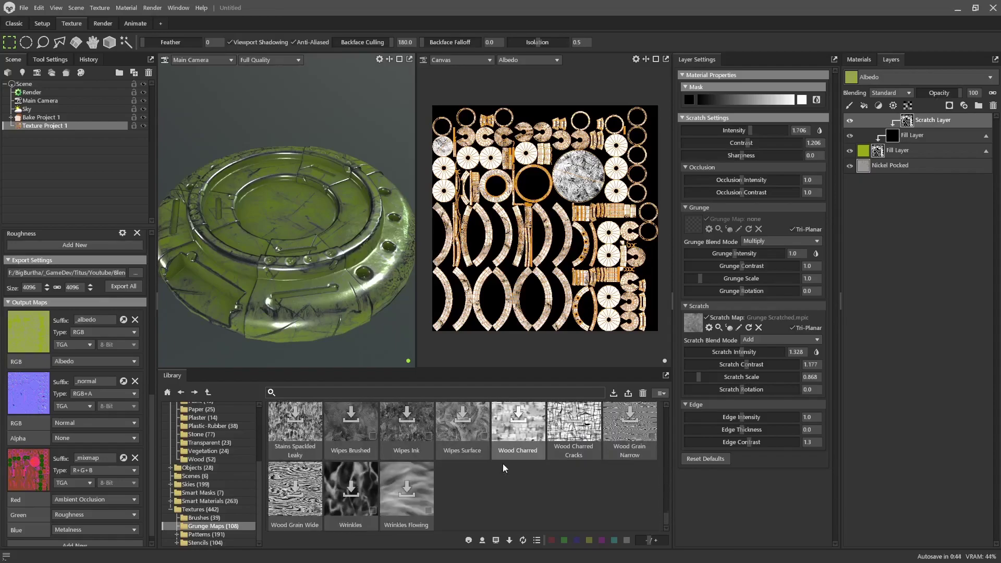
{"action": "scroll", "coordinate": [490, 464], "scroll_direction": "up", "scroll_amount": 8}
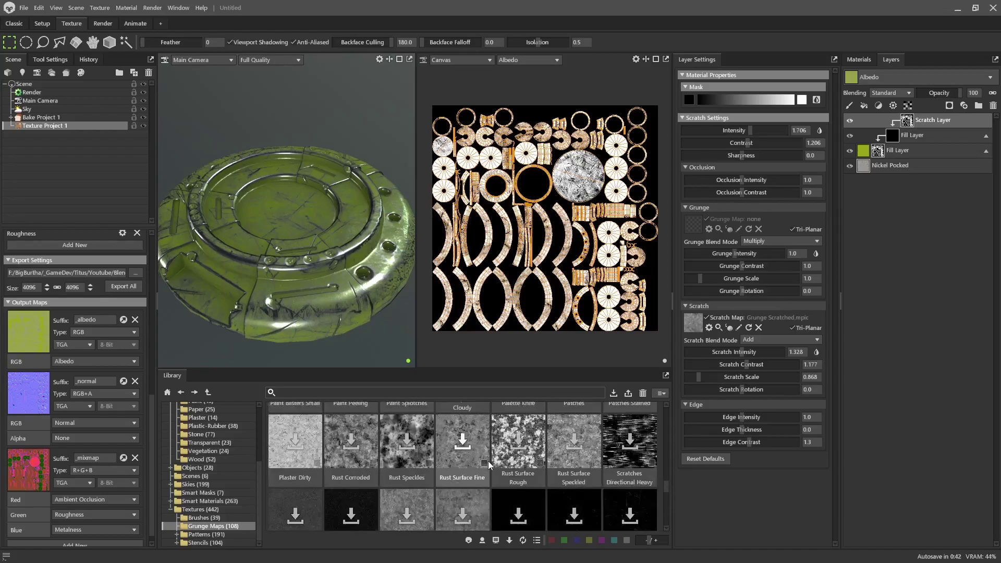
{"action": "scroll", "coordinate": [488, 460], "scroll_direction": "up", "scroll_amount": 1}
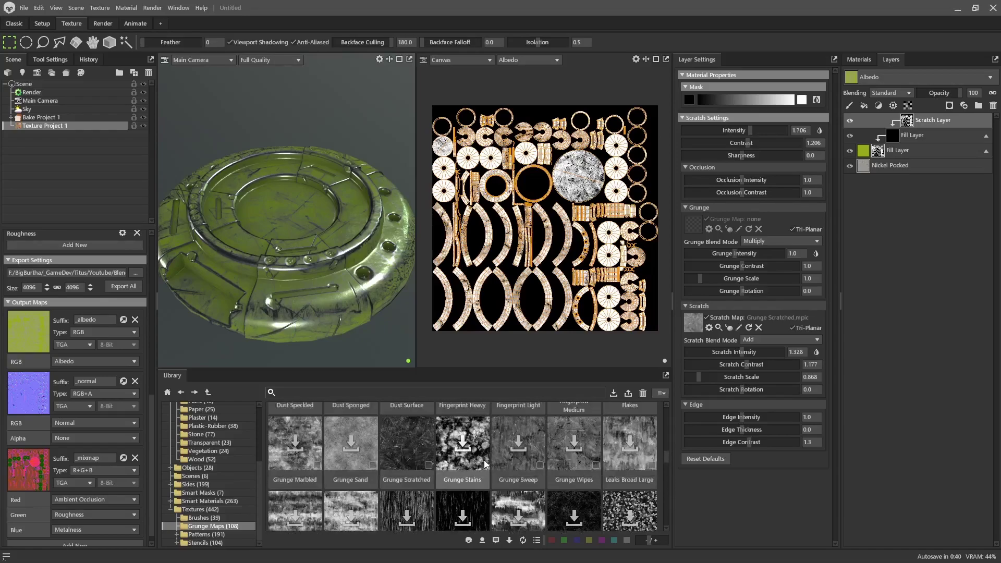
{"action": "scroll", "coordinate": [486, 462], "scroll_direction": "up", "scroll_amount": 1}
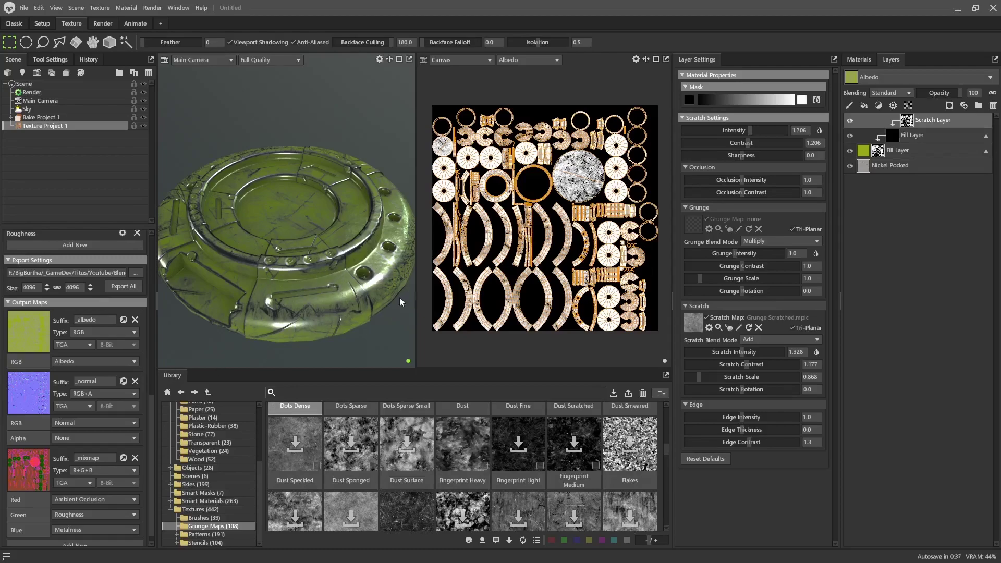
Step: Set the albedo map contrast of the Nickel Pocked layer to 10.0
{"action": "left_click", "coordinate": [893, 168]}
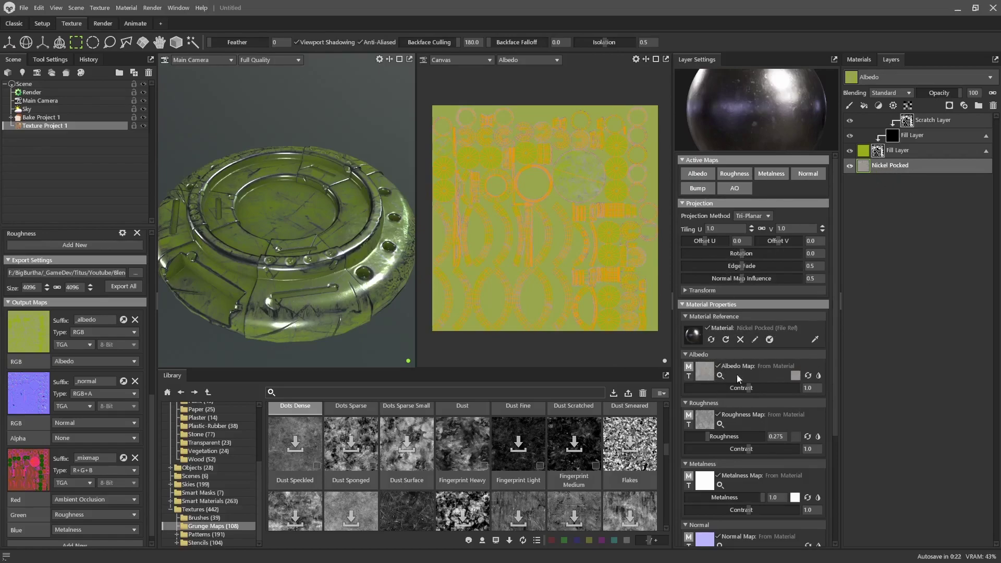
{"action": "left_click_drag", "start_coordinate": [746, 388], "coordinate": [815, 388]}
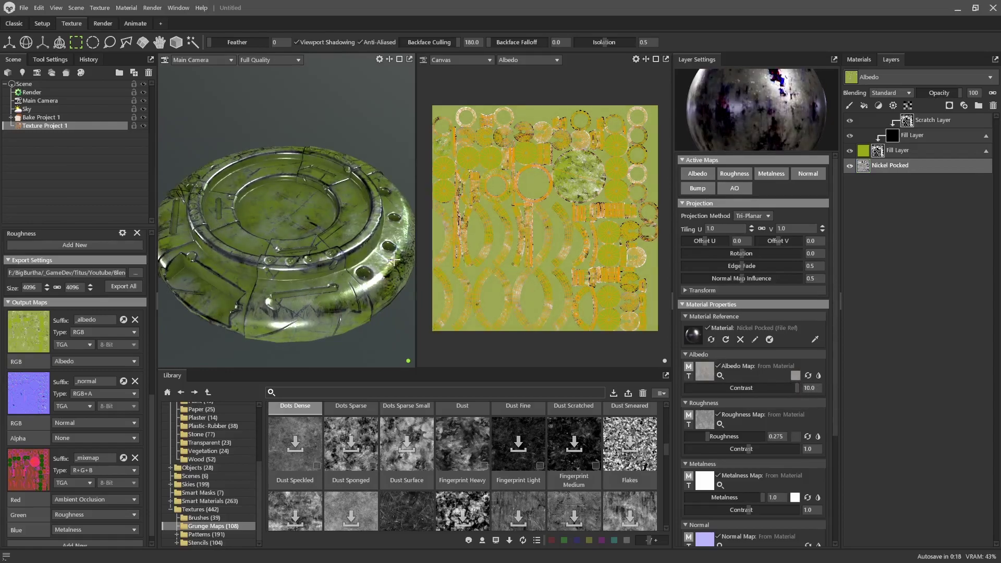
Step: Examine the worn metal and paint on the teleporter's rings, rim and recessed panels from several angles
{"action": "middle_click_drag", "start_coordinate": [313, 224], "coordinate": [282, 245]}
{"action": "scroll", "coordinate": [324, 282], "scroll_direction": "up", "scroll_amount": 5}
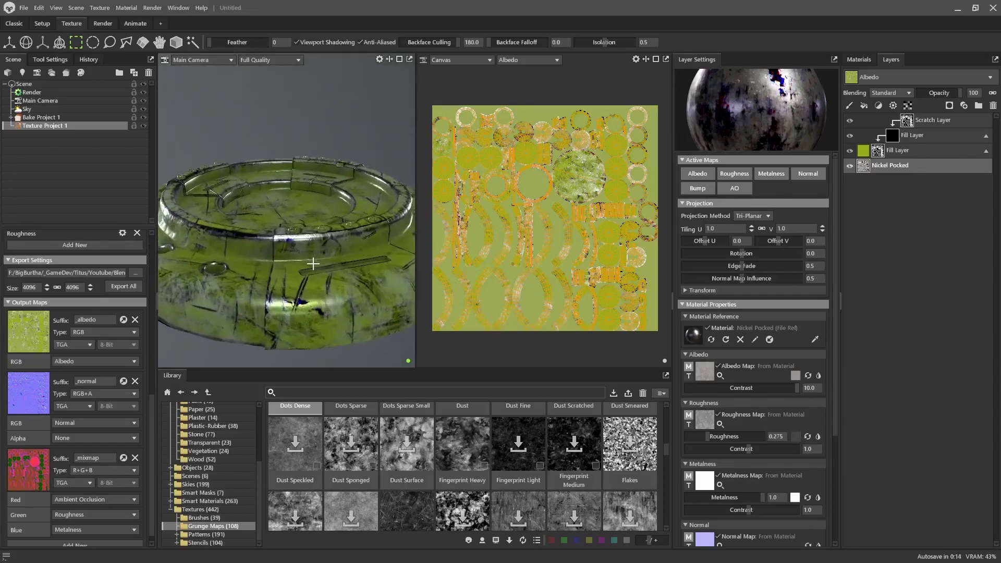
{"action": "middle_click_drag", "start_coordinate": [324, 282], "coordinate": [355, 230]}
{"action": "scroll", "coordinate": [337, 295], "scroll_direction": "down", "scroll_amount": 5}
{"action": "middle_click_drag", "start_coordinate": [273, 290], "coordinate": [268, 231]}
{"action": "middle_click_drag", "start_coordinate": [363, 251], "coordinate": [246, 221]}
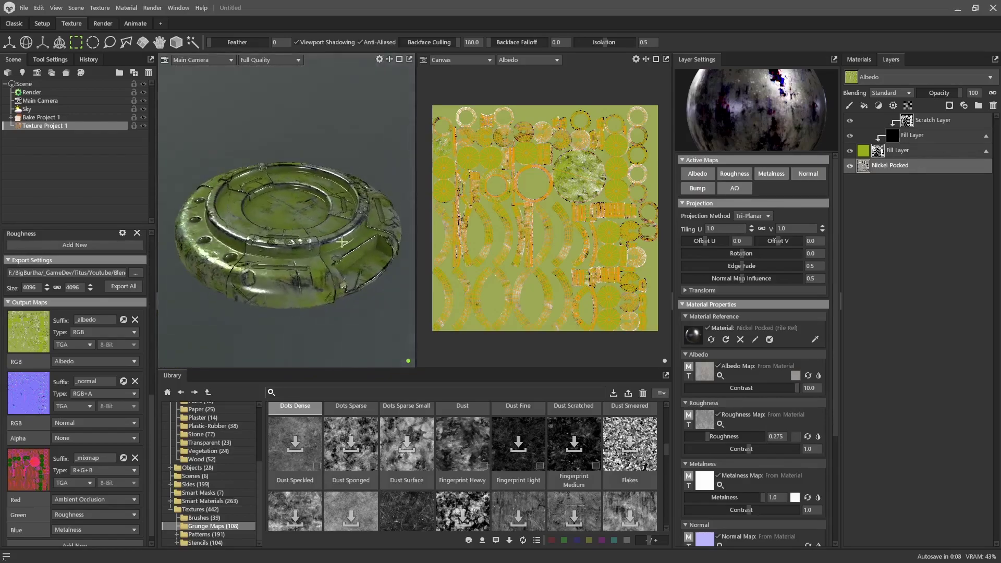
{"action": "middle_click_drag", "start_coordinate": [348, 262], "coordinate": [278, 291]}
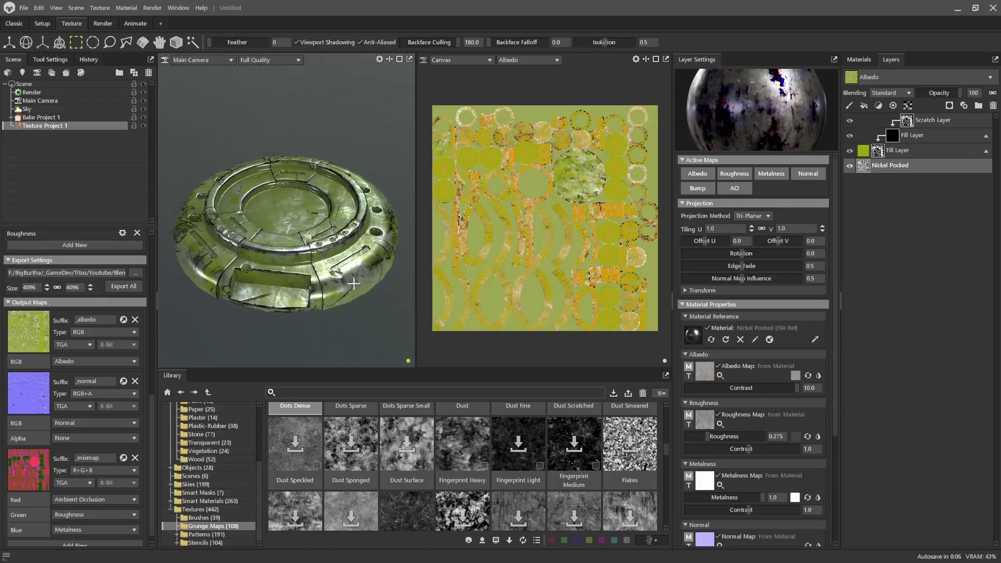
{"action": "middle_click_drag", "start_coordinate": [341, 265], "coordinate": [332, 272]}
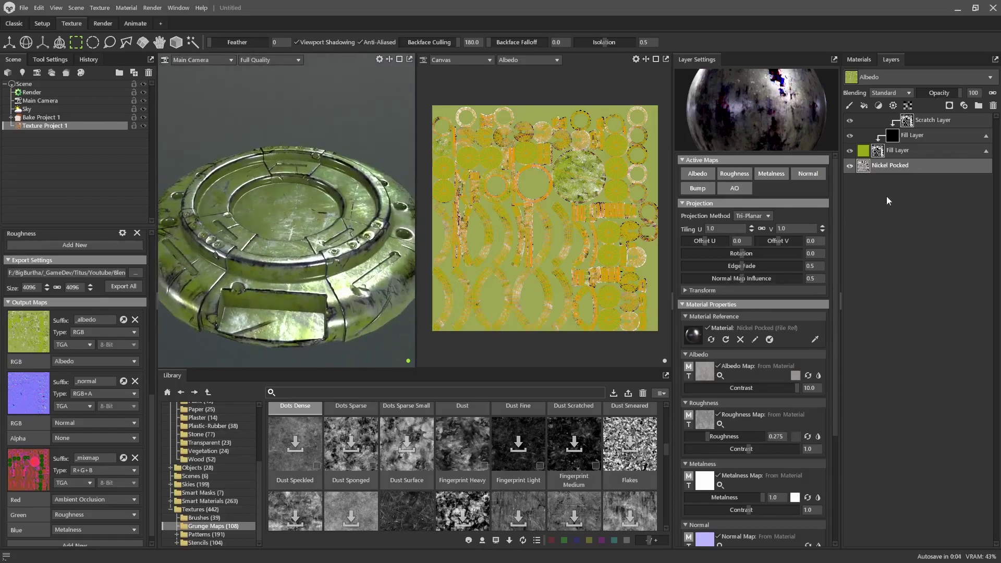
Step: Set the Scratch layer's scratch scale to 0.943 and check the wear pattern across the teleporter
{"action": "left_click", "coordinate": [927, 119]}
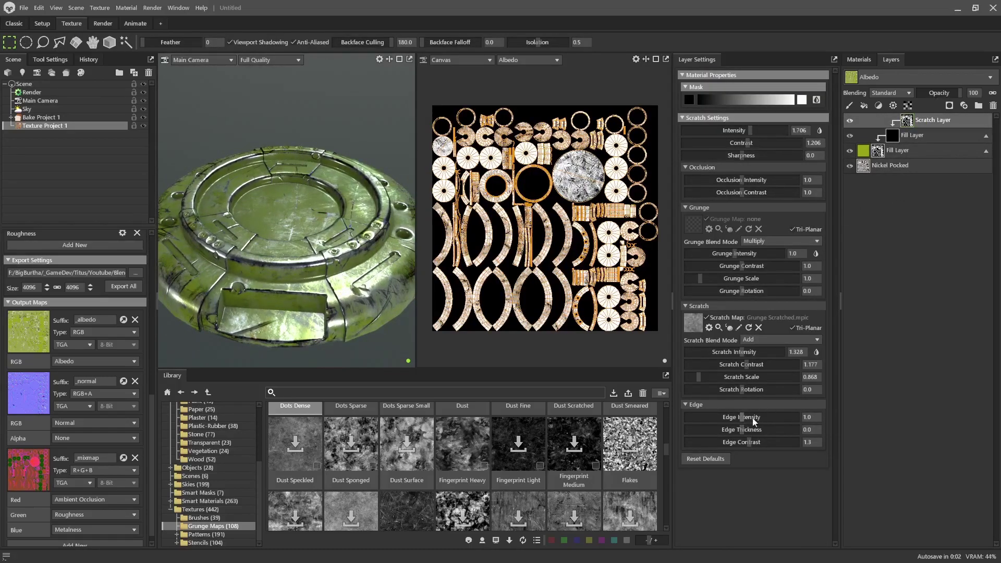
{"action": "mouse_move", "coordinate": [700, 377]}
{"action": "left_mouse_down"}
{"action": "mouse_move", "coordinate": [724, 376]}
{"action": "mouse_move", "coordinate": [700, 378]}
{"action": "left_mouse_up"}
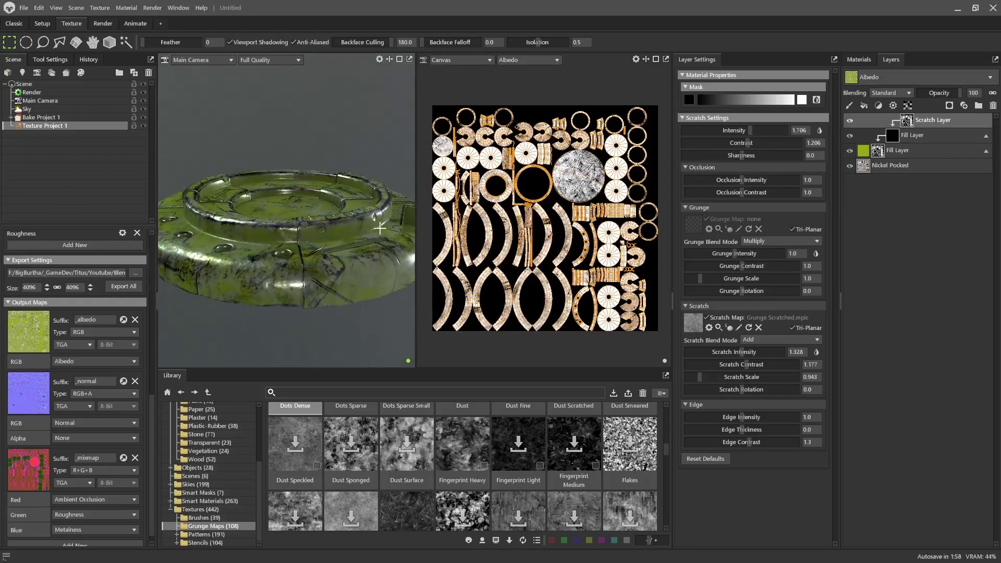
{"action": "left_click_drag", "start_coordinate": [384, 263], "coordinate": [326, 267]}
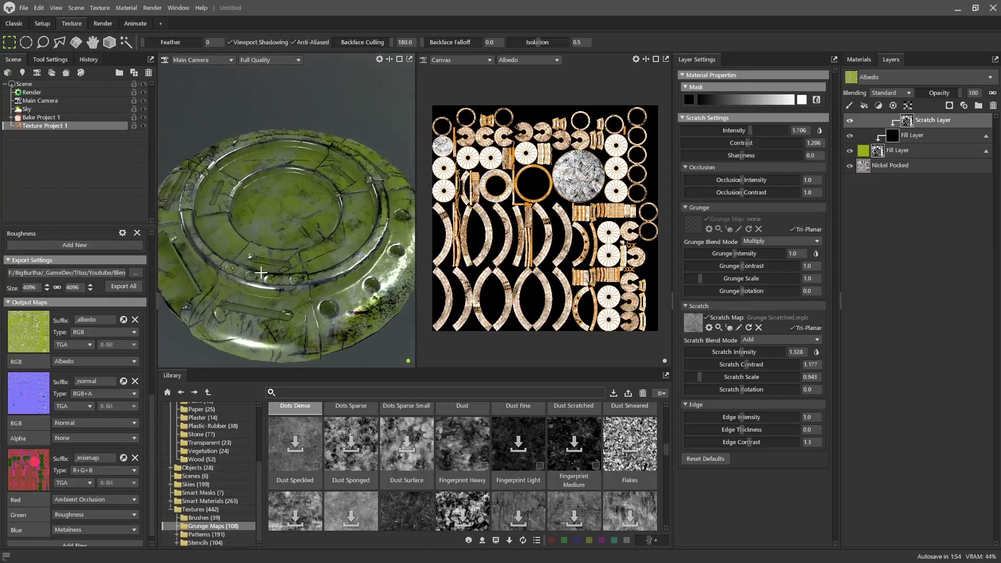
{"action": "left_click_drag", "start_coordinate": [276, 188], "coordinate": [301, 260]}
{"action": "scroll", "coordinate": [328, 307], "scroll_direction": "up", "scroll_amount": 5}
{"action": "scroll", "coordinate": [296, 249], "scroll_direction": "down", "scroll_amount": 5}
{"action": "scroll", "coordinate": [300, 260], "scroll_direction": "up", "scroll_amount": 3}
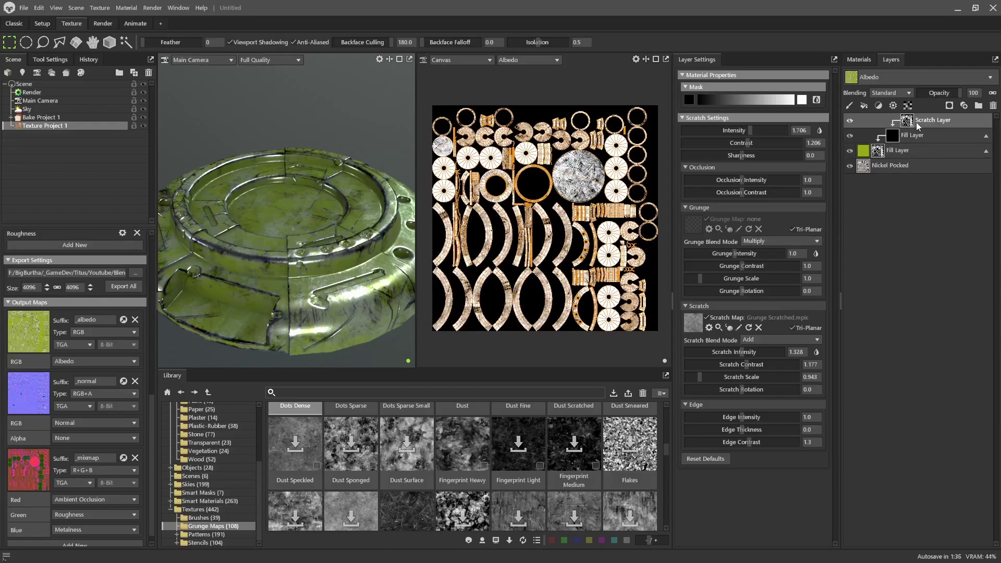
{"action": "left_click_drag", "start_coordinate": [347, 313], "coordinate": [341, 293]}
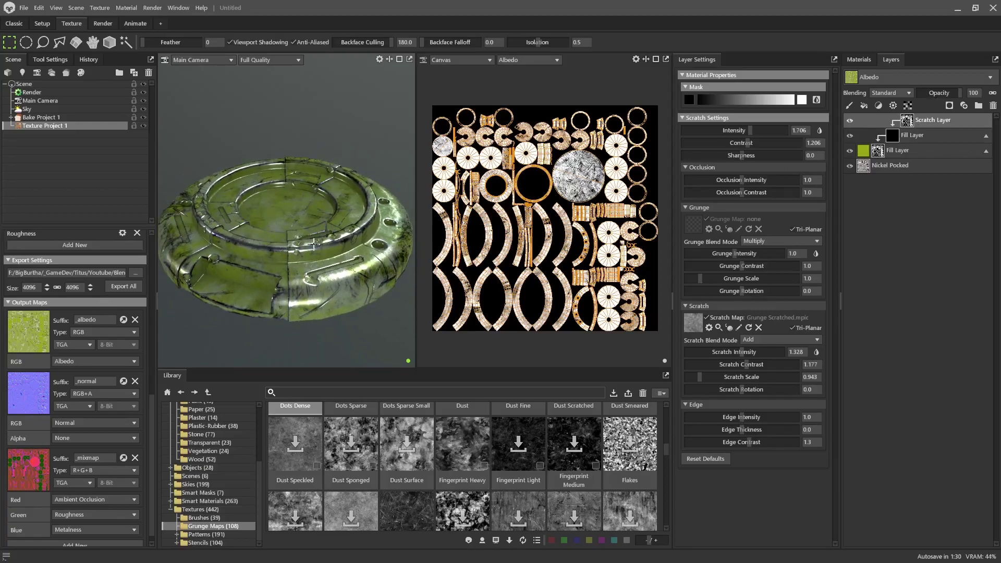
Step: Collapse the green fill layer's mask stack and group that layer with the Nickel Pocked layer
{"action": "left_click", "coordinate": [986, 137]}
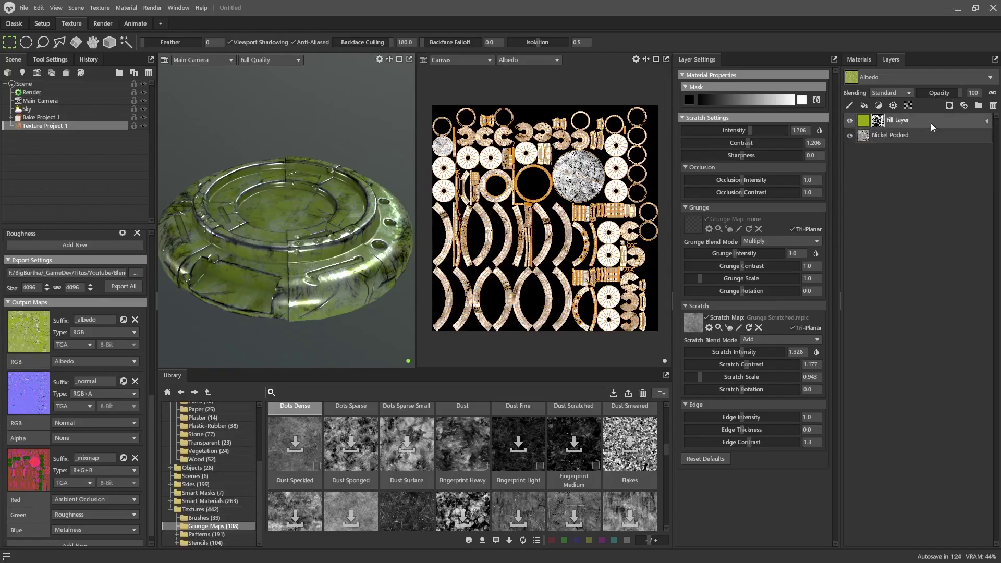
{"action": "left_click", "coordinate": [929, 120]}
{"action": "right_click", "coordinate": [925, 137]}
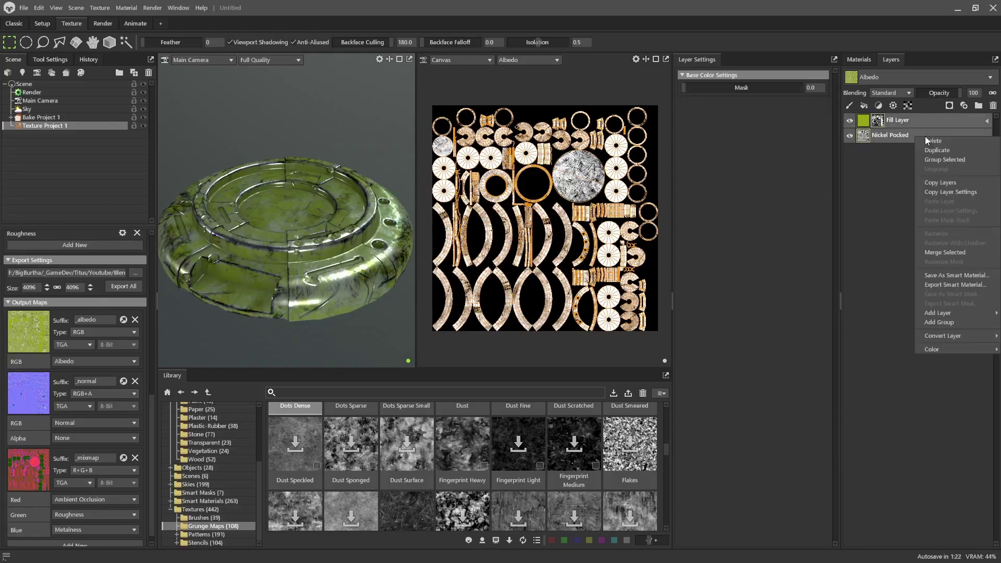
{"action": "left_click", "coordinate": [940, 162]}
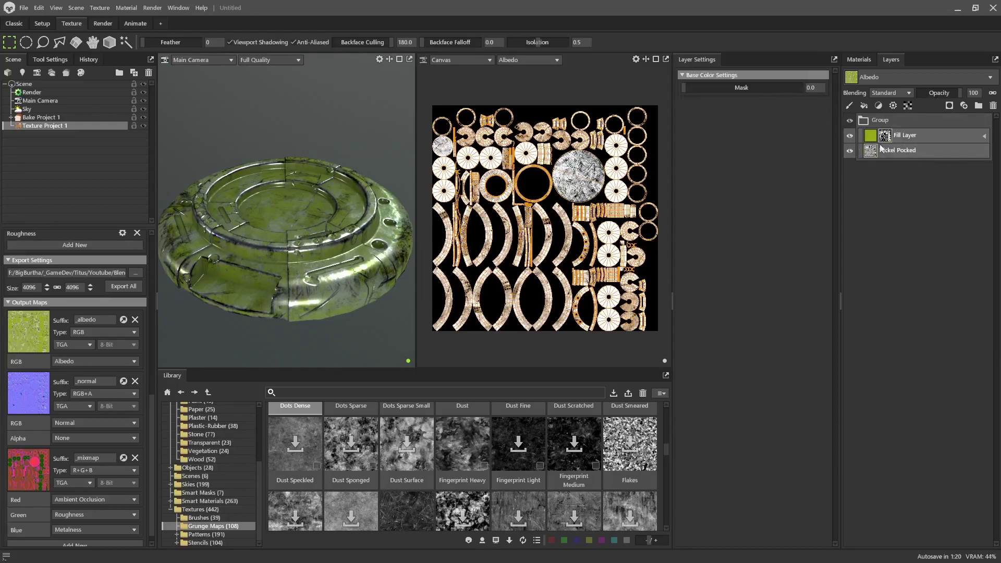
Step: Collapse the layer group and apply the Brass material from the Metal library to the teleporter, masked to the targeted part
{"action": "left_click", "coordinate": [861, 121]}
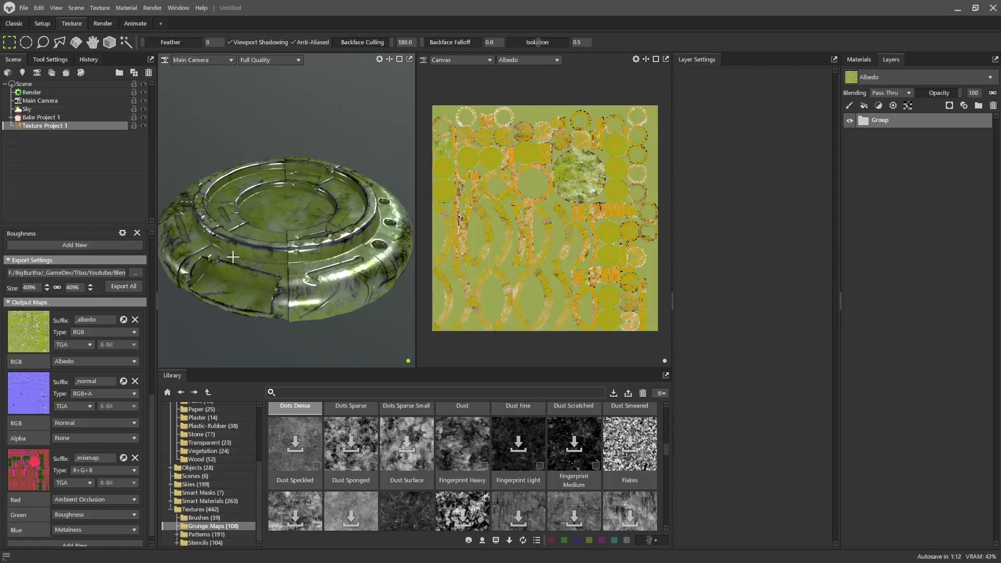
{"action": "scroll", "coordinate": [259, 484], "scroll_direction": "up", "scroll_amount": 5}
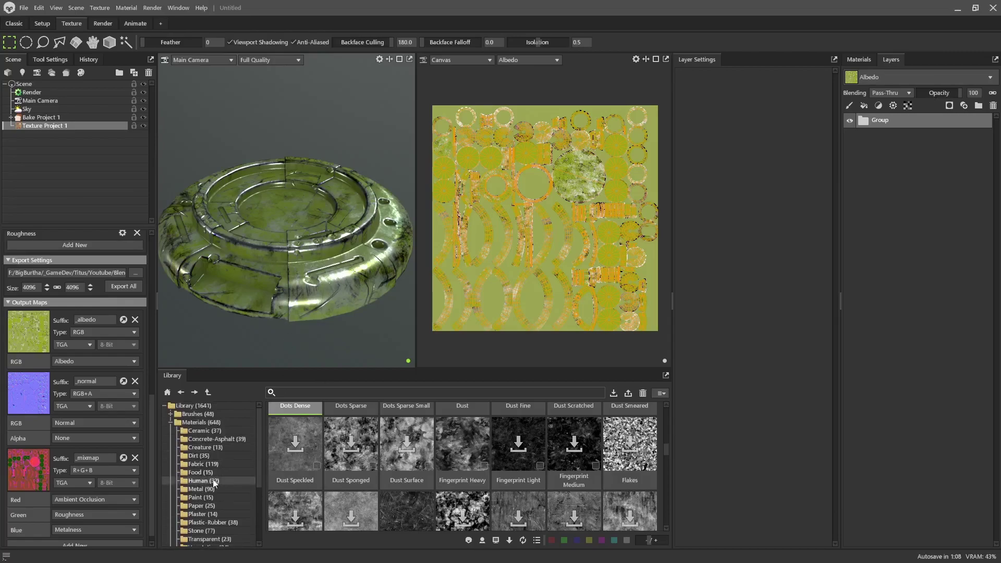
{"action": "left_click", "coordinate": [196, 491]}
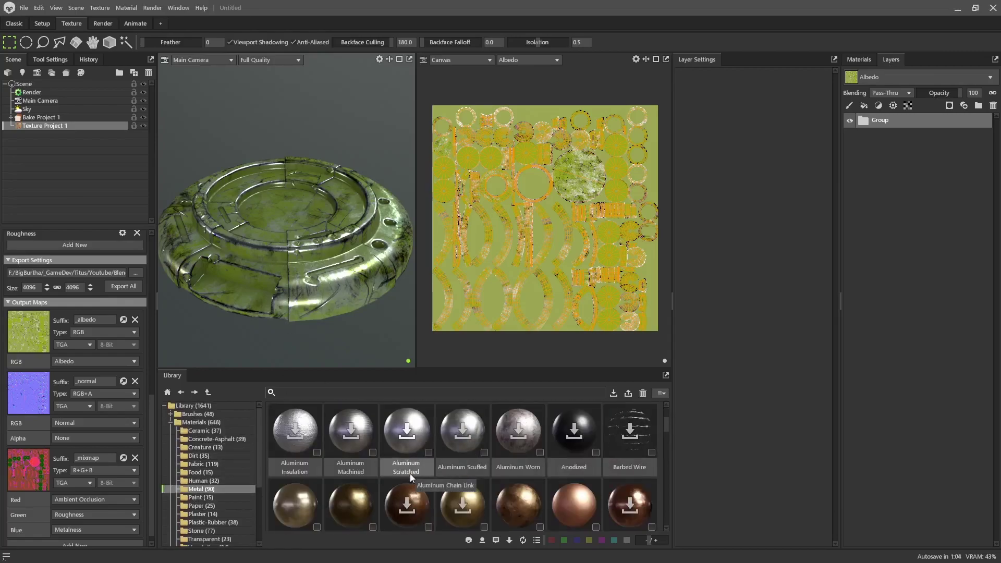
{"action": "scroll", "coordinate": [411, 474], "scroll_direction": "down", "scroll_amount": 3}
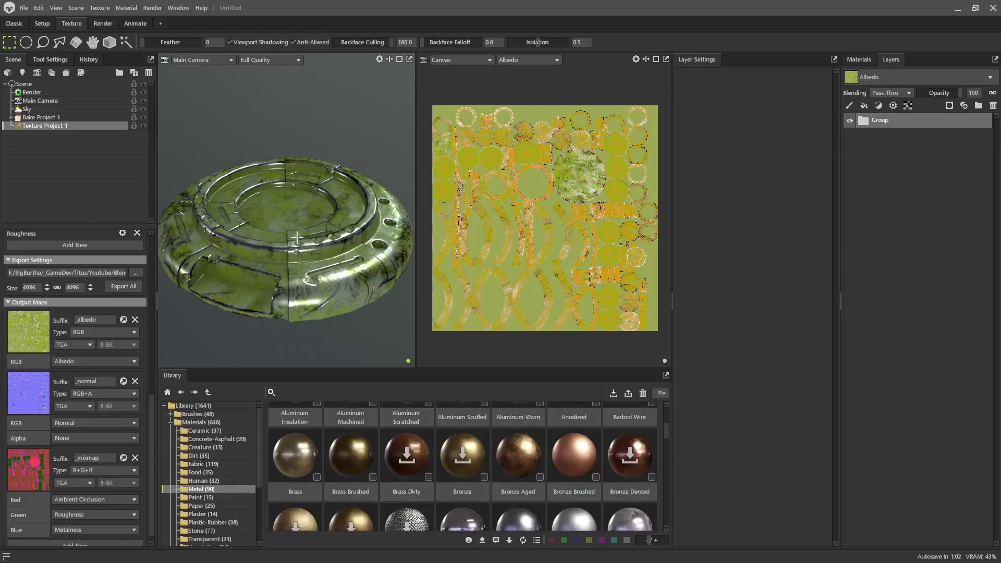
{"action": "scroll", "coordinate": [305, 237], "scroll_direction": "up", "scroll_amount": 8}
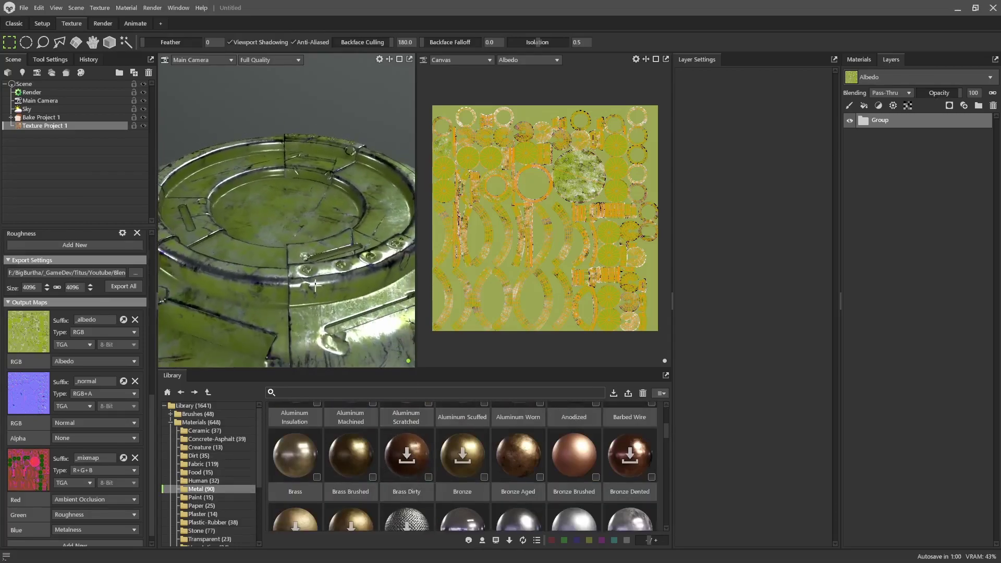
{"action": "left_click_drag", "start_coordinate": [293, 469], "coordinate": [307, 270]}
{"action": "left_click_drag", "start_coordinate": [327, 332], "coordinate": [295, 282]}
Step: Apply the Tin material from the Metal library to the teleporter's accent panels as a masked layer above Brass
{"action": "scroll", "coordinate": [356, 440], "scroll_direction": "down", "scroll_amount": 8}
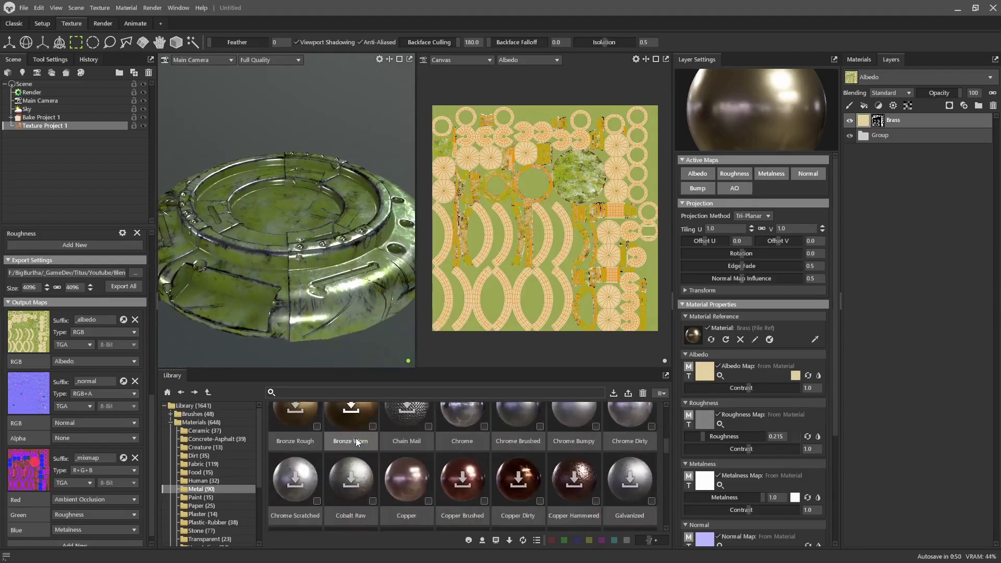
{"action": "scroll", "coordinate": [355, 439], "scroll_direction": "down", "scroll_amount": 5}
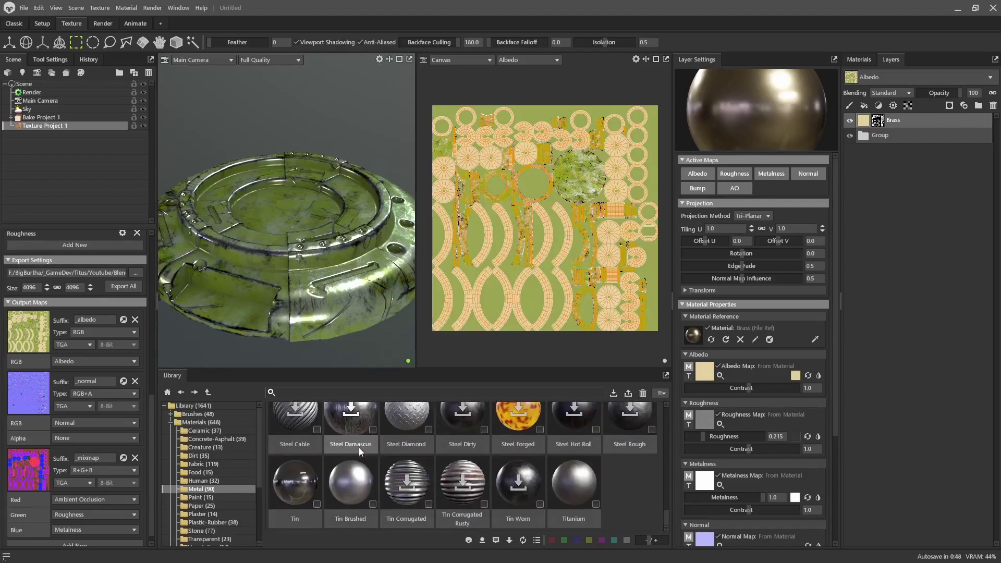
{"action": "left_click_drag", "start_coordinate": [294, 482], "coordinate": [362, 307]}
{"action": "left_click_drag", "start_coordinate": [359, 265], "coordinate": [323, 250]}
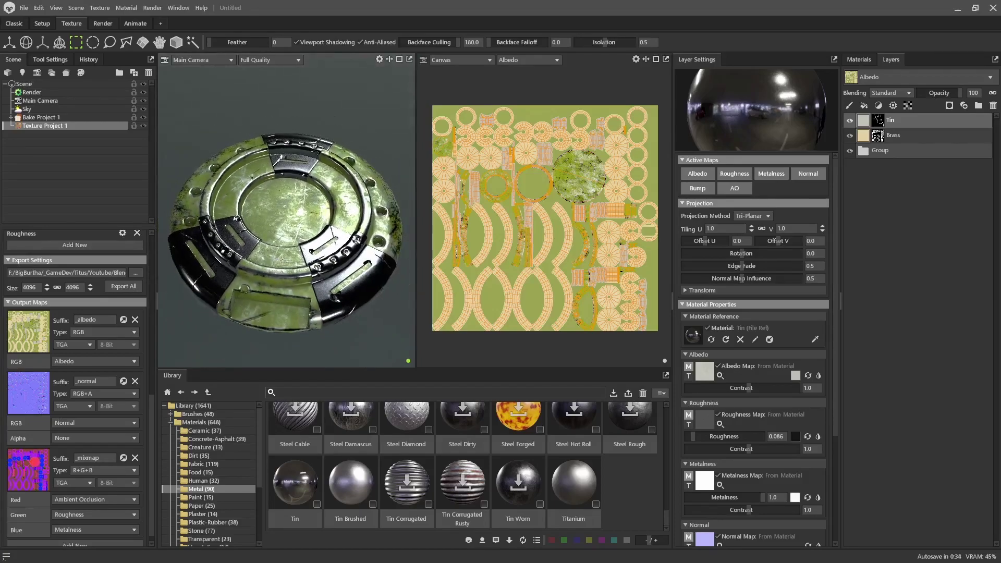
Step: Turn off the Tin layer's albedo map and check the accent panels under changed viewing and lighting angles
{"action": "left_click", "coordinate": [697, 176]}
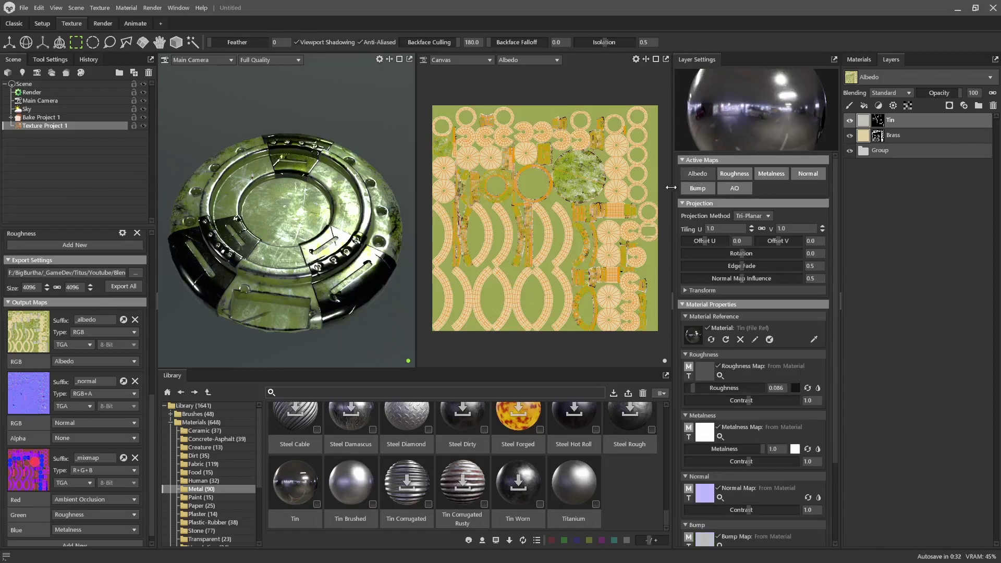
{"action": "mouse_move", "coordinate": [308, 260]}
{"action": "left_mouse_down"}
{"action": "mouse_move", "coordinate": [328, 271]}
{"action": "mouse_move", "coordinate": [347, 331]}
{"action": "mouse_move", "coordinate": [305, 228]}
{"action": "mouse_move", "coordinate": [342, 260]}
{"action": "mouse_move", "coordinate": [315, 260]}
{"action": "mouse_move", "coordinate": [325, 254]}
{"action": "left_mouse_up"}
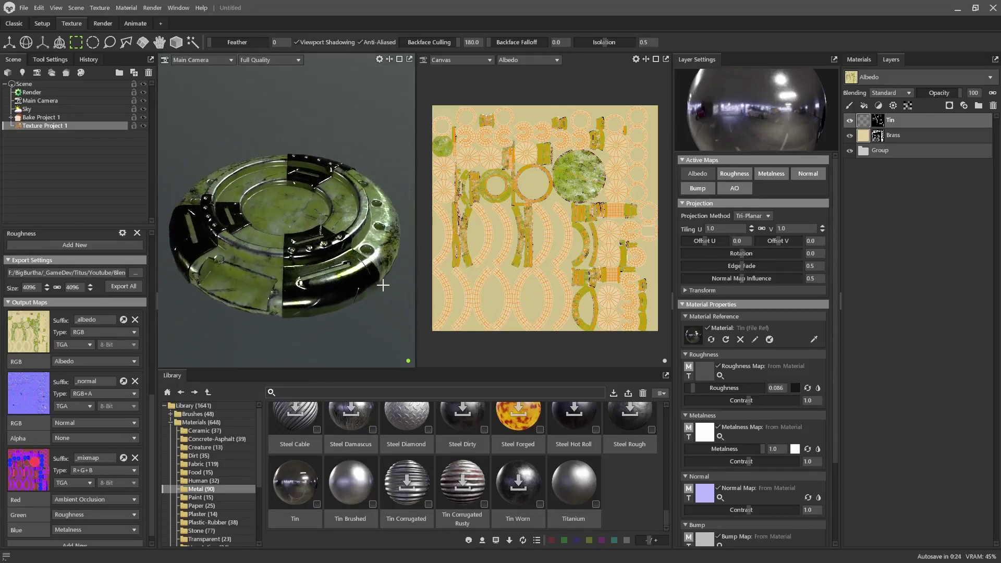
{"action": "left_click_drag", "start_coordinate": [399, 232], "coordinate": [59, 229]}
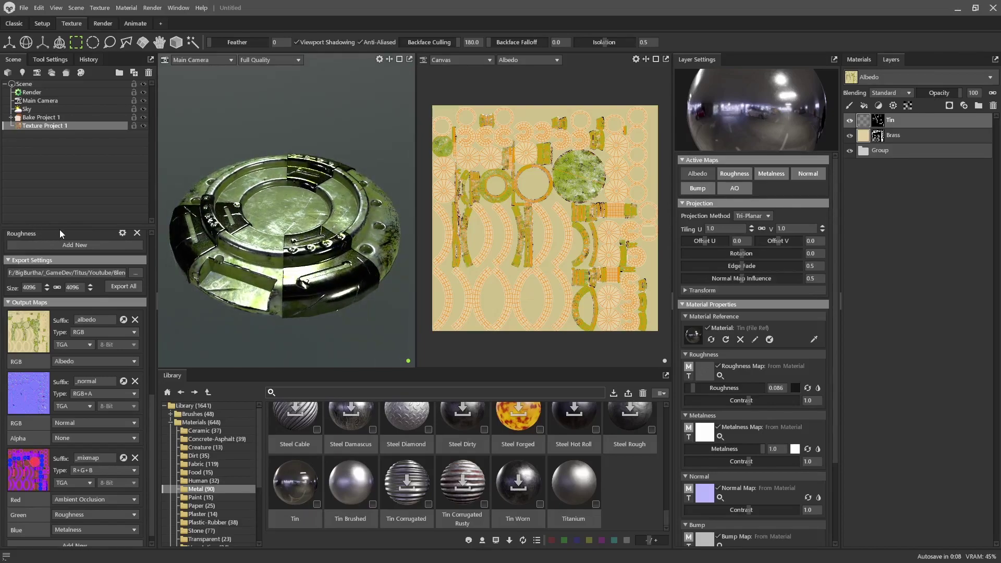
{"action": "mouse_move", "coordinate": [272, 254]}
{"action": "left_mouse_down"}
{"action": "mouse_move", "coordinate": [305, 231]}
{"action": "mouse_move", "coordinate": [270, 253]}
{"action": "left_mouse_up"}
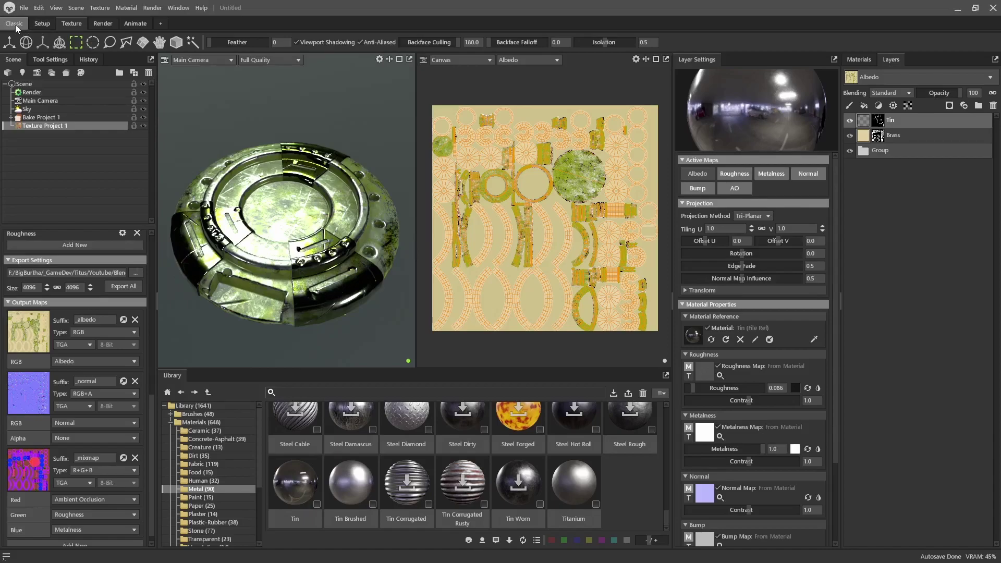
Step: Export all output maps, and in File Explorer delete the exported albedo, mixmap and normal TGA files from the Marmoset folder
{"action": "scroll", "coordinate": [118, 418], "scroll_direction": "up", "scroll_amount": 5}
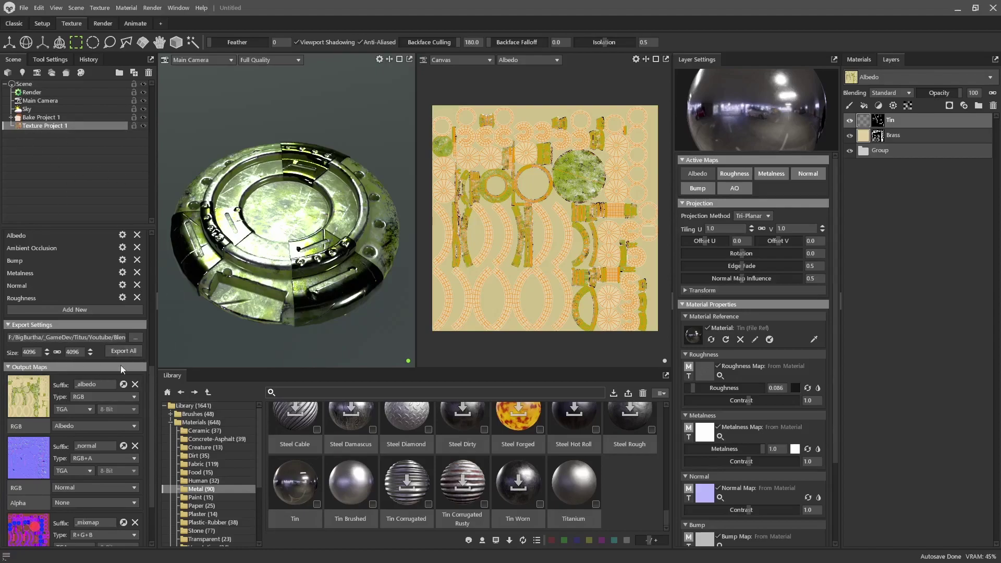
{"action": "left_click", "coordinate": [126, 351]}
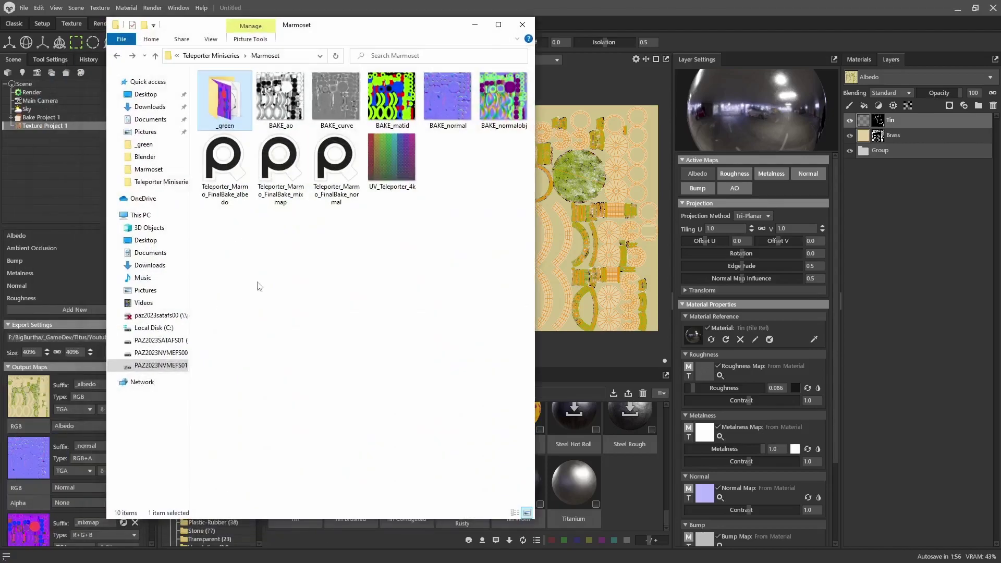
{"action": "left_click_drag", "start_coordinate": [377, 31], "coordinate": [578, 44]}
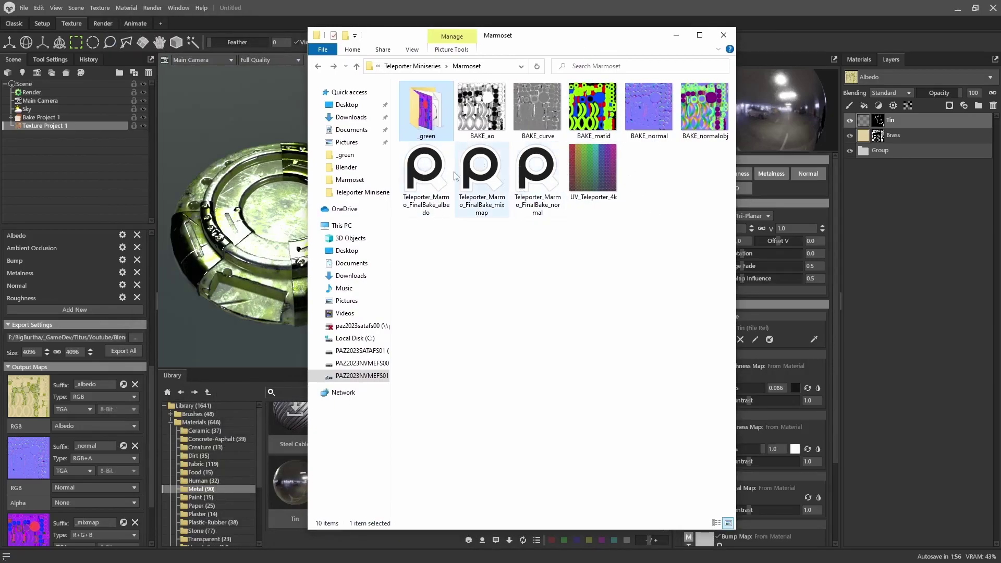
{"action": "left_click", "coordinate": [425, 172]}
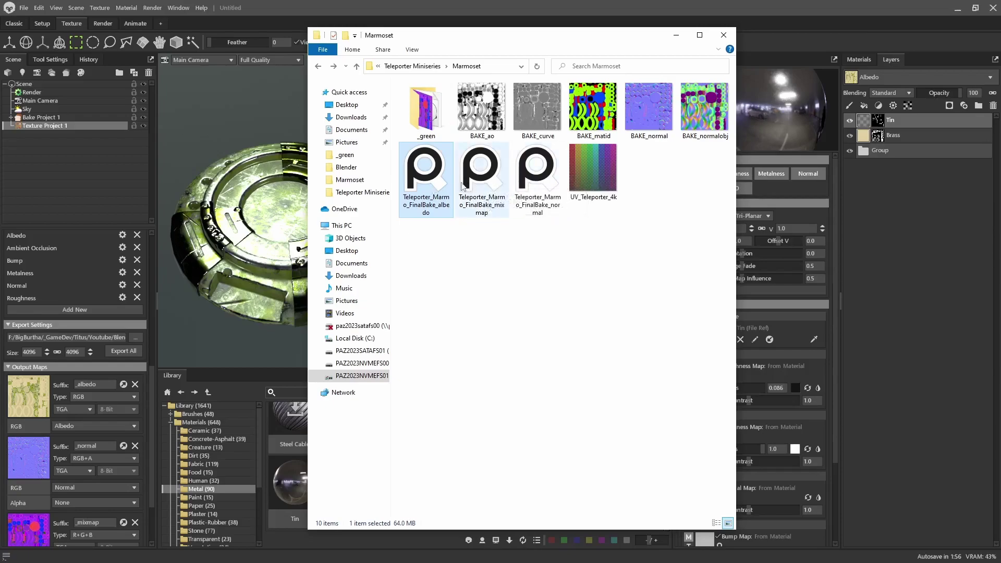
{"action": "left_click", "coordinate": [524, 174], "text": "shift"}
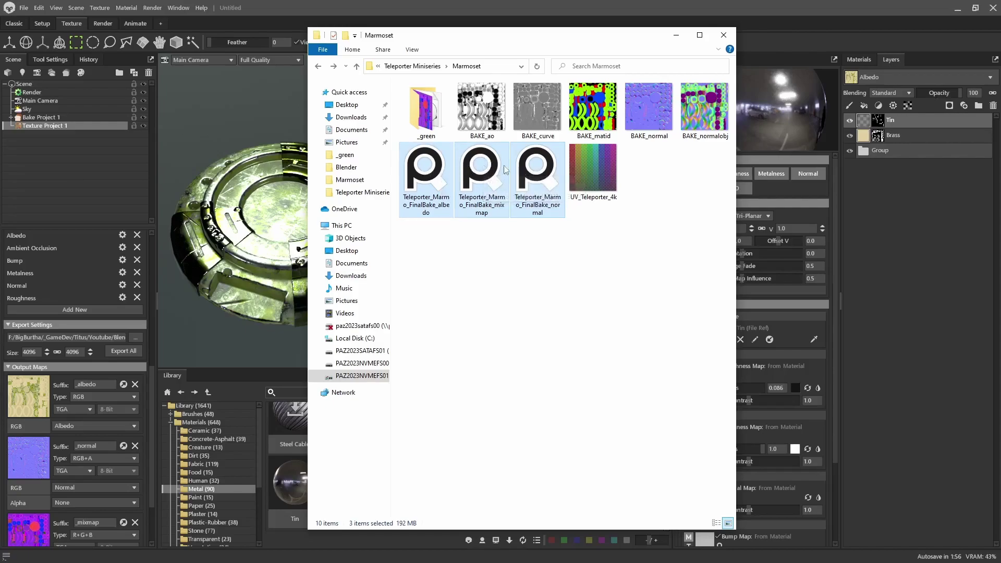
{"action": "key", "text": "Delete"}
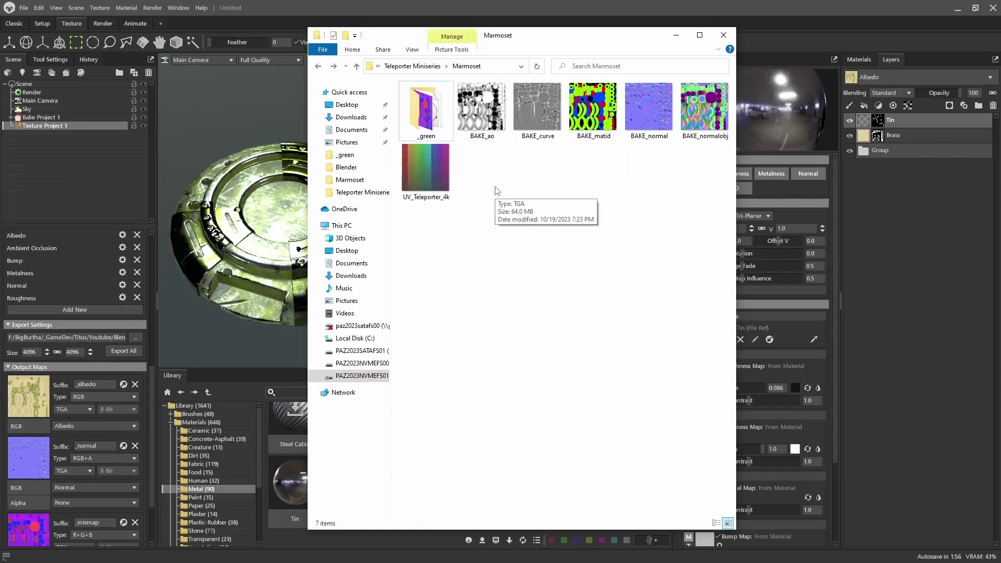
{"action": "left_click", "coordinate": [675, 39]}
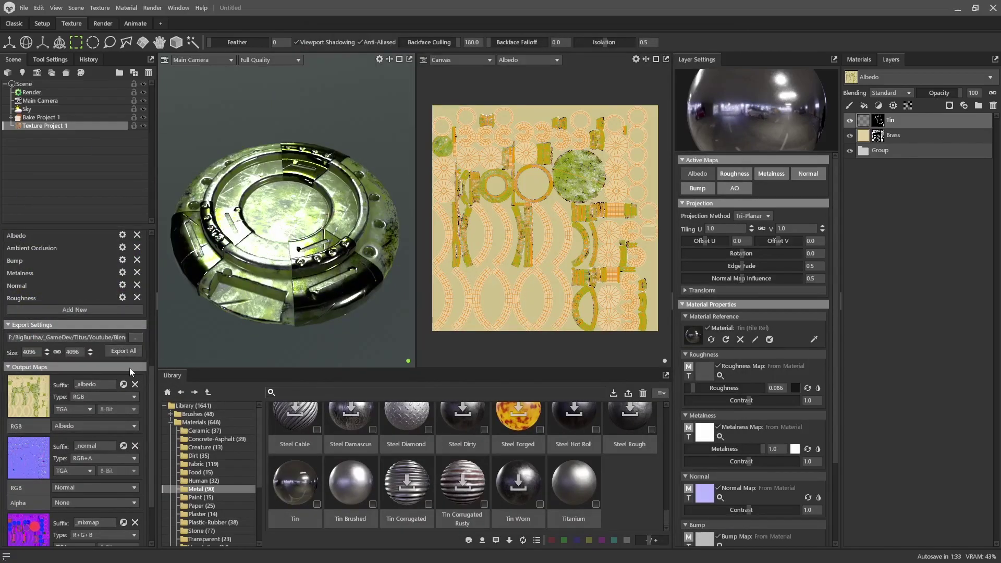
{"action": "left_click", "coordinate": [136, 338]}
{"action": "left_click", "coordinate": [313, 306]}
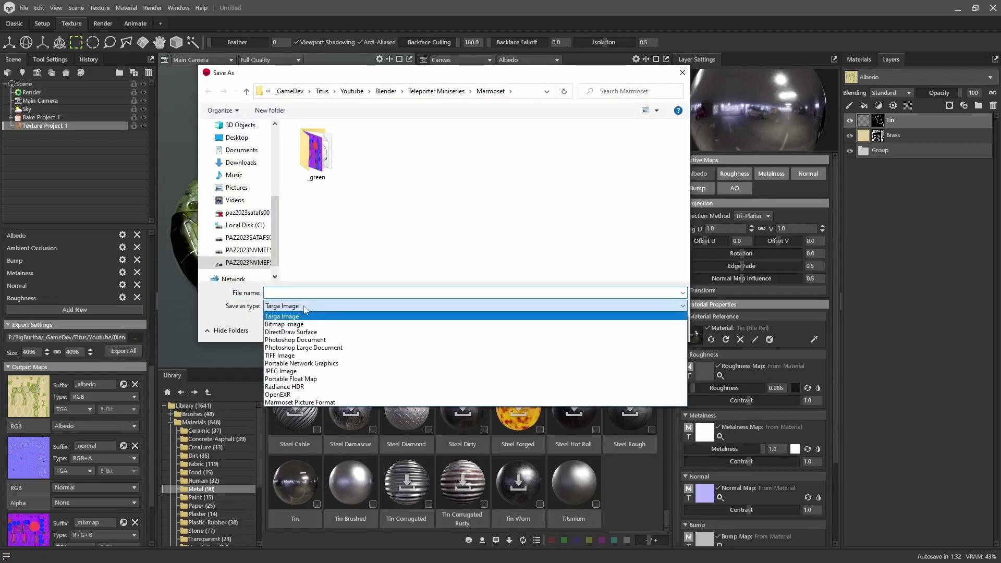
{"action": "left_click", "coordinate": [301, 363]}
{"action": "left_click", "coordinate": [374, 293]}
{"action": "left_click", "coordinate": [658, 329]}
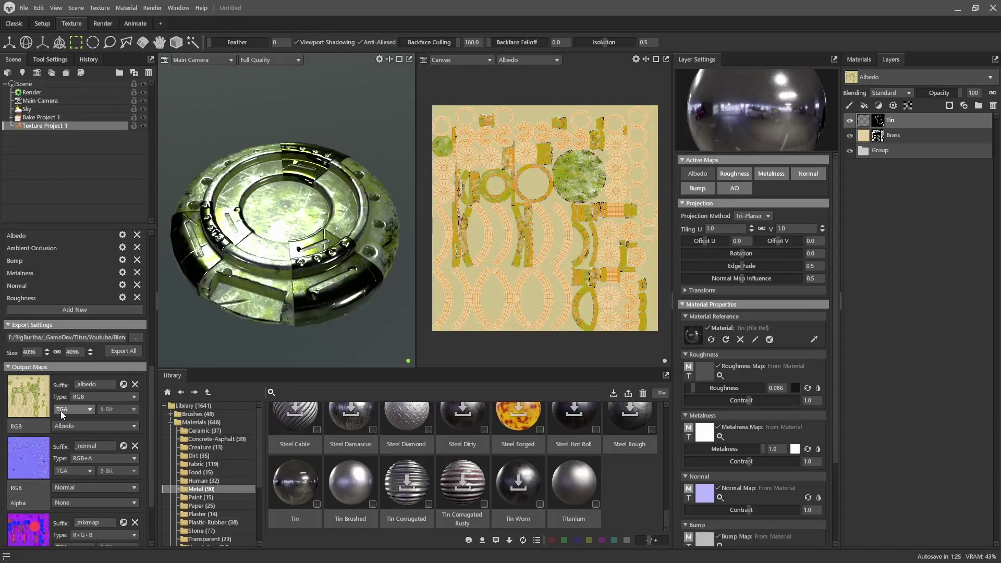
Step: Switch the albedo, normal and mixmap output maps to PNG format and export all maps to the Marmoset folder
{"action": "scroll", "coordinate": [68, 415], "scroll_direction": "down", "scroll_amount": 2}
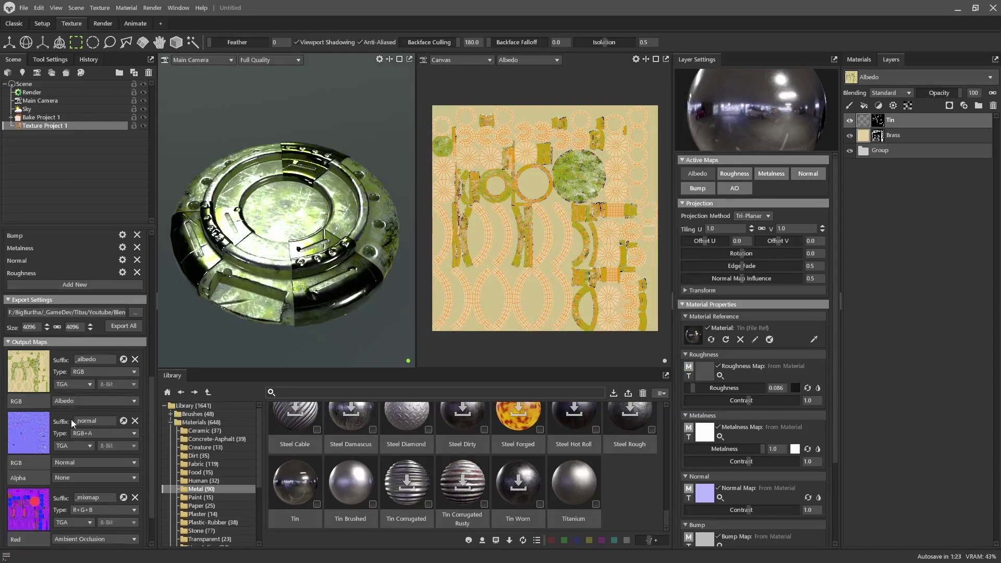
{"action": "left_click", "coordinate": [74, 361]}
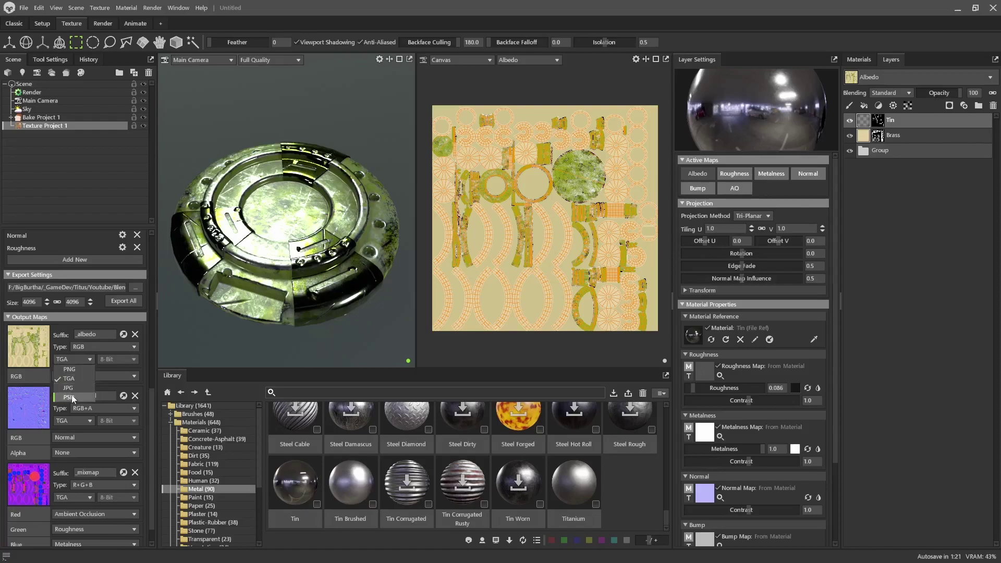
{"action": "left_click", "coordinate": [72, 368]}
{"action": "left_click", "coordinate": [68, 420]}
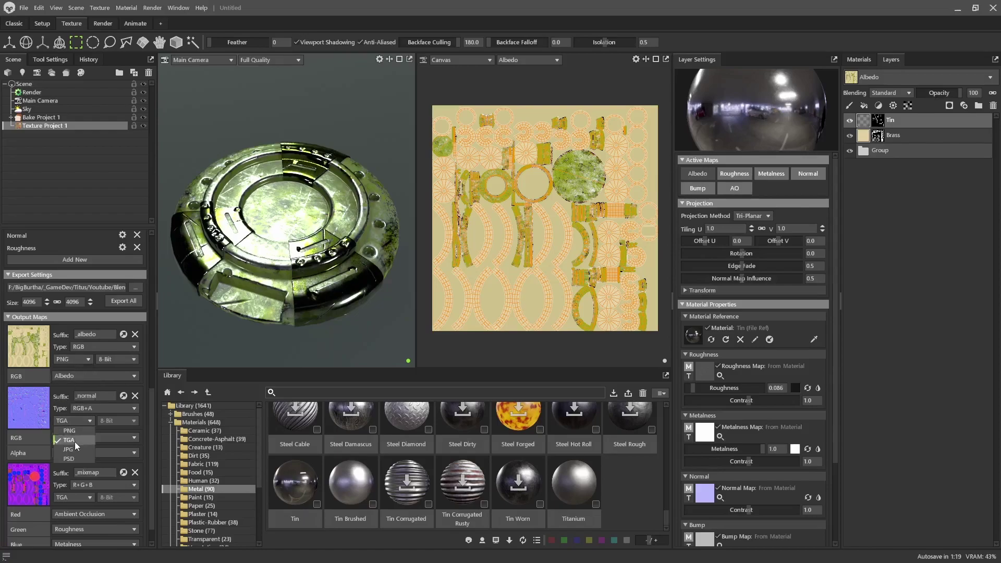
{"action": "left_click", "coordinate": [71, 431]}
{"action": "scroll", "coordinate": [82, 463], "scroll_direction": "down", "scroll_amount": 1}
{"action": "left_click", "coordinate": [72, 474]}
{"action": "left_click", "coordinate": [72, 484]}
{"action": "scroll", "coordinate": [103, 459], "scroll_direction": "up", "scroll_amount": 3}
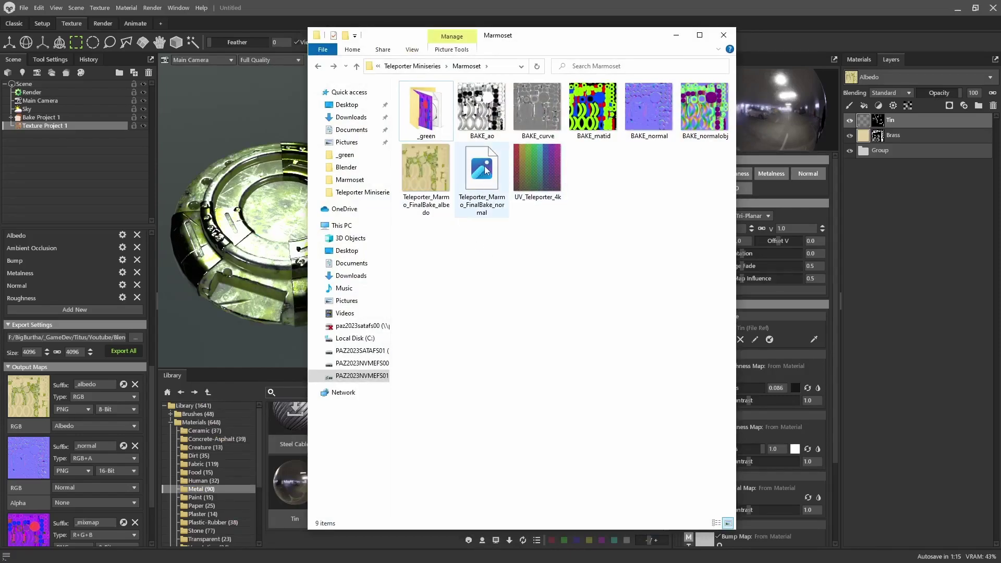
Step: Review the exported albedo, mixmap and normal PNG files and the BAKE maps in the Marmoset folder in File Explorer
{"action": "left_click", "coordinate": [314, 92]}
{"action": "left_click", "coordinate": [314, 126]}
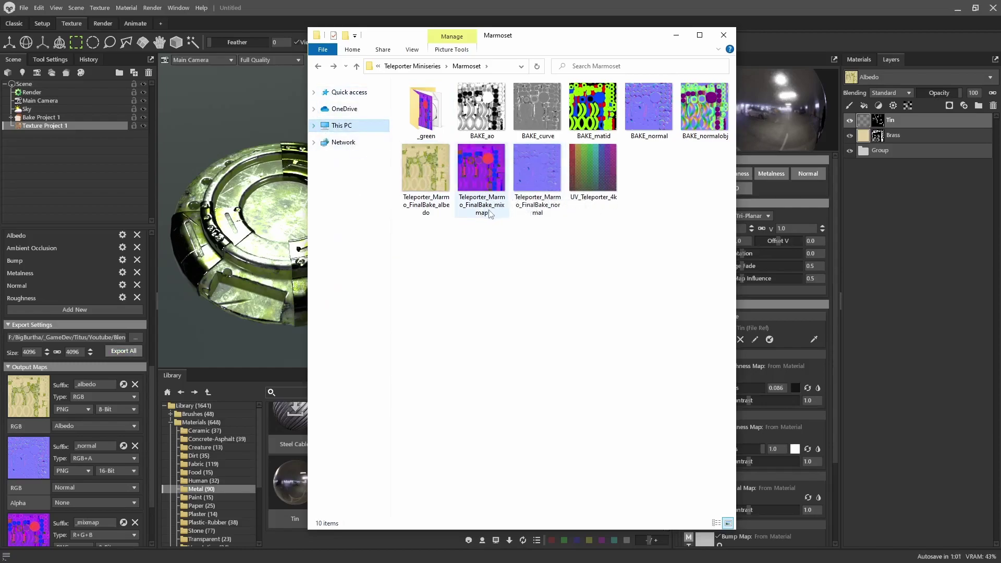
{"action": "left_click", "coordinate": [429, 171]}
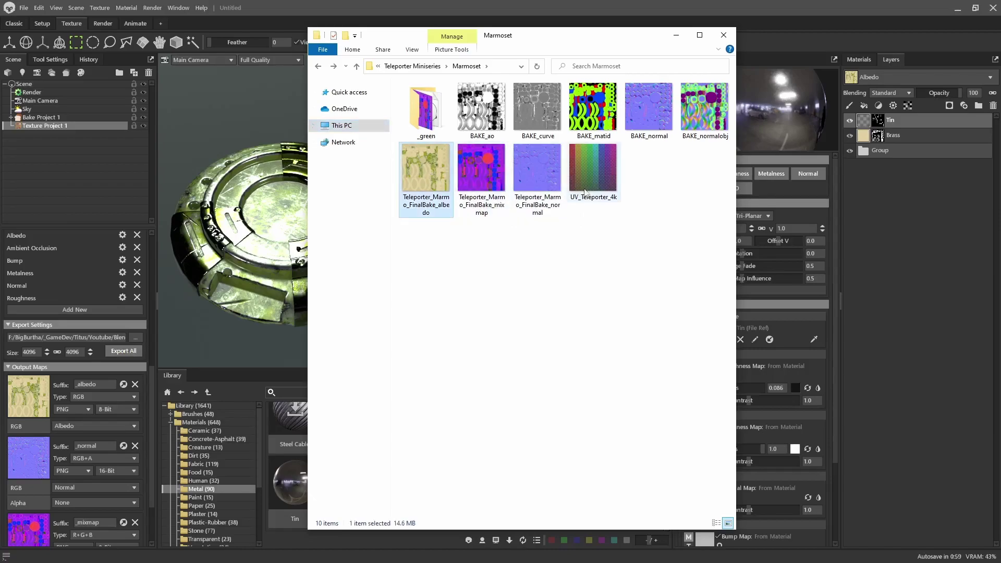
{"action": "left_click", "coordinate": [543, 177]}
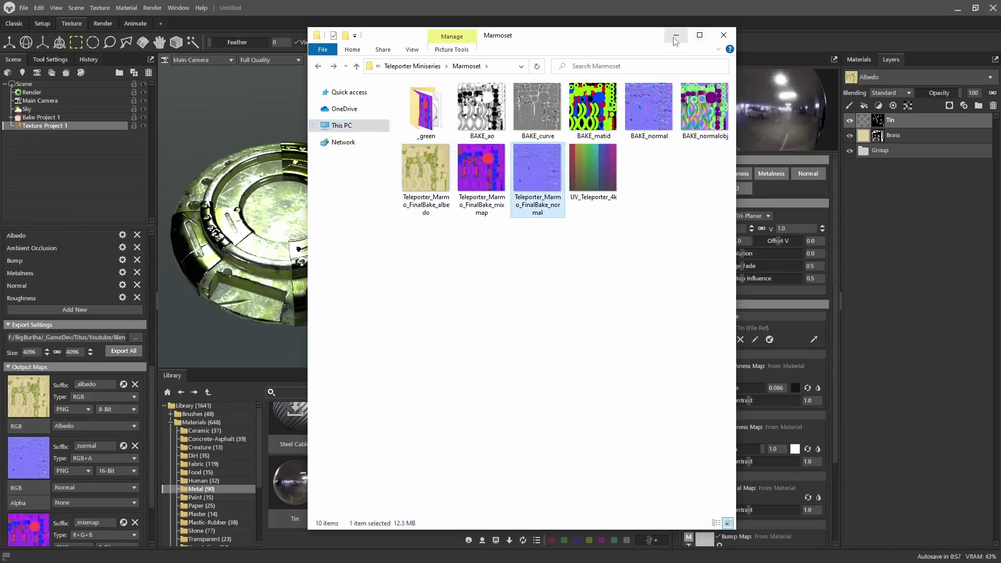
{"action": "left_click", "coordinate": [426, 168]}
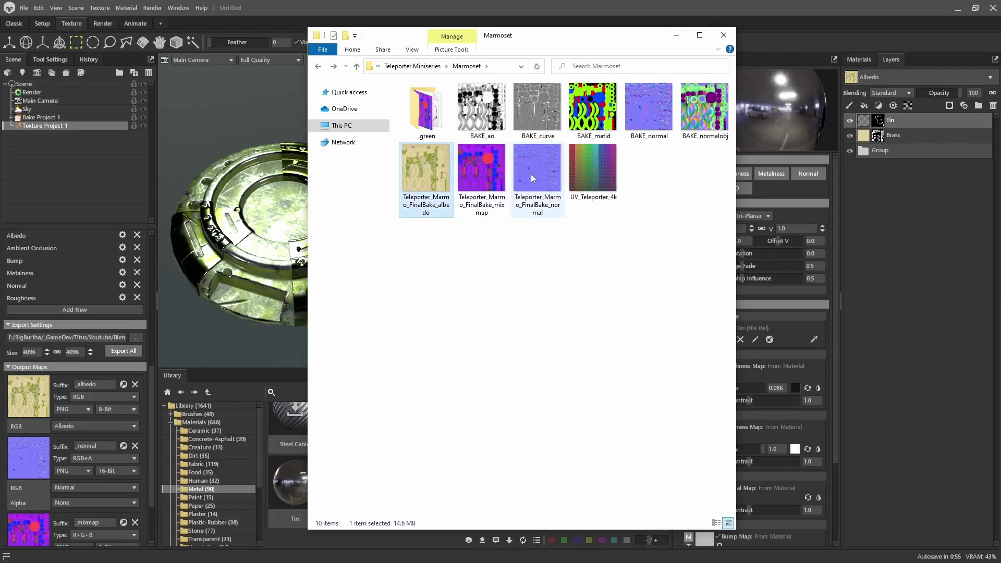
{"action": "left_click", "coordinate": [545, 167], "text": "shift"}
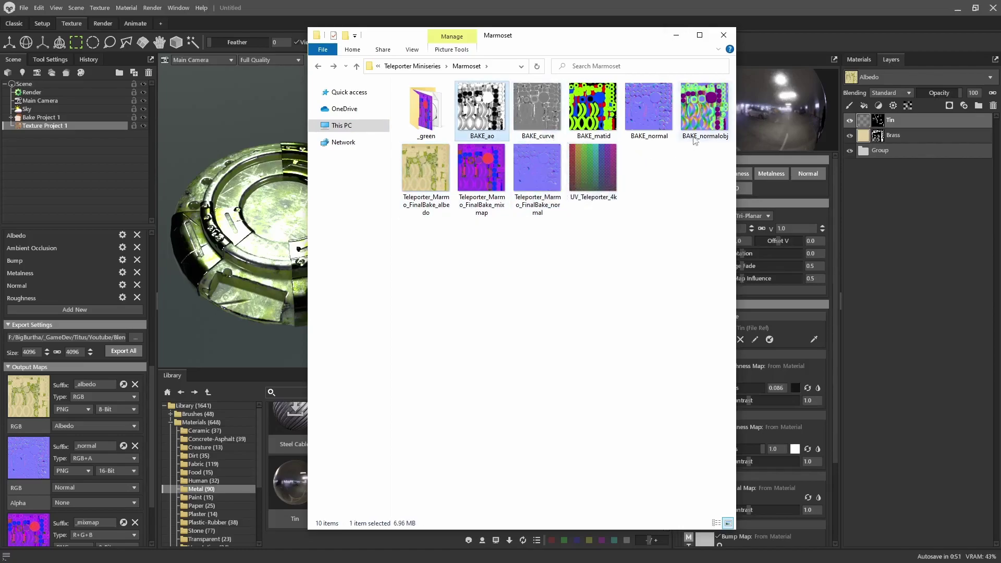
{"action": "left_click", "coordinate": [703, 116], "text": "shift"}
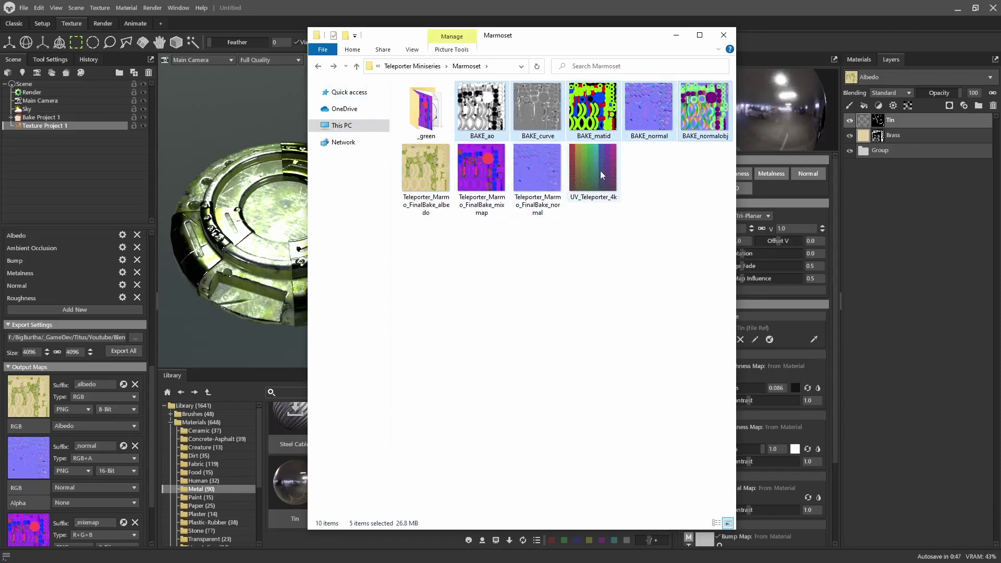
{"action": "left_click", "coordinate": [677, 35]}
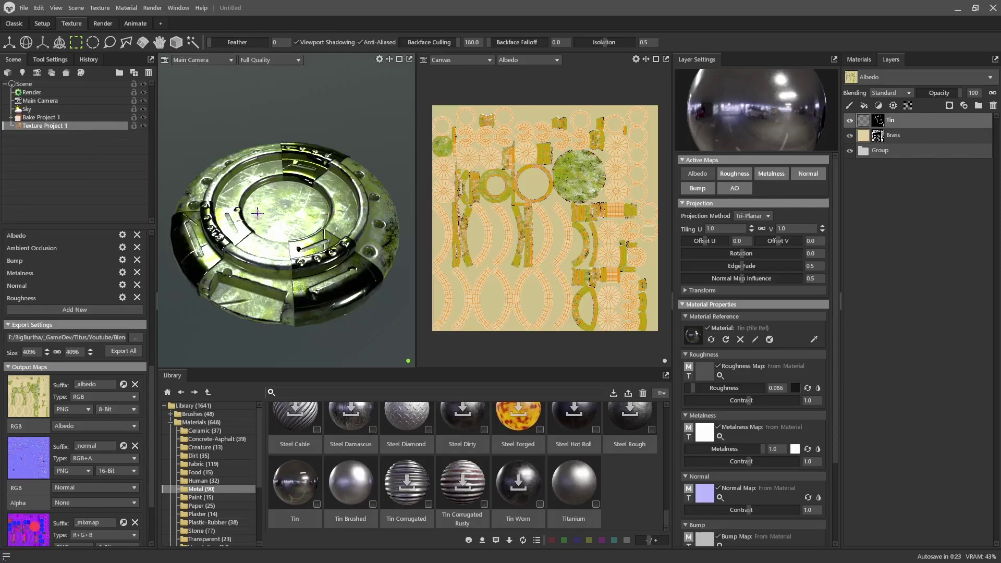
Step: Delete the High groups of accent, base and rivets from Bake Project 1, leaving only the Low meshes
{"action": "left_click", "coordinate": [48, 119]}
{"action": "left_click", "coordinate": [11, 118]}
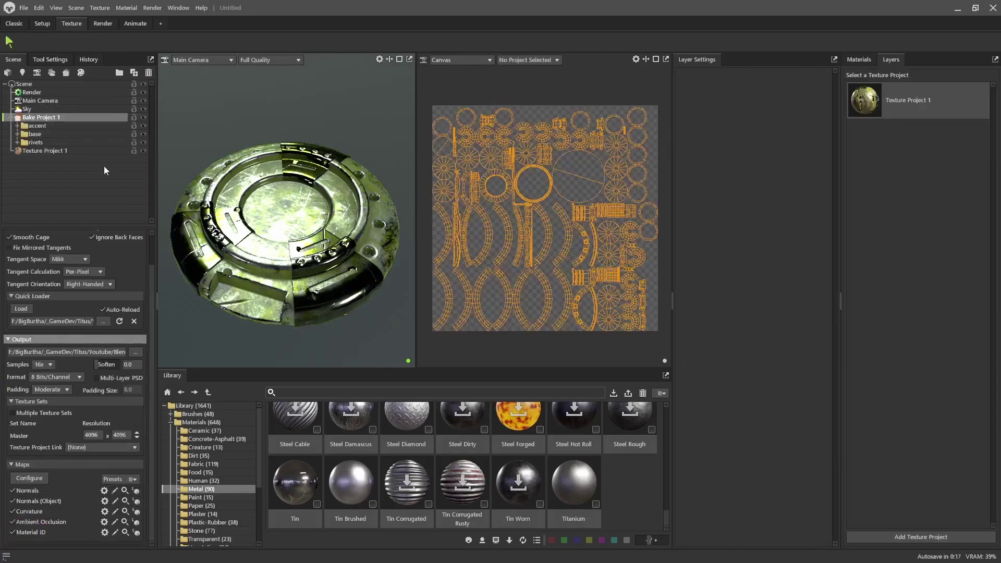
{"action": "left_click", "coordinate": [17, 126]}
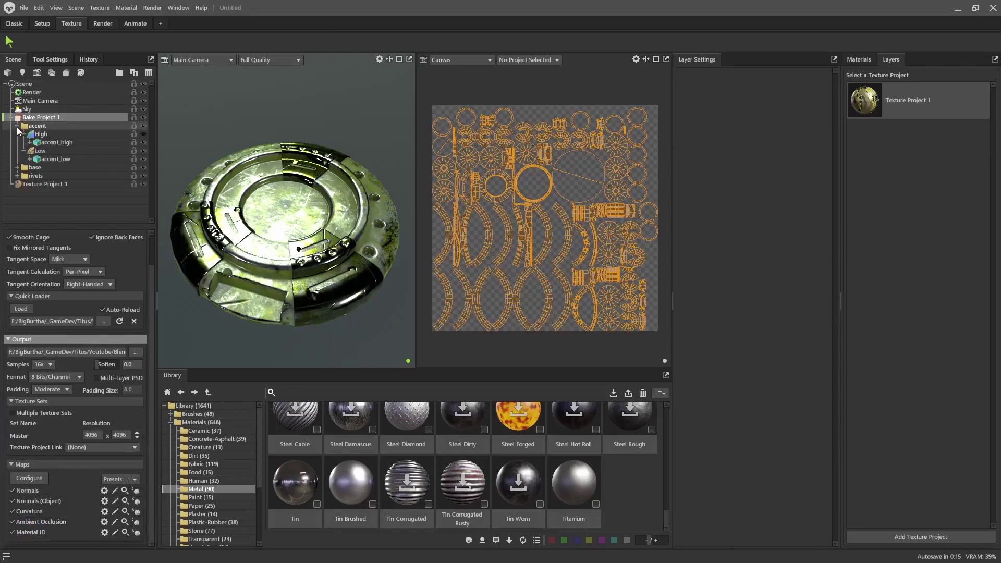
{"action": "left_click", "coordinate": [18, 168]}
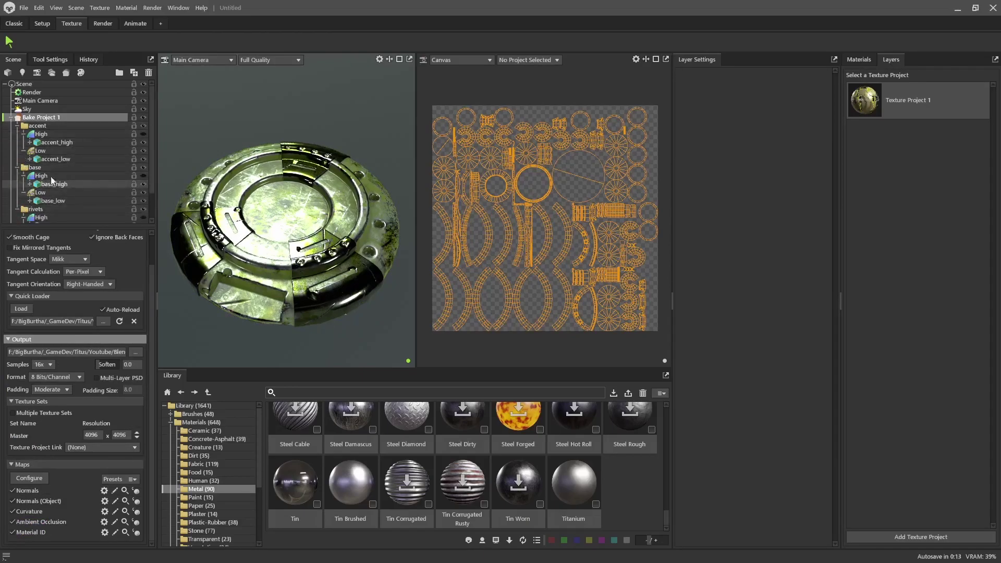
{"action": "scroll", "coordinate": [57, 194], "scroll_direction": "down", "scroll_amount": 3}
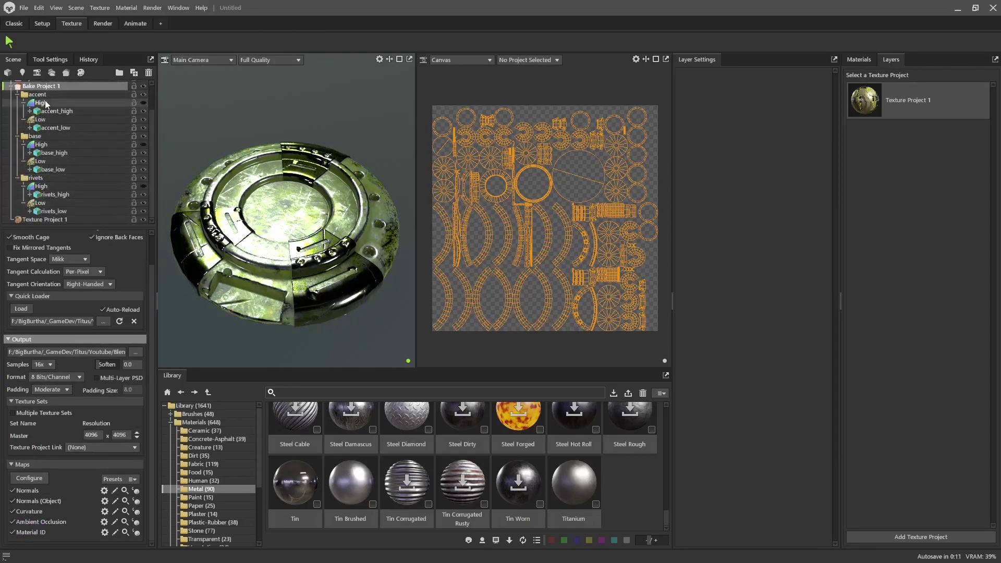
{"action": "left_click", "coordinate": [14, 23]}
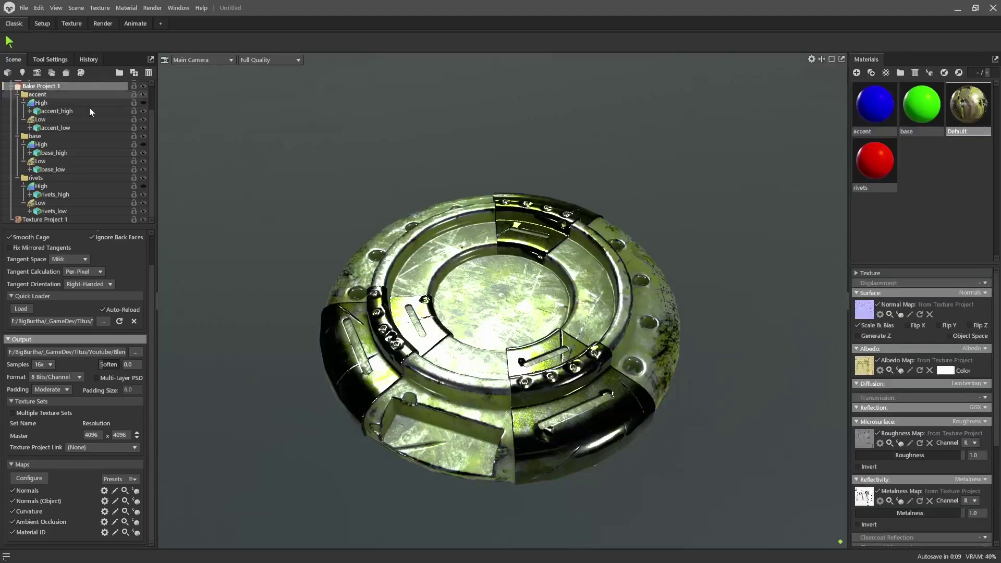
{"action": "left_click", "coordinate": [41, 102]}
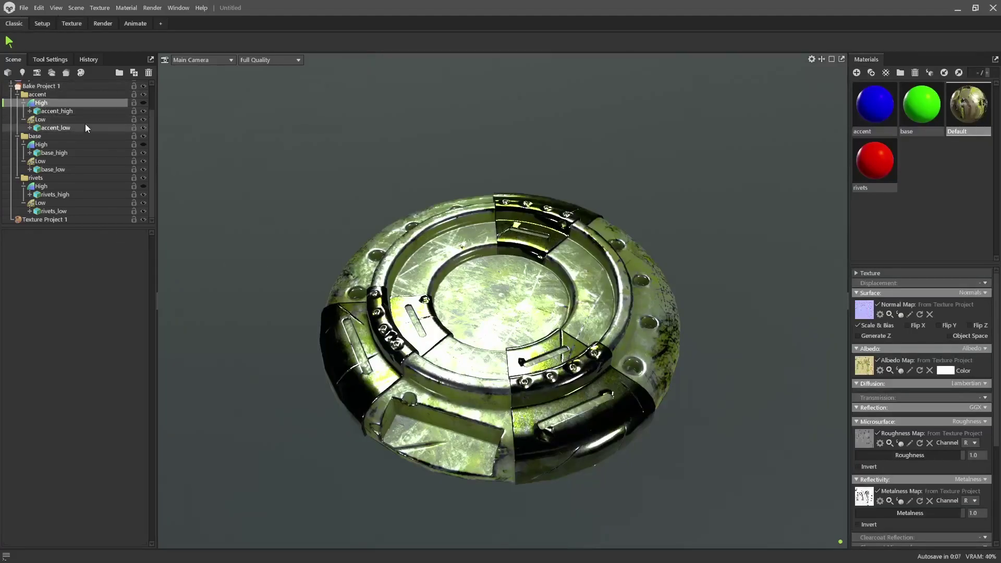
{"action": "key", "text": "Delete"}
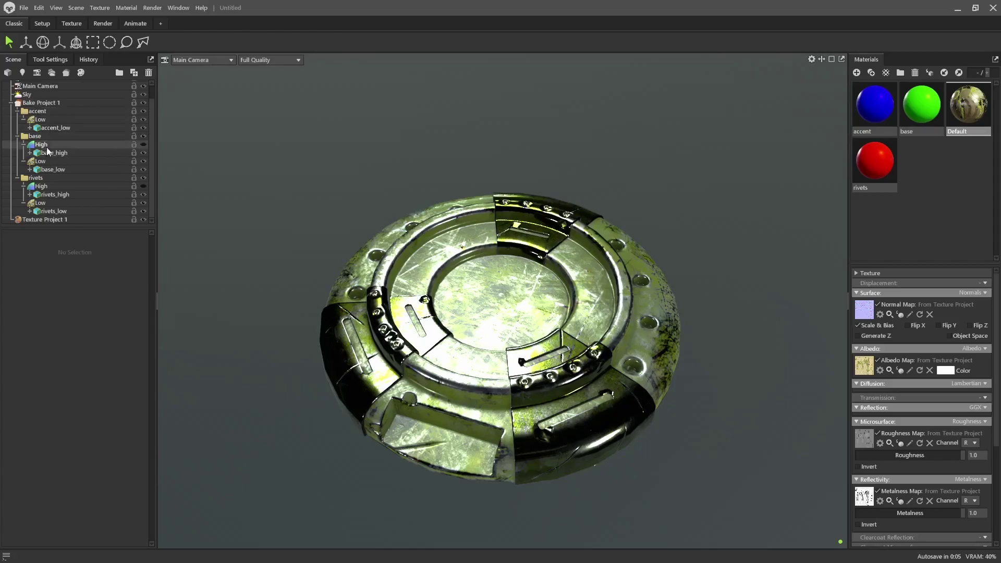
{"action": "left_click", "coordinate": [78, 145]}
{"action": "key", "text": "Delete"}
{"action": "left_click", "coordinate": [79, 185]}
{"action": "key", "text": "Delete"}
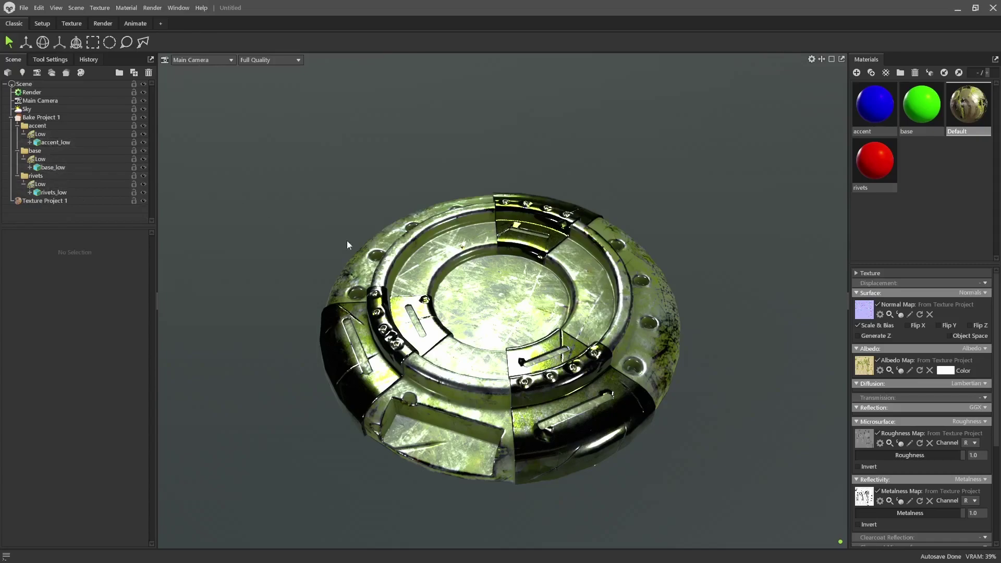
Step: Inspect the remaining low-poly meshes in Wireframe mode, then return the viewport to Full Quality
{"action": "left_click", "coordinate": [203, 60]}
{"action": "left_click", "coordinate": [267, 60]}
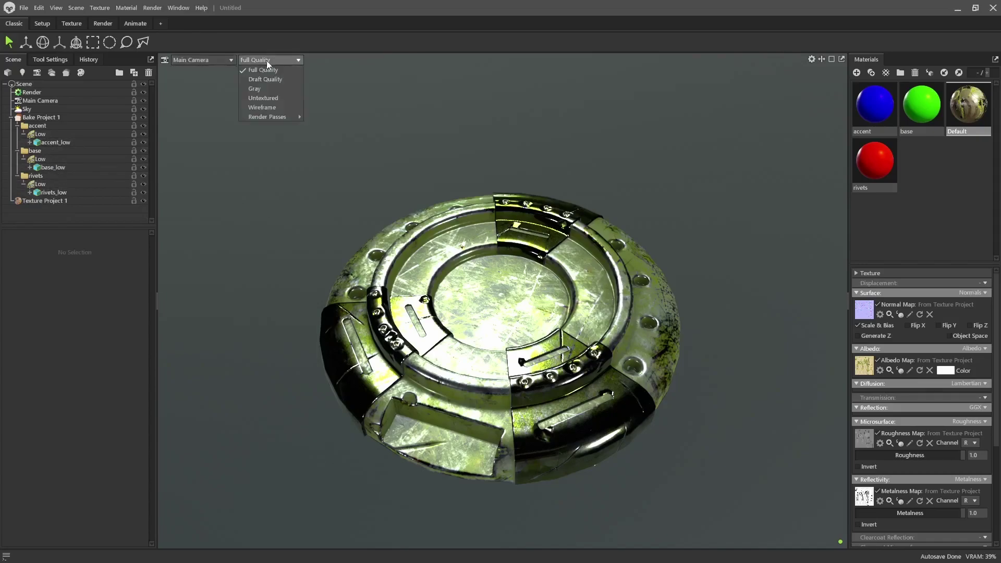
{"action": "left_click", "coordinate": [263, 108]}
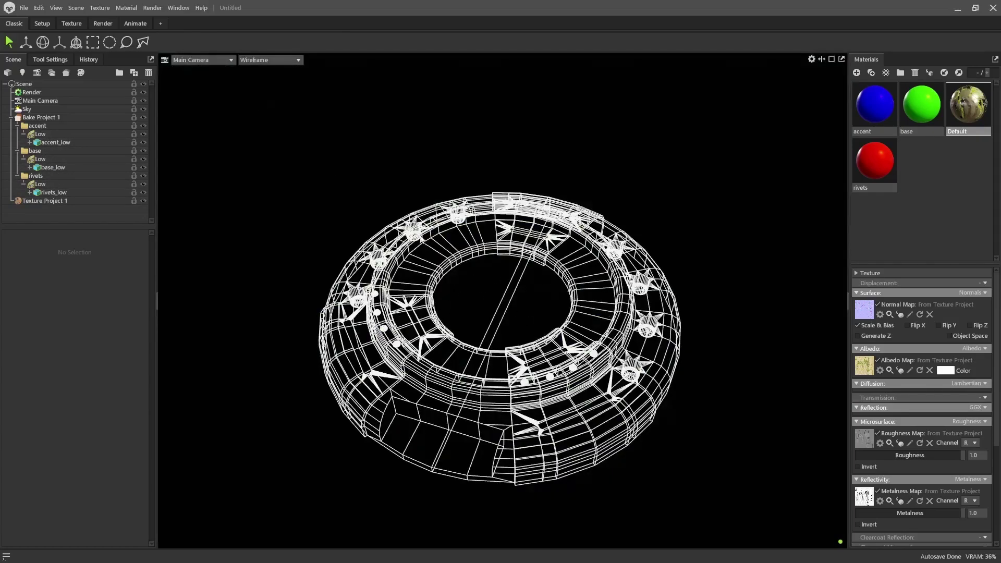
{"action": "left_click", "coordinate": [271, 60]}
{"action": "left_click", "coordinate": [275, 72]}
{"action": "left_click_drag", "start_coordinate": [510, 324], "coordinate": [526, 308]}
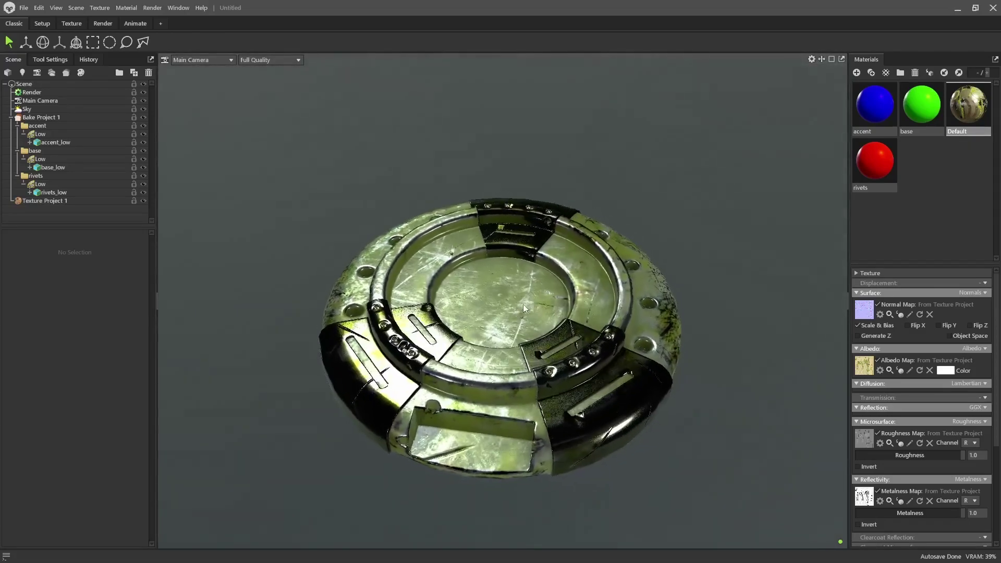
Step: Export the scene without lights as an FBX file named Teleporter_UE in the Marmoset folder
{"action": "left_click", "coordinate": [23, 8]}
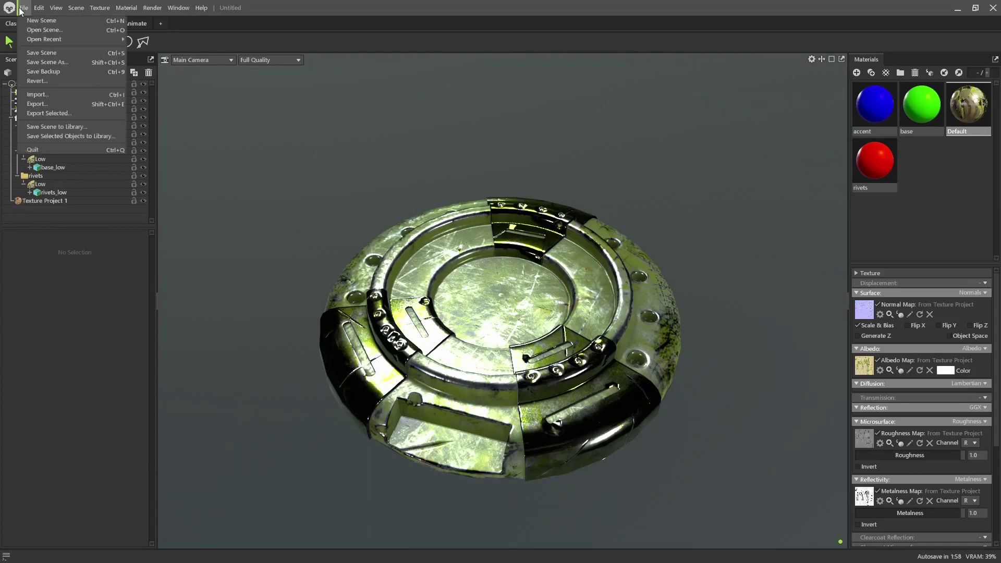
{"action": "left_click", "coordinate": [37, 103]}
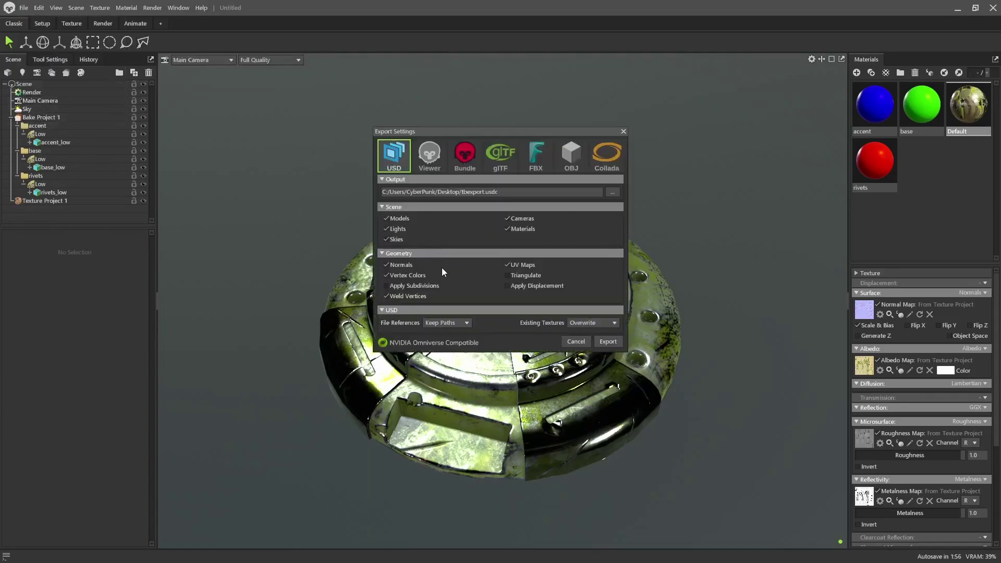
{"action": "left_click", "coordinate": [536, 156]}
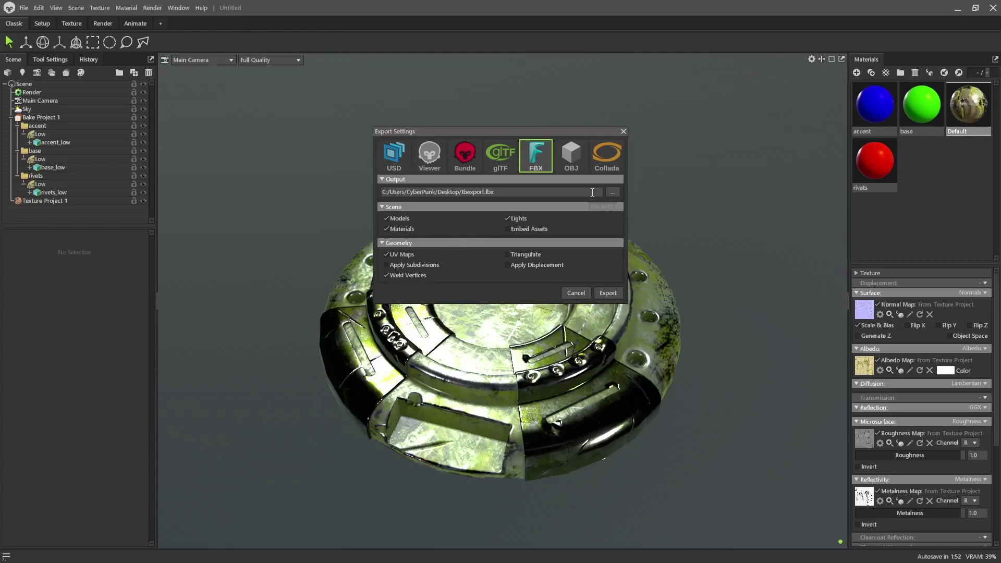
{"action": "left_click", "coordinate": [613, 193]}
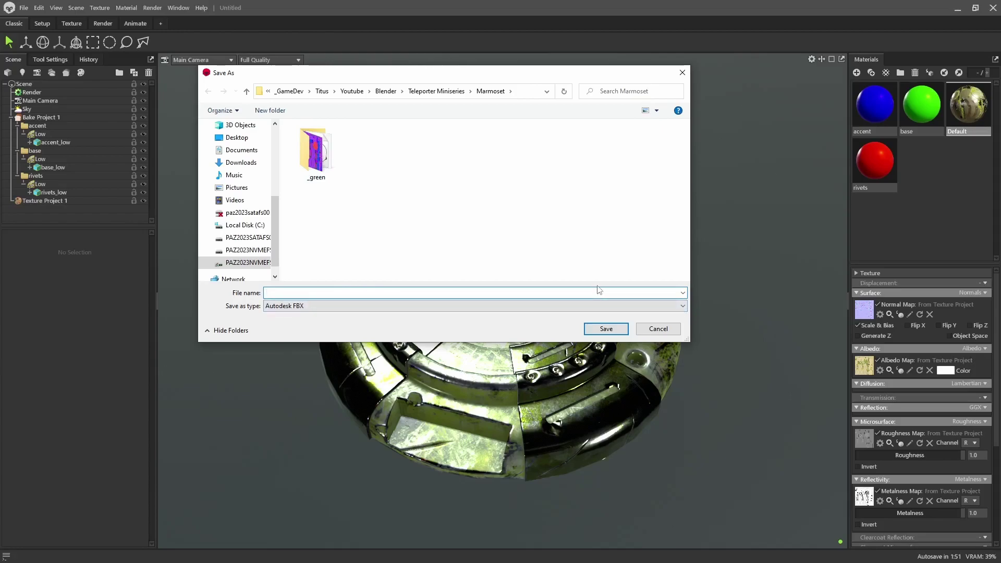
{"action": "type", "text": "Teleporter_"}
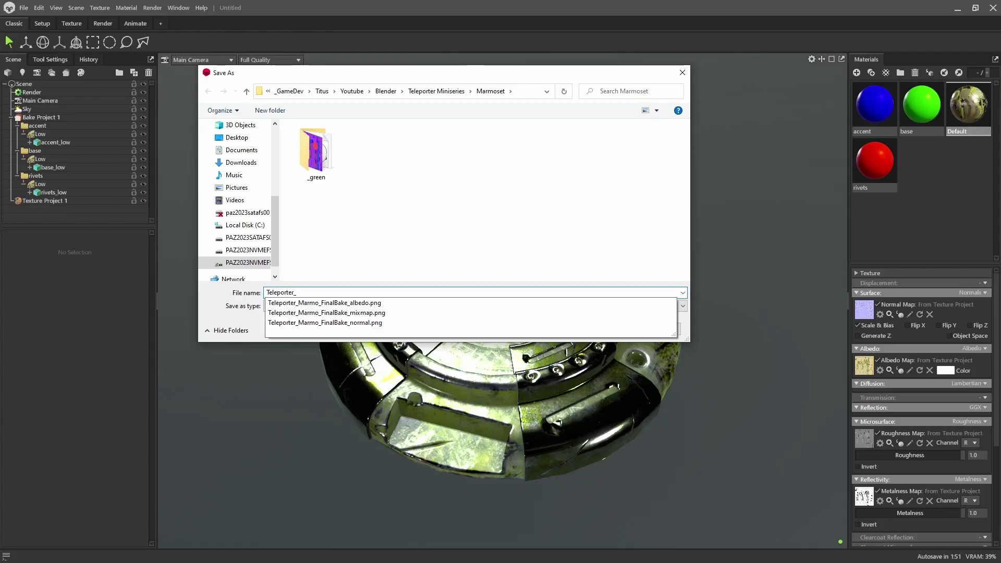
{"action": "type", "text": "UE"}
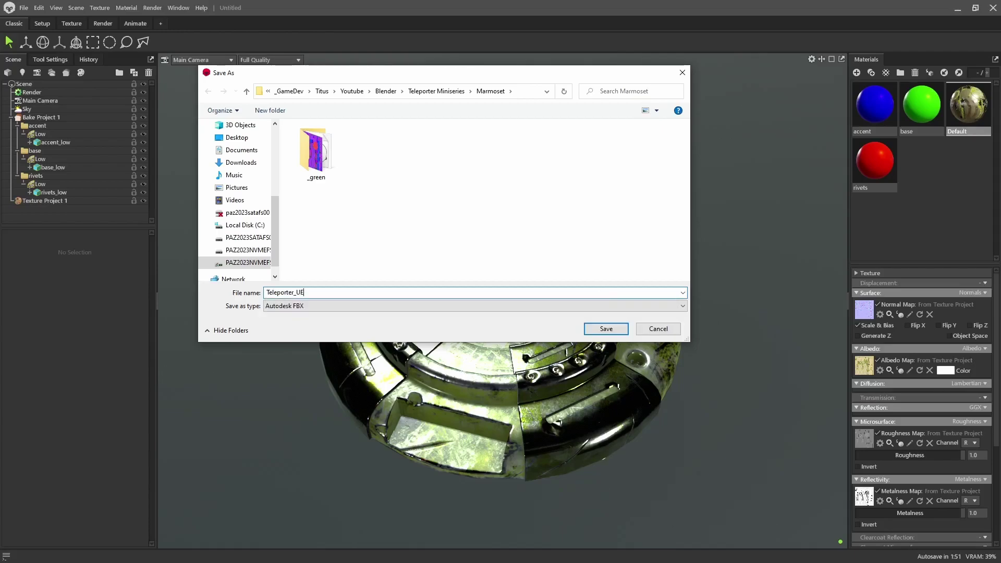
{"action": "left_click", "coordinate": [610, 330]}
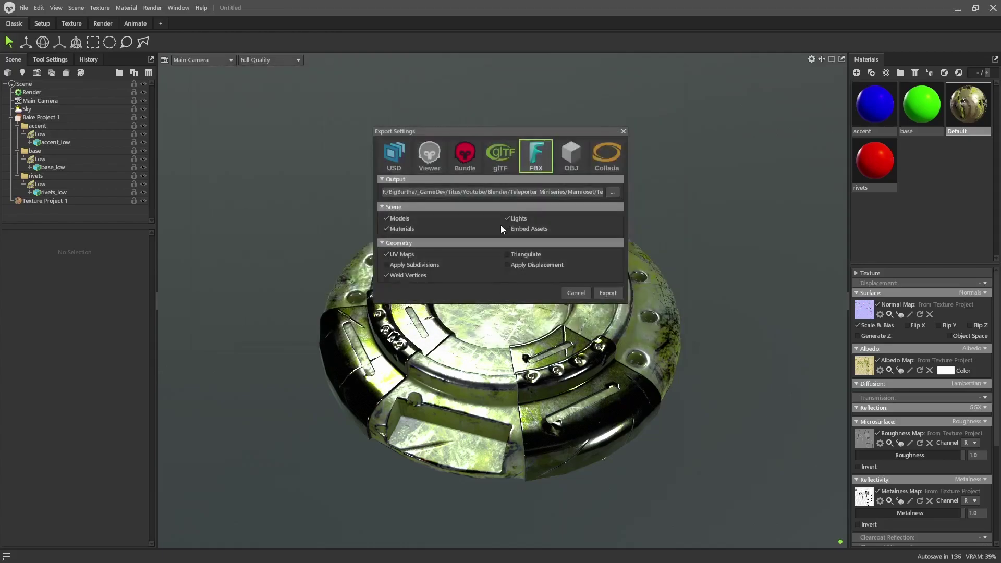
{"action": "left_click", "coordinate": [508, 219]}
{"action": "left_click", "coordinate": [608, 293]}
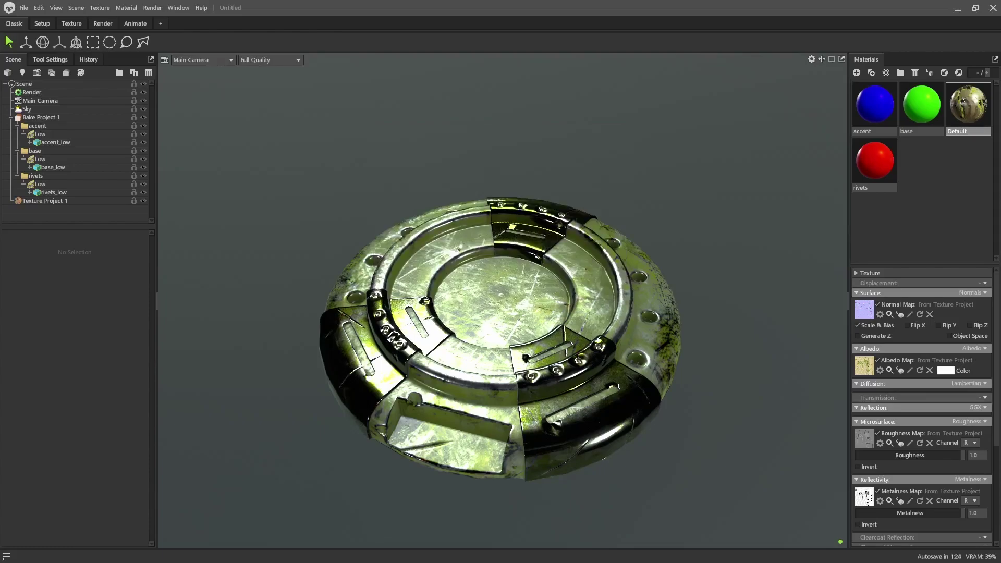
Step: Check the exported Teleporter_UE file in File Explorer's Marmoset folder, then view the teleporter from another angle in Marmoset Toolbag
{"action": "key", "text": "alt+Tab"}
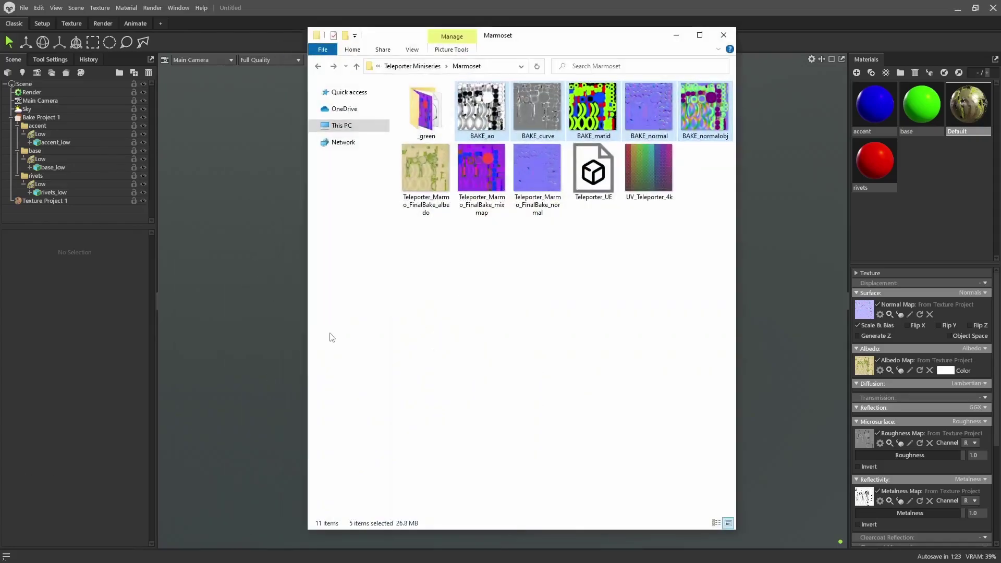
{"action": "left_click", "coordinate": [594, 172]}
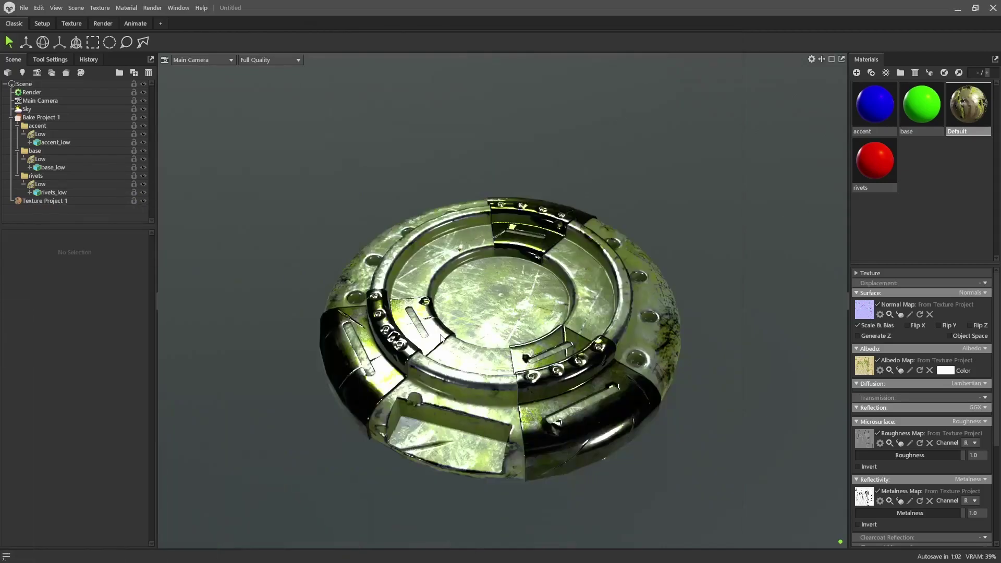
{"action": "left_click_drag", "start_coordinate": [488, 370], "coordinate": [438, 309]}
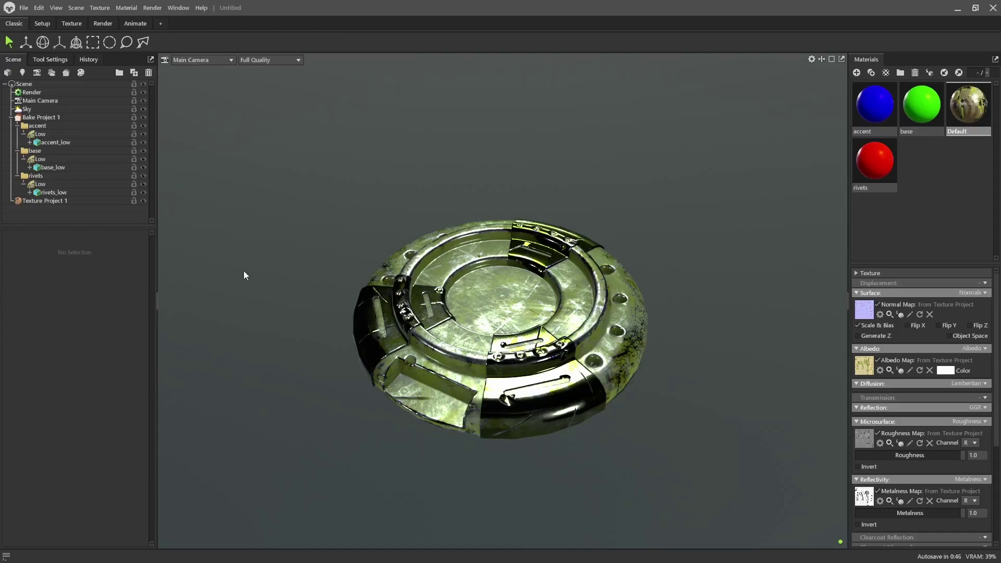
Step: Turn on Use Ray Tracing in the scene's Render settings and check the teleporter's lighting
{"action": "left_click", "coordinate": [11, 118]}
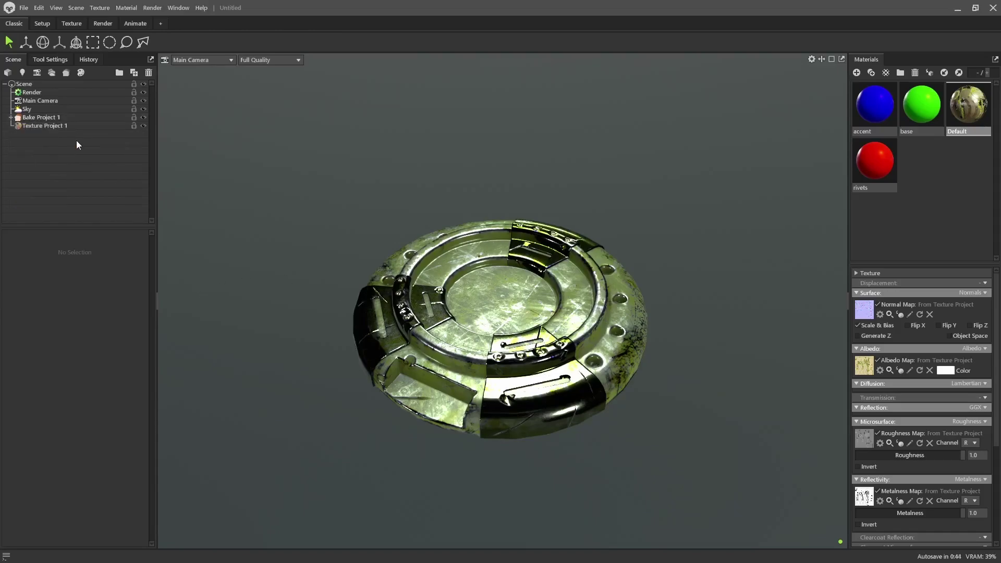
{"action": "left_click", "coordinate": [32, 92]}
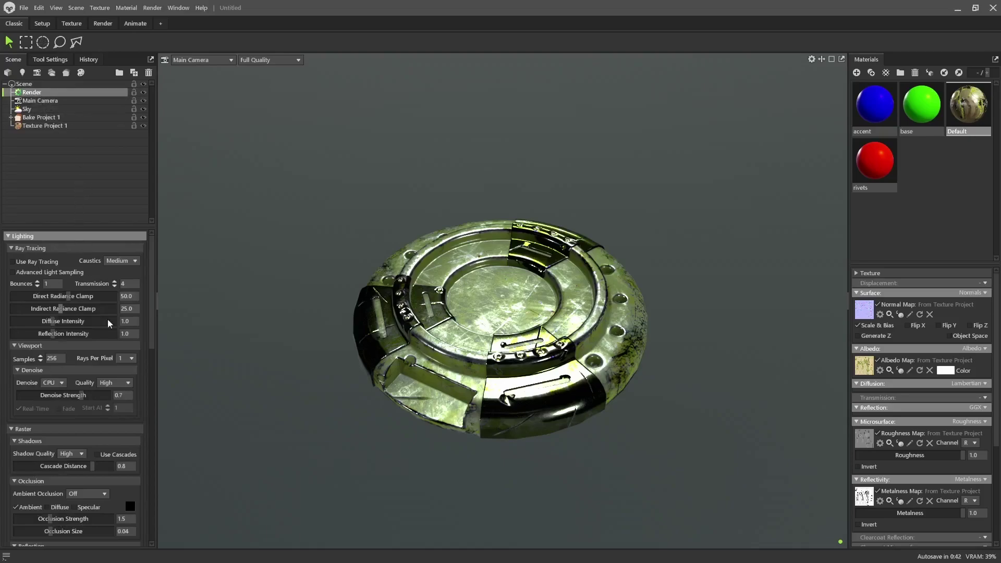
{"action": "left_click", "coordinate": [13, 262]}
{"action": "mouse_move", "coordinate": [402, 337]}
{"action": "left_mouse_down", "text": "shift"}
{"action": "mouse_move", "coordinate": [454, 338]}
{"action": "mouse_move", "coordinate": [365, 337]}
{"action": "mouse_move", "coordinate": [413, 340]}
{"action": "left_mouse_up", "text": "shift"}
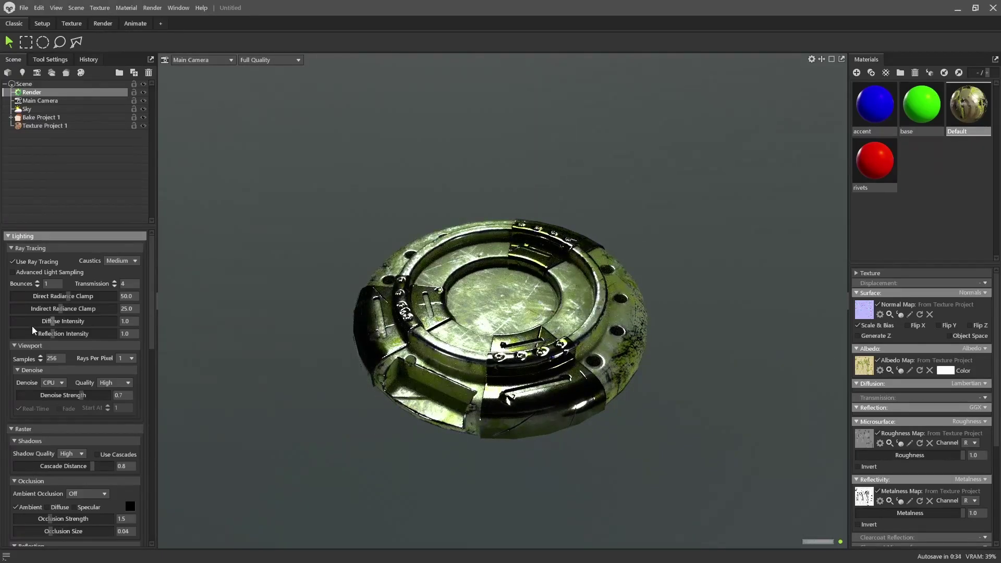
Step: Set the ray tracing viewport's Denoise to GPU and look over the image output settings
{"action": "scroll", "coordinate": [86, 377], "scroll_direction": "down", "scroll_amount": 10}
{"action": "scroll", "coordinate": [86, 377], "scroll_direction": "up", "scroll_amount": 5}
{"action": "scroll", "coordinate": [62, 355], "scroll_direction": "up", "scroll_amount": 2}
{"action": "left_click", "coordinate": [59, 384]}
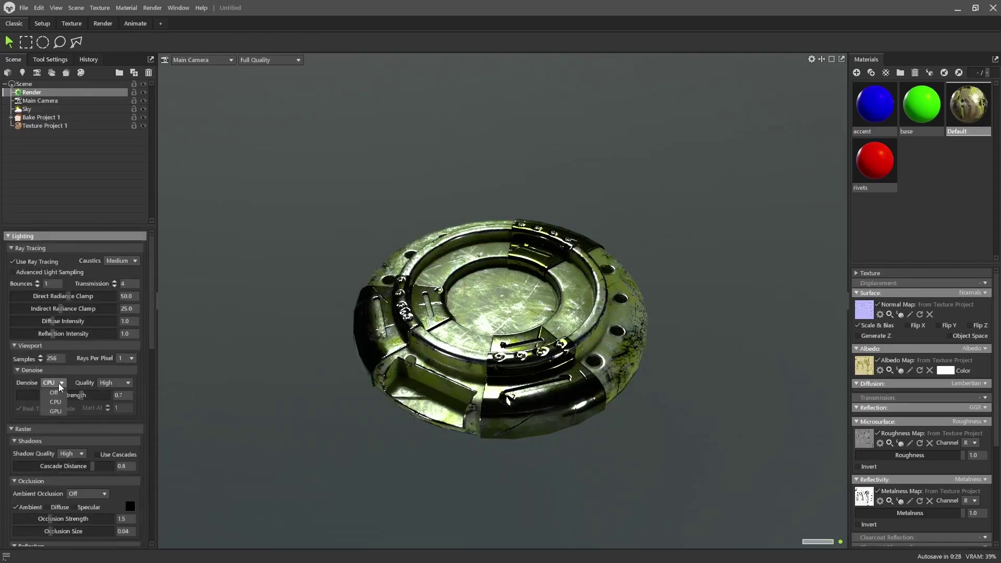
{"action": "left_click", "coordinate": [56, 411]}
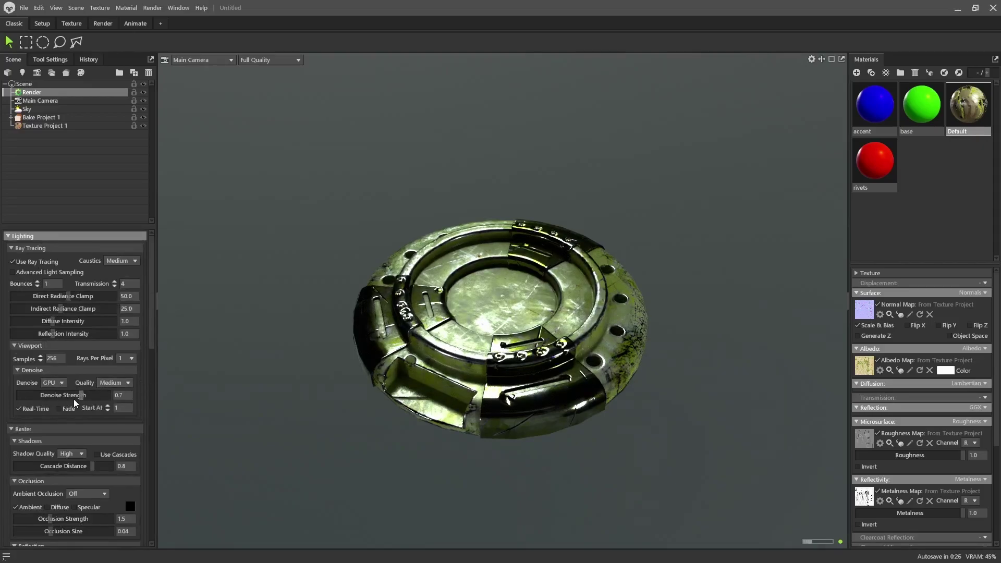
{"action": "scroll", "coordinate": [83, 412], "scroll_direction": "down", "scroll_amount": 2}
{"action": "scroll", "coordinate": [84, 414], "scroll_direction": "down", "scroll_amount": 2}
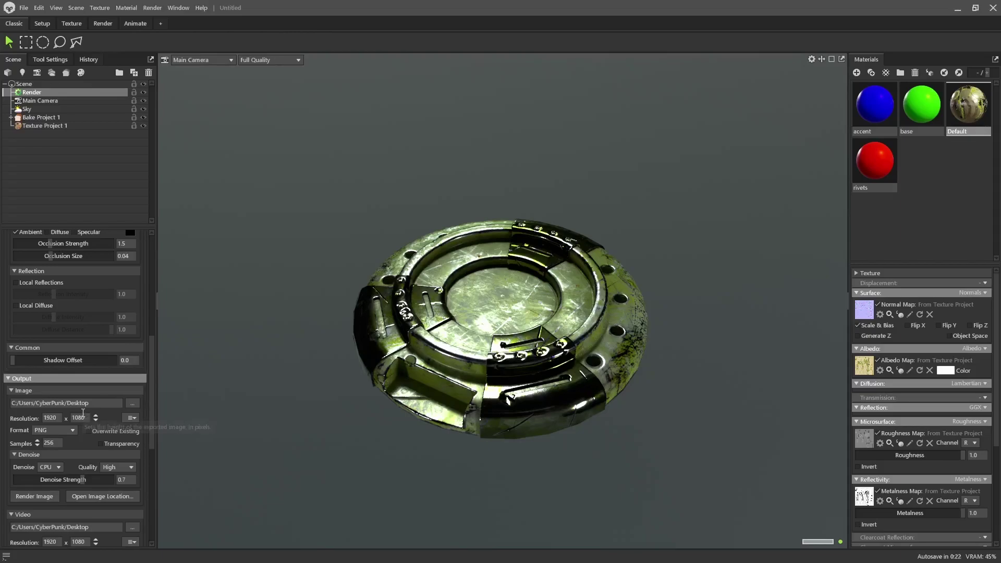
{"action": "scroll", "coordinate": [95, 425], "scroll_direction": "up", "scroll_amount": 4}
Step: Try the Main Camera's Chromatic Aberration at 1.0, then reset it to 0.0
{"action": "left_click", "coordinate": [39, 100]}
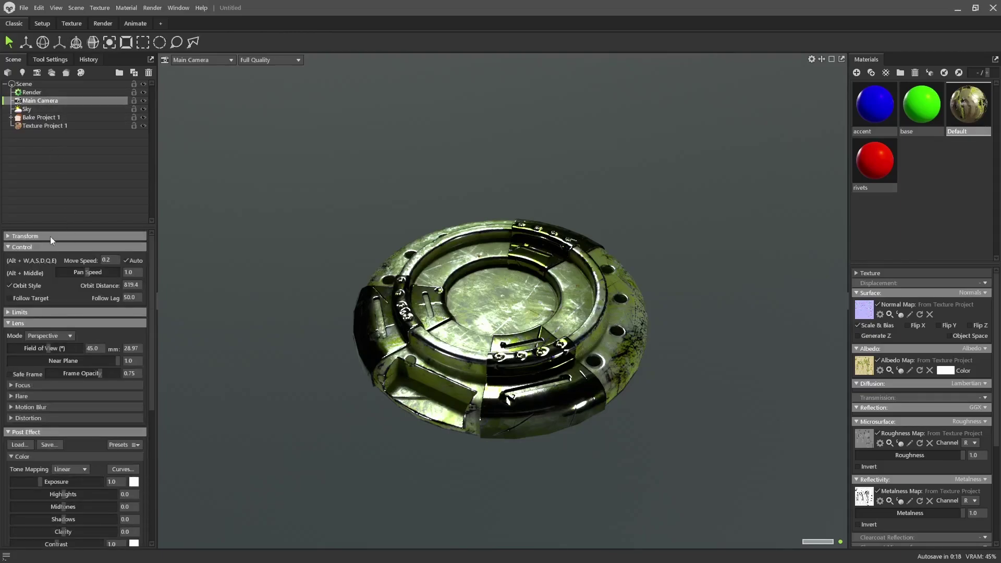
{"action": "scroll", "coordinate": [95, 386], "scroll_direction": "down", "scroll_amount": 1}
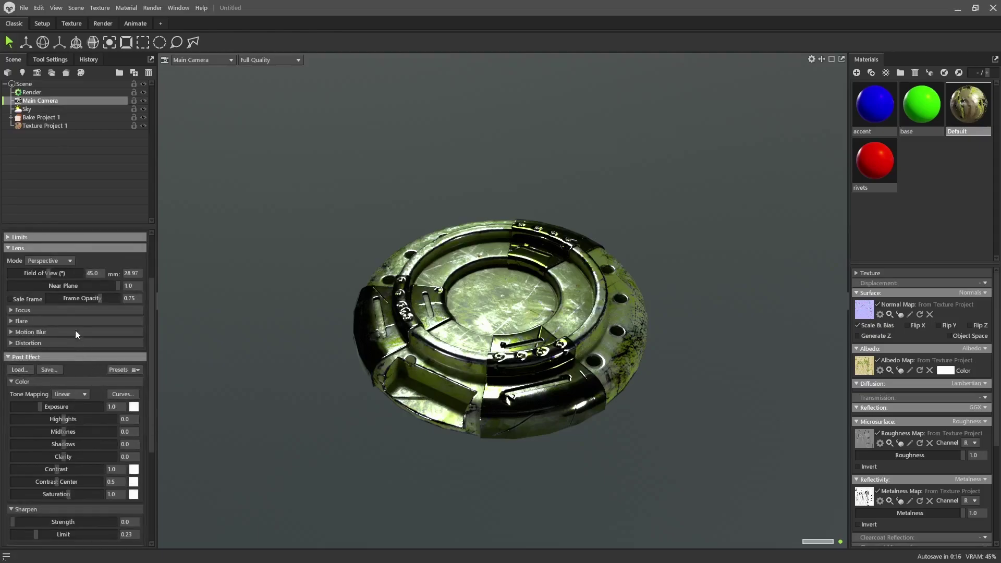
{"action": "left_click", "coordinate": [12, 343]}
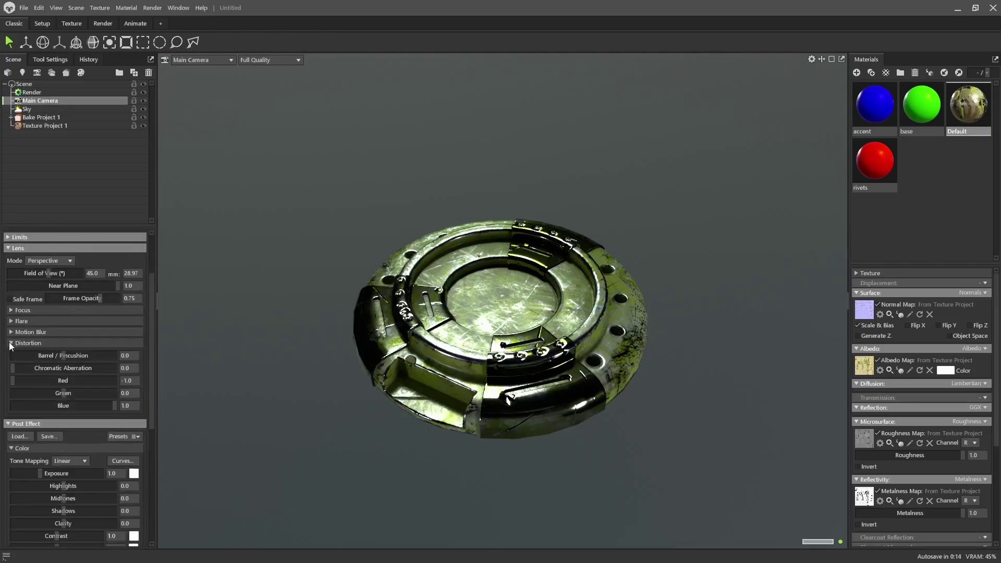
{"action": "scroll", "coordinate": [75, 381], "scroll_direction": "down", "scroll_amount": 1}
{"action": "left_click_drag", "start_coordinate": [14, 343], "coordinate": [116, 343]}
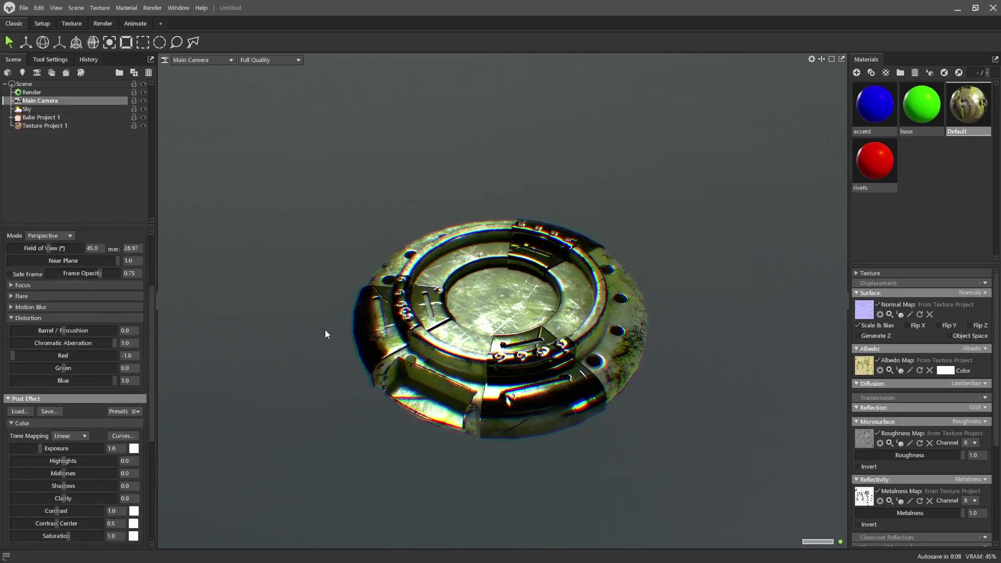
{"action": "left_click_drag", "start_coordinate": [114, 343], "coordinate": [11, 345]}
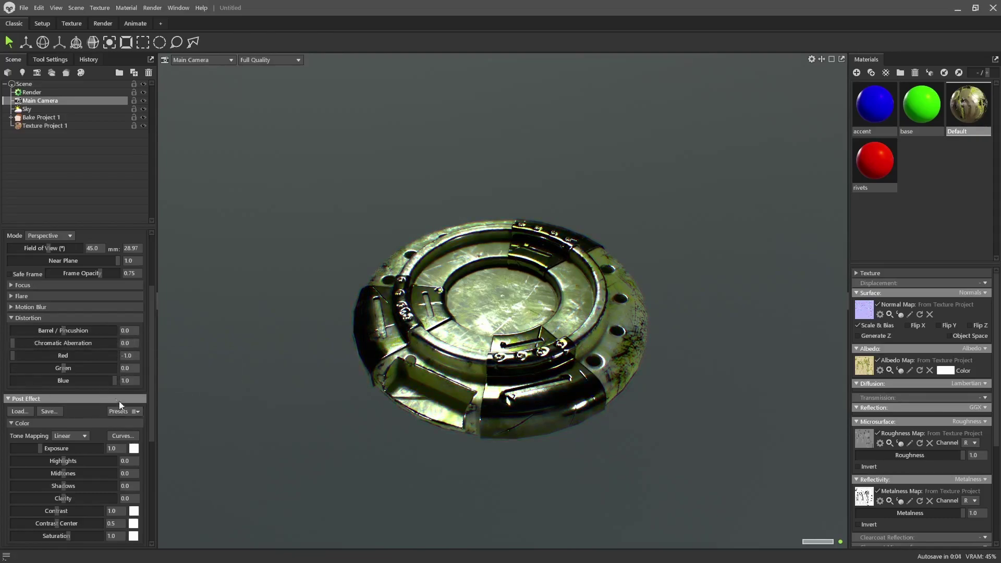
Step: Raise the Main Camera's Sharpen Strength to about 1 in its post effects
{"action": "scroll", "coordinate": [108, 450], "scroll_direction": "down", "scroll_amount": 3}
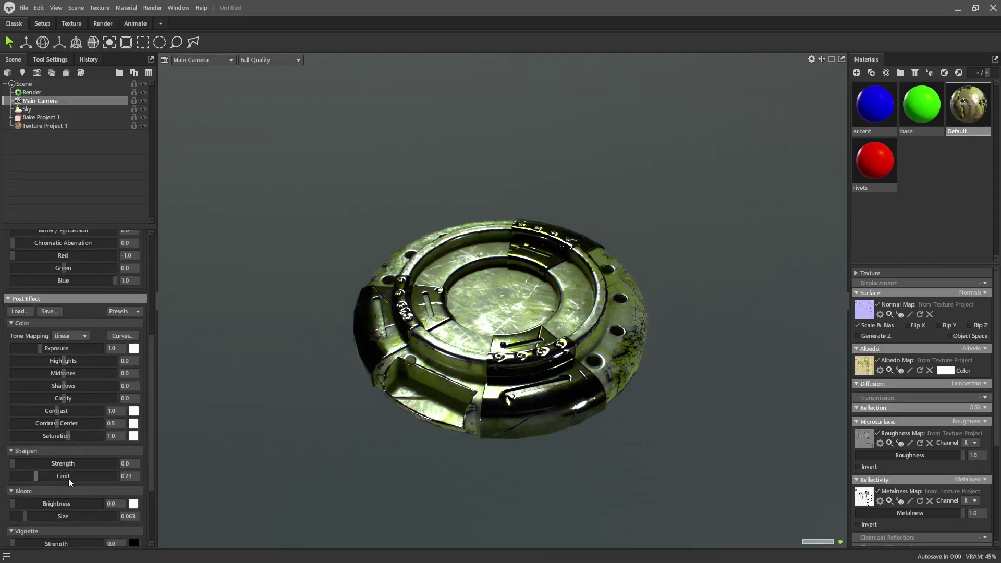
{"action": "scroll", "coordinate": [51, 471], "scroll_direction": "down", "scroll_amount": 1}
{"action": "left_click_drag", "start_coordinate": [17, 437], "coordinate": [60, 440]}
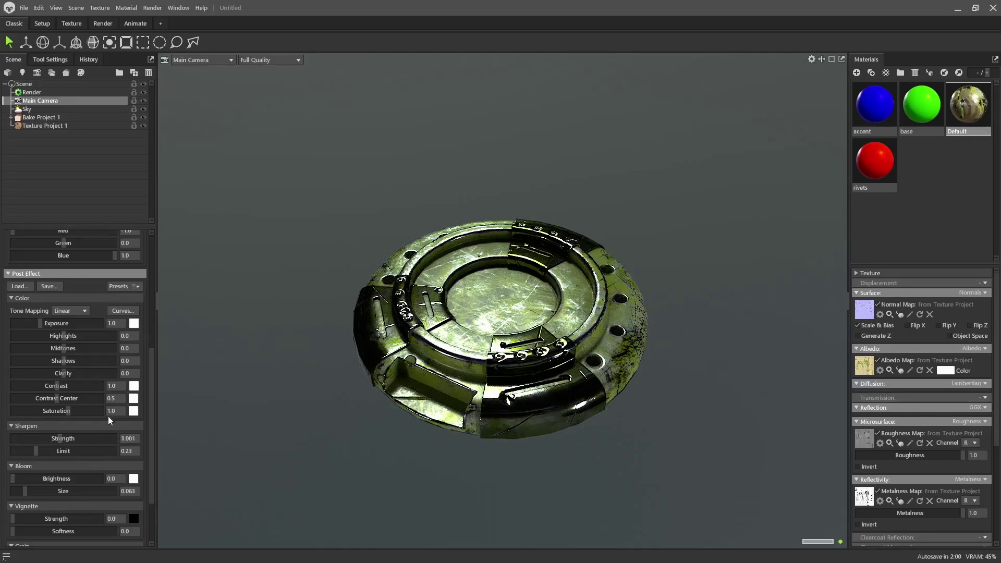
Step: Raise the Main Camera's Bloom Brightness to about 0.065 and add a vignette with Strength 2.0 and Softness 1.0
{"action": "scroll", "coordinate": [88, 459], "scroll_direction": "down", "scroll_amount": 3}
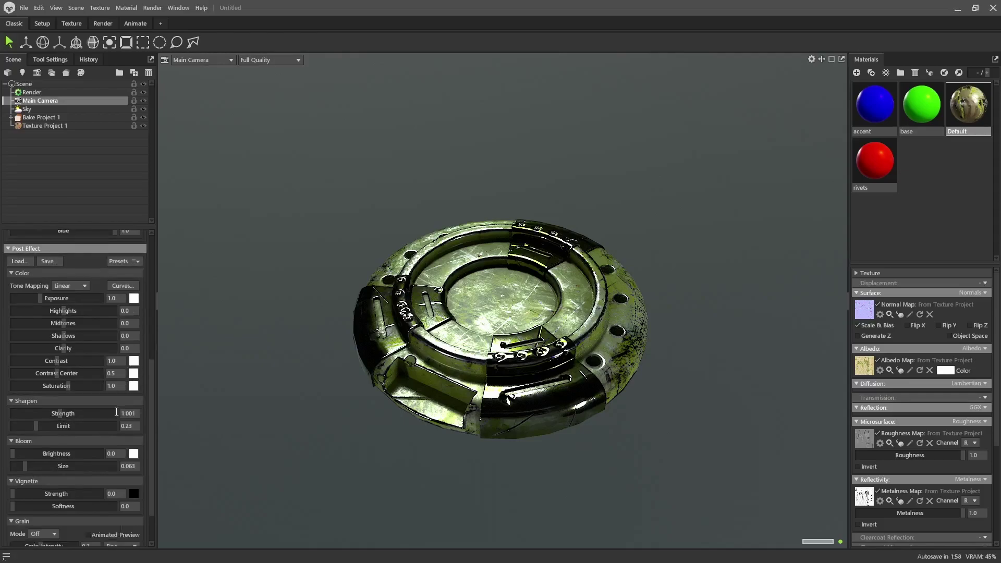
{"action": "left_click_drag", "start_coordinate": [14, 402], "coordinate": [45, 407]}
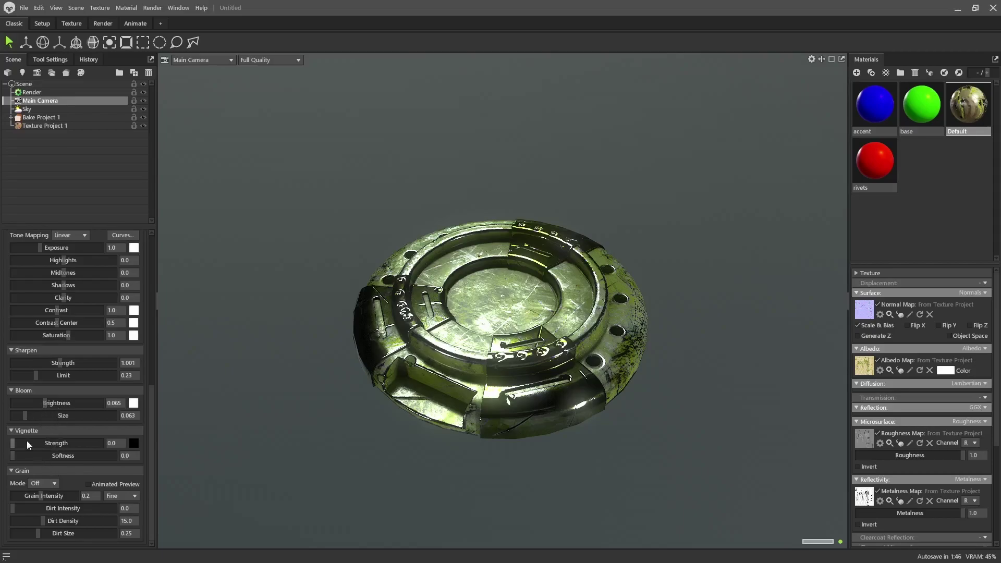
{"action": "left_click_drag", "start_coordinate": [13, 441], "coordinate": [113, 441]}
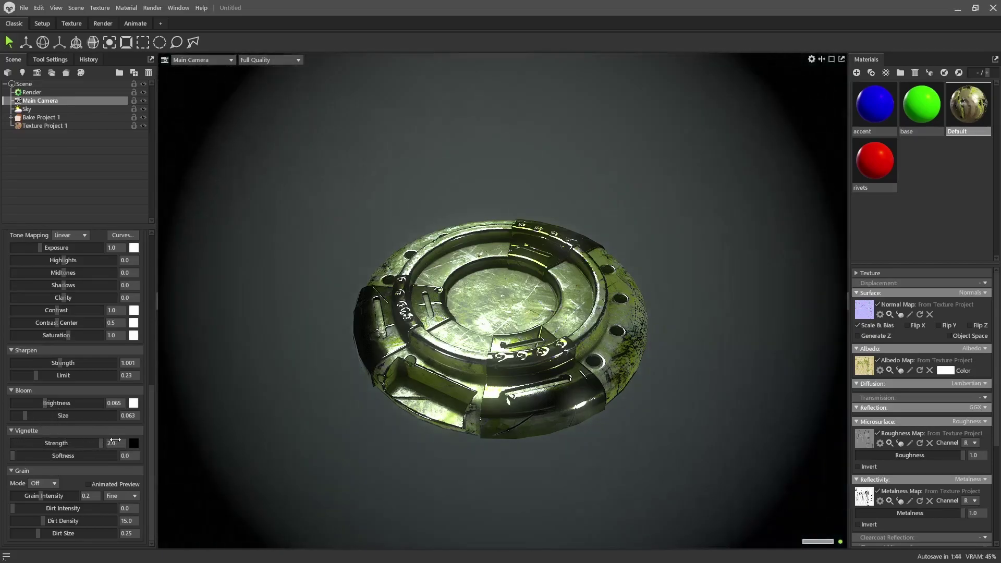
{"action": "left_click_drag", "start_coordinate": [20, 455], "coordinate": [168, 455]}
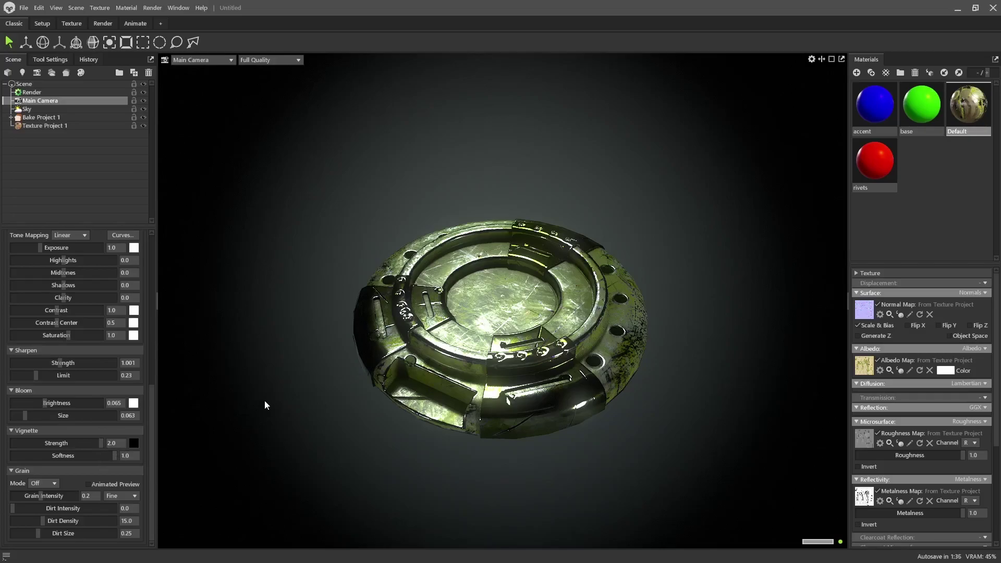
Step: Rotate the sky lighting around the teleporter and adjust the camera angle to check its reflections
{"action": "left_click_drag", "start_coordinate": [429, 384], "coordinate": [436, 433]}
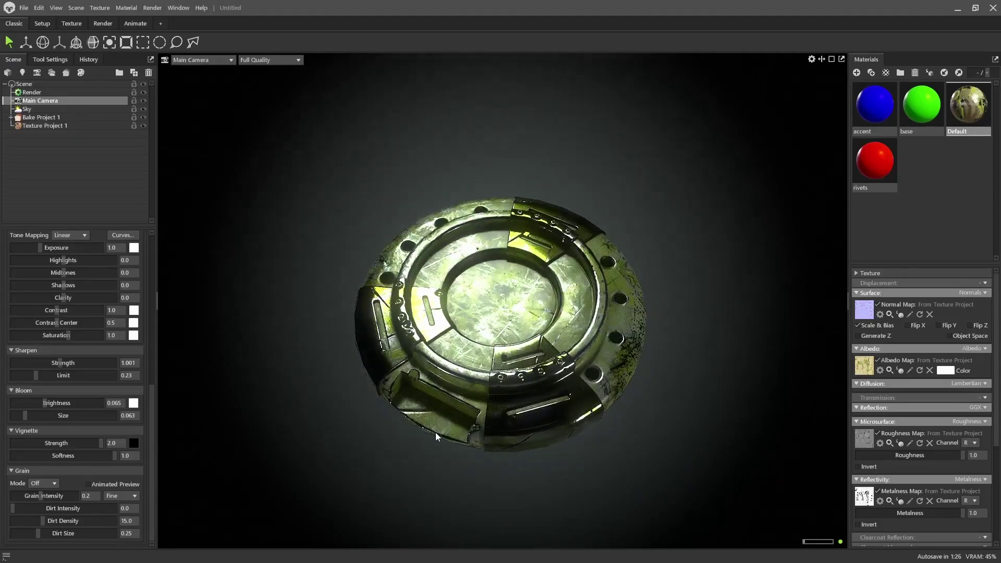
{"action": "left_click_drag", "start_coordinate": [627, 319], "coordinate": [251, 317], "text": "shift"}
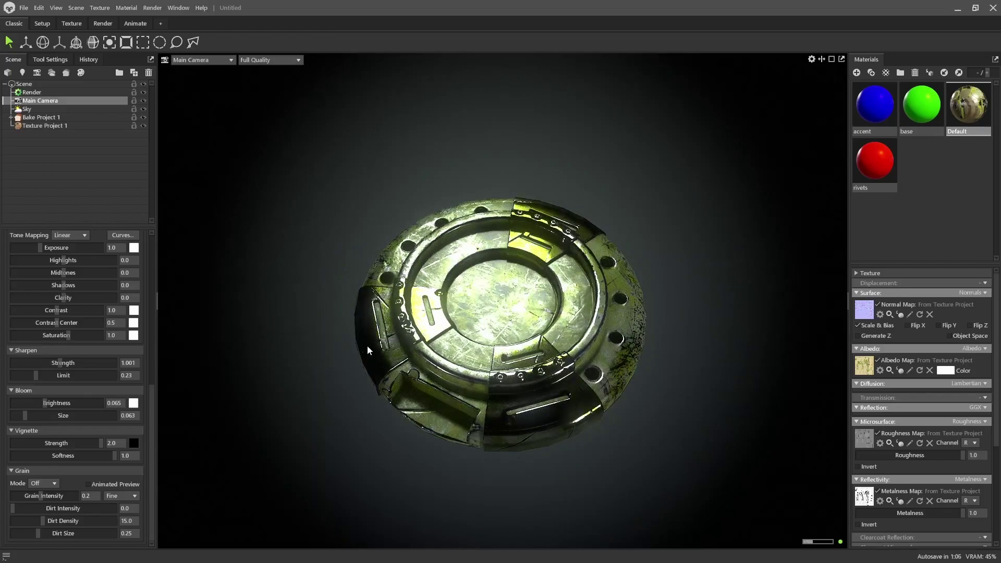
{"action": "left_click_drag", "start_coordinate": [391, 347], "coordinate": [468, 327]}
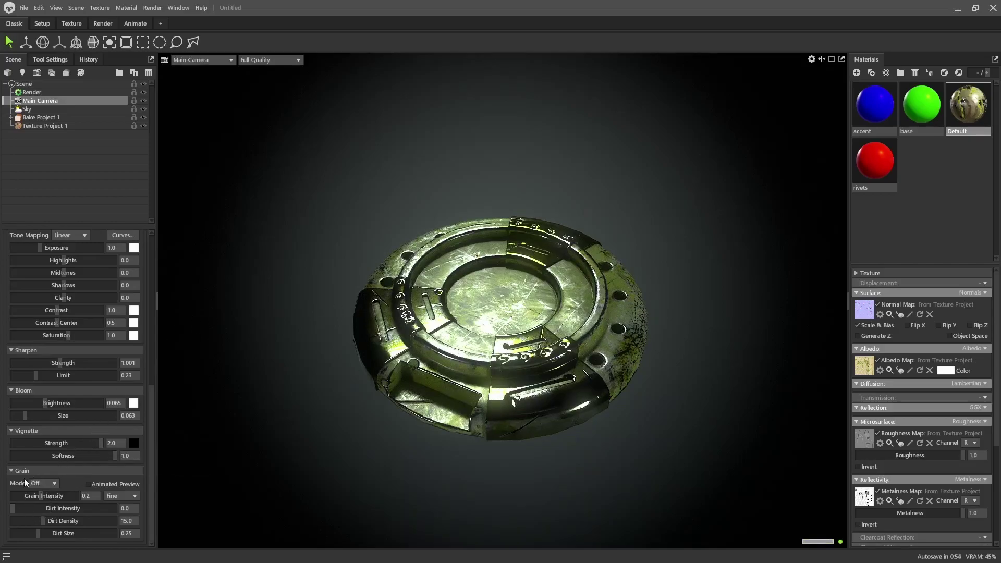
Step: Try Film grain at about 0.124 intensity on the Main Camera, then set the grain mode back to Off
{"action": "left_click", "coordinate": [52, 483]}
{"action": "left_click", "coordinate": [45, 505]}
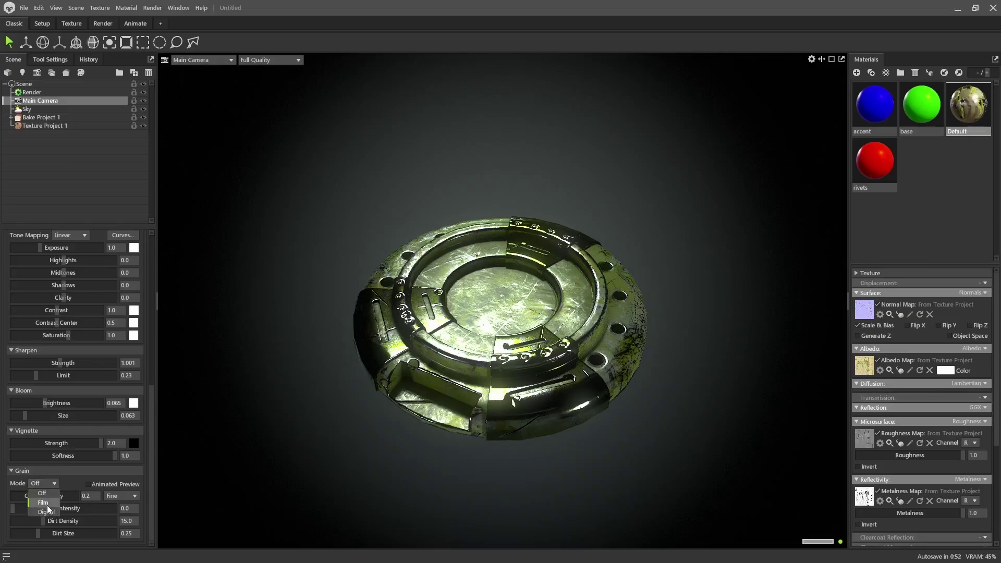
{"action": "mouse_move", "coordinate": [46, 496]}
{"action": "left_mouse_down"}
{"action": "mouse_move", "coordinate": [21, 495]}
{"action": "mouse_move", "coordinate": [34, 496]}
{"action": "left_mouse_up"}
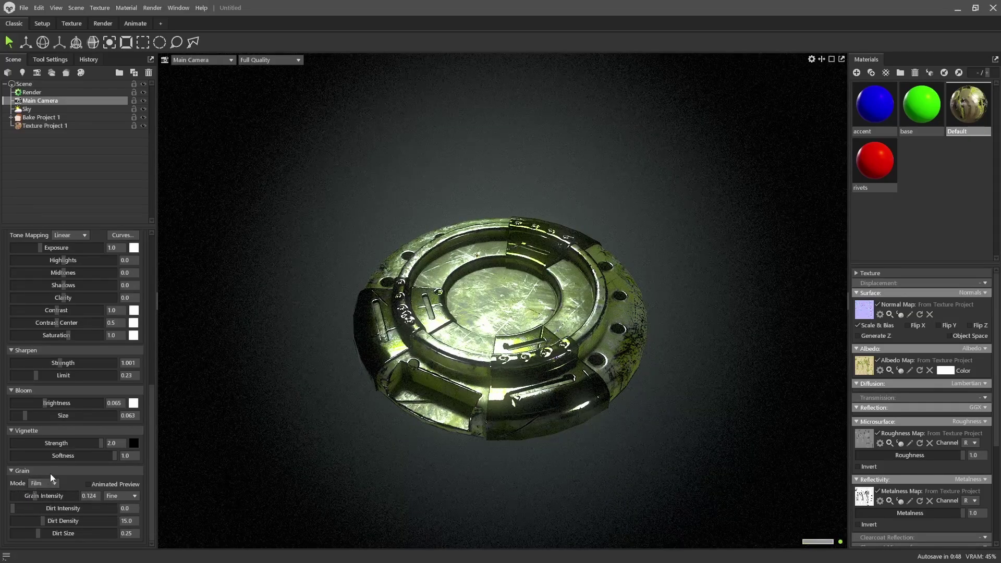
{"action": "left_click", "coordinate": [45, 493]}
{"action": "scroll", "coordinate": [99, 442], "scroll_direction": "up", "scroll_amount": 5}
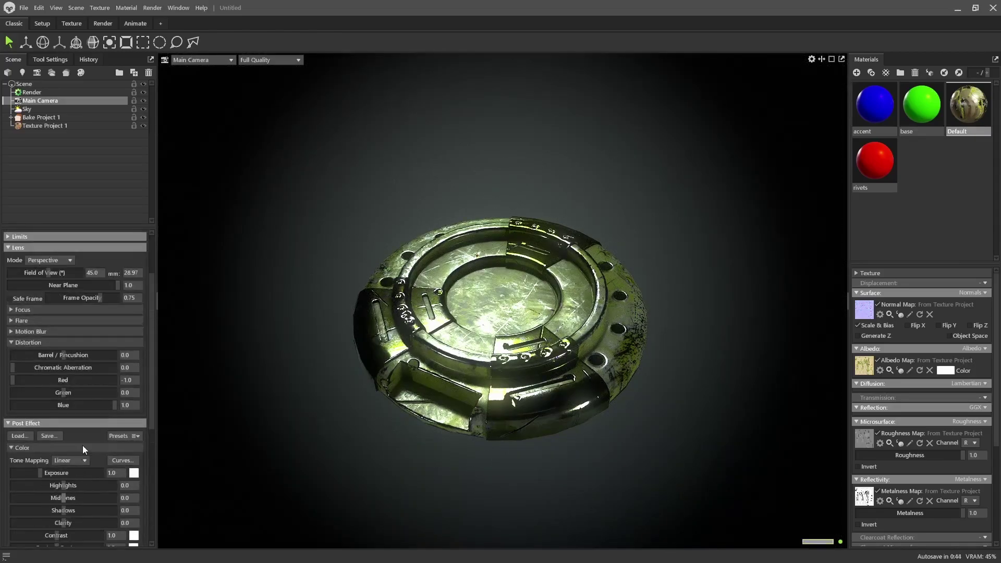
{"action": "left_click", "coordinate": [10, 342]}
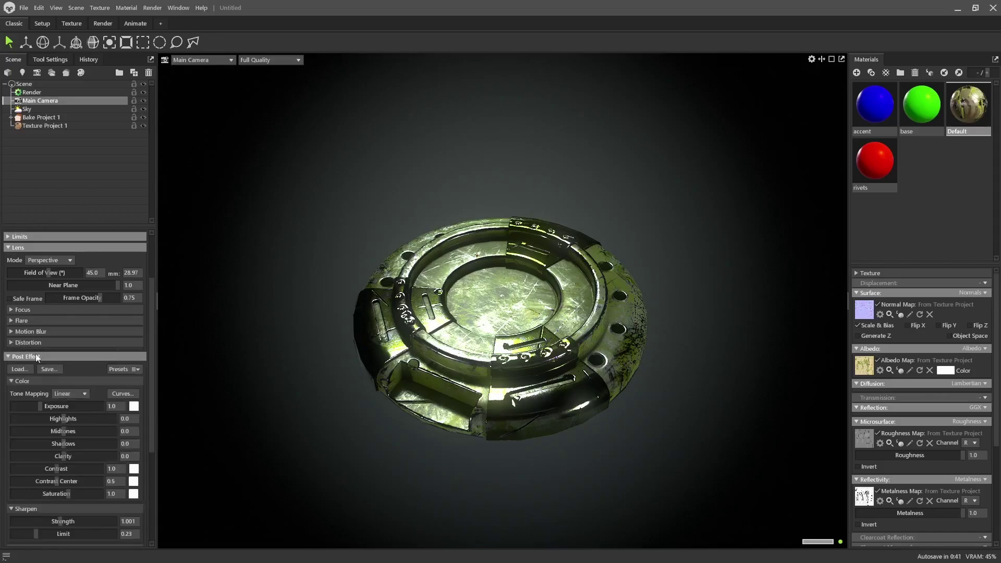
Step: Replace the sky with the Alley Bikes preset from the library and raise the sky Brightness to about 2.92
{"action": "left_click", "coordinate": [28, 109]}
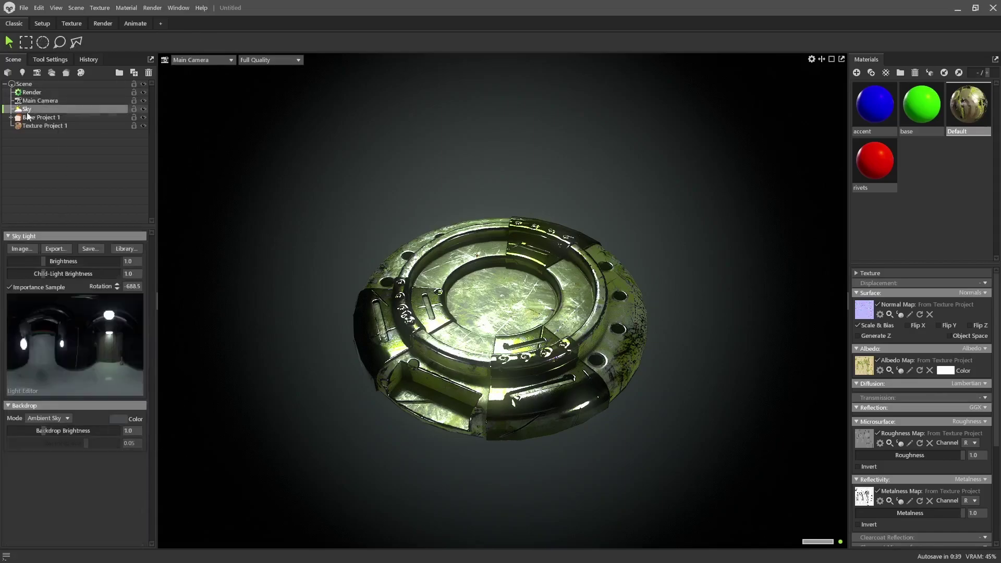
{"action": "left_click", "coordinate": [126, 250]}
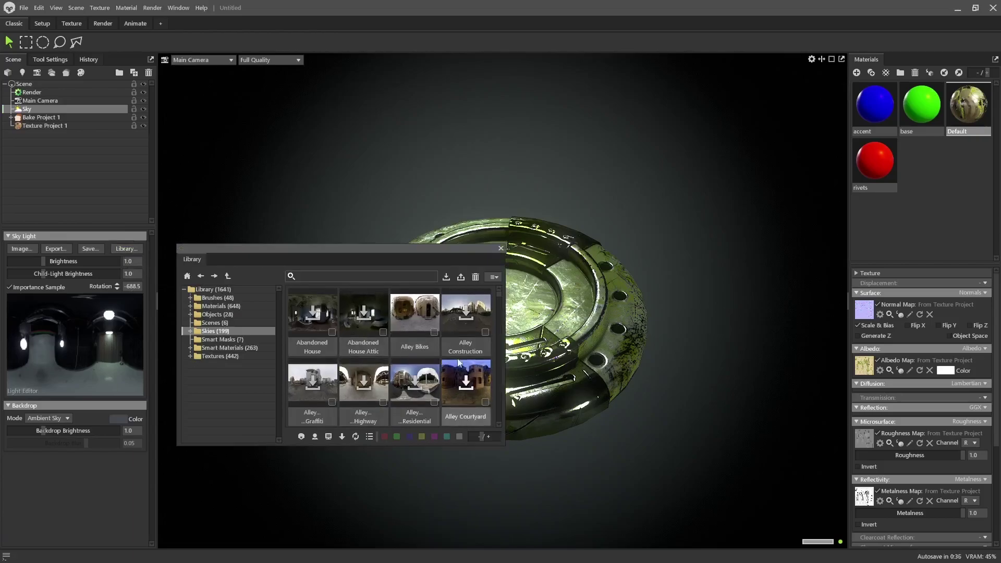
{"action": "left_click", "coordinate": [409, 307]}
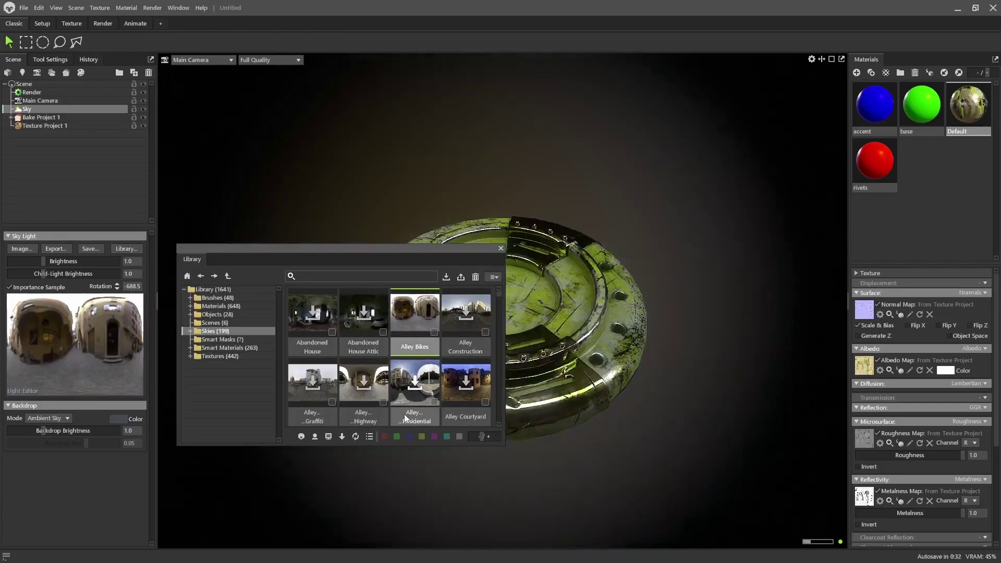
{"action": "left_click", "coordinate": [500, 249]}
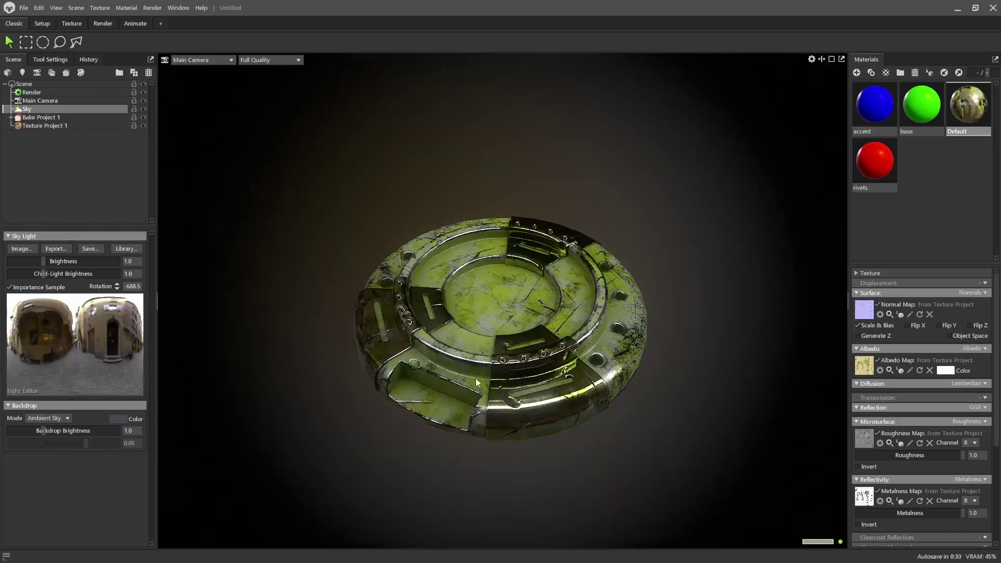
{"action": "left_click_drag", "start_coordinate": [43, 260], "coordinate": [53, 261]}
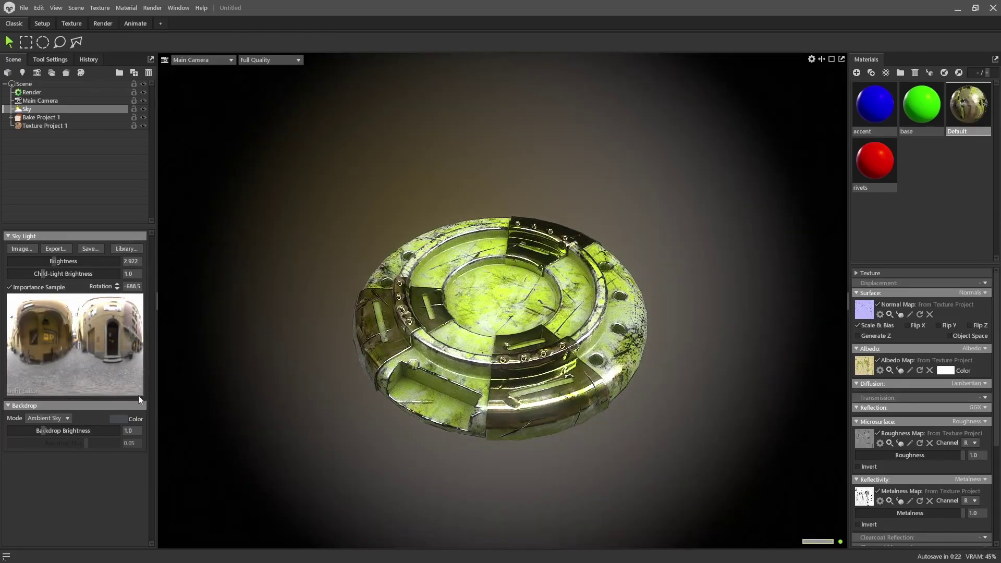
Step: Turn on Use Watermark in the scene's Render settings
{"action": "left_click", "coordinate": [31, 92]}
{"action": "scroll", "coordinate": [79, 465], "scroll_direction": "down", "scroll_amount": 15}
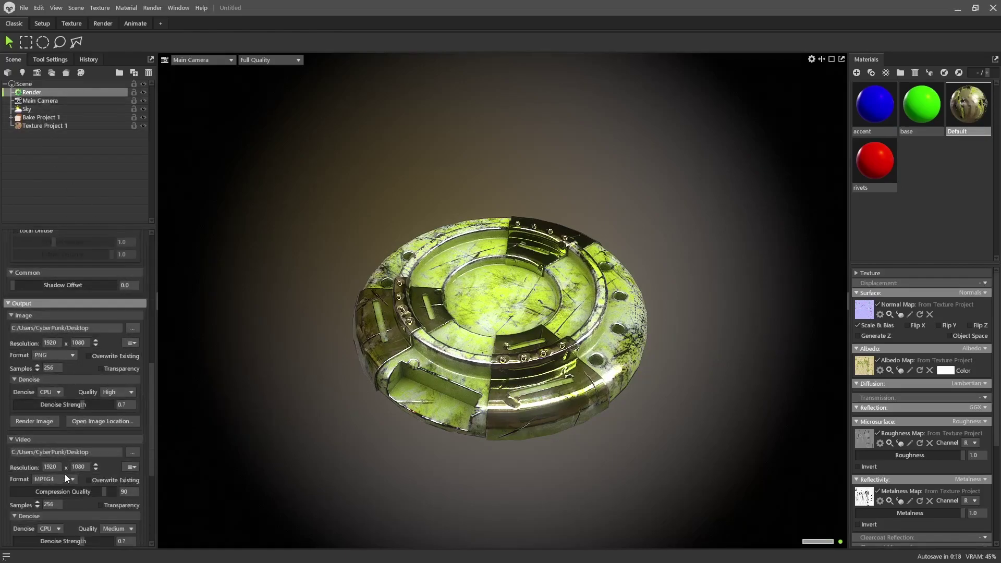
{"action": "left_click", "coordinate": [20, 491]}
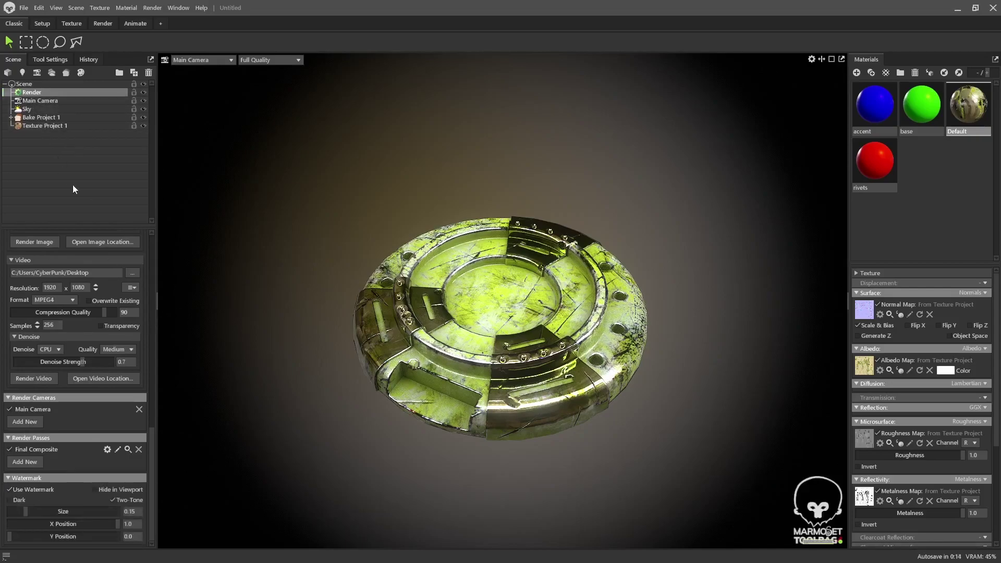
Step: Render the Main Camera viewport to an image from the Classic workspace and view the result maximized
{"action": "left_click", "coordinate": [106, 22]}
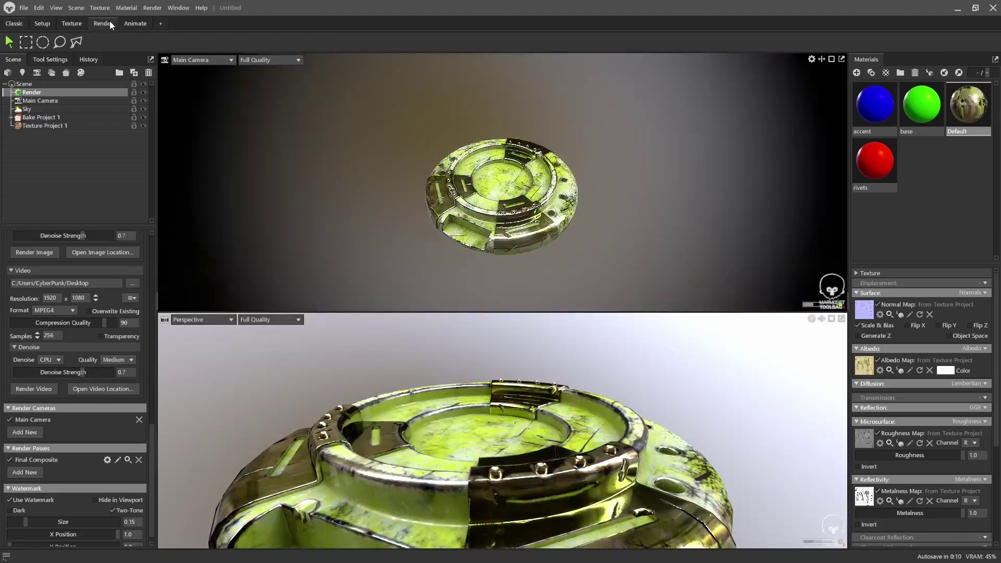
{"action": "left_click", "coordinate": [23, 23]}
{"action": "left_click", "coordinate": [151, 7]}
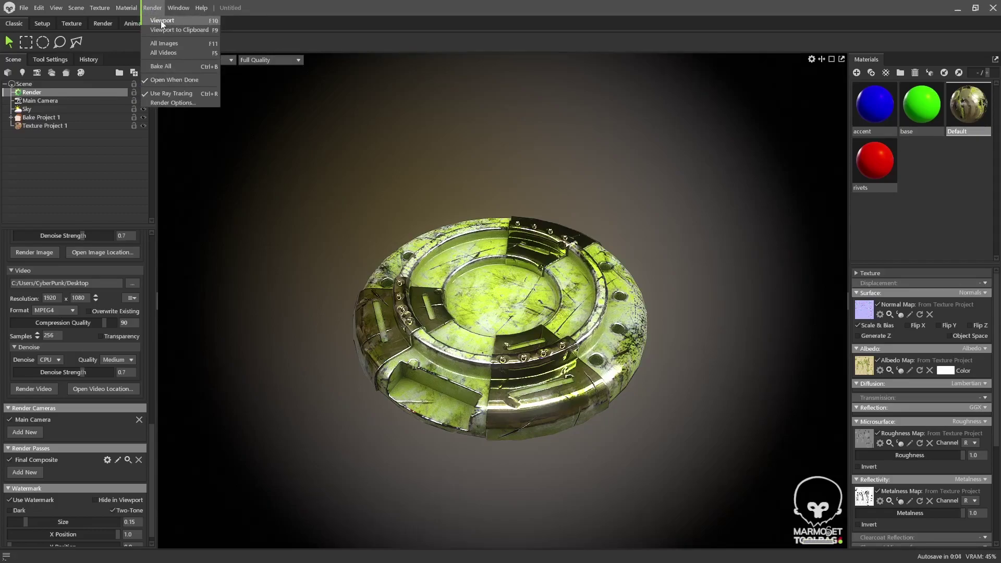
{"action": "left_click", "coordinate": [161, 20]}
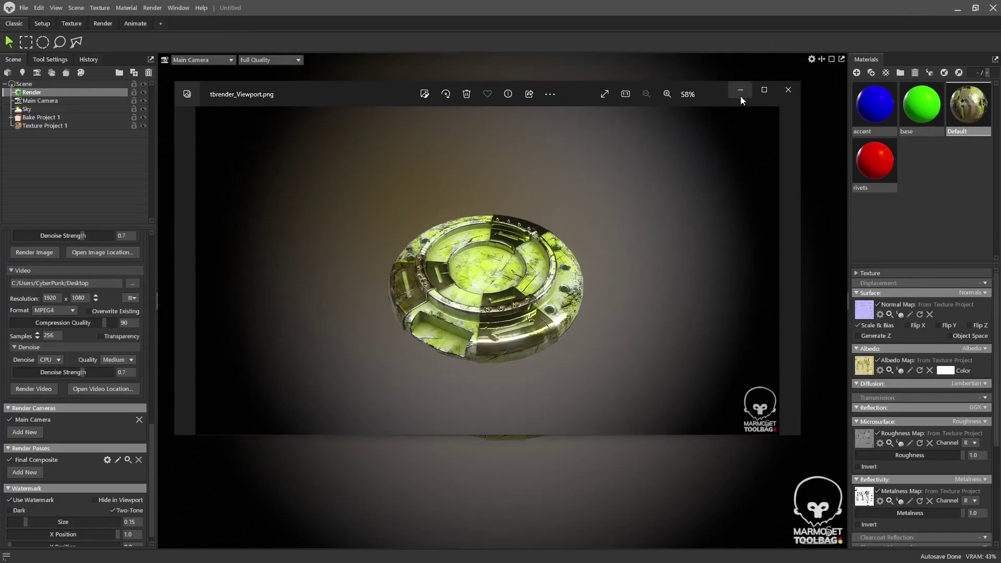
{"action": "left_click", "coordinate": [756, 90]}
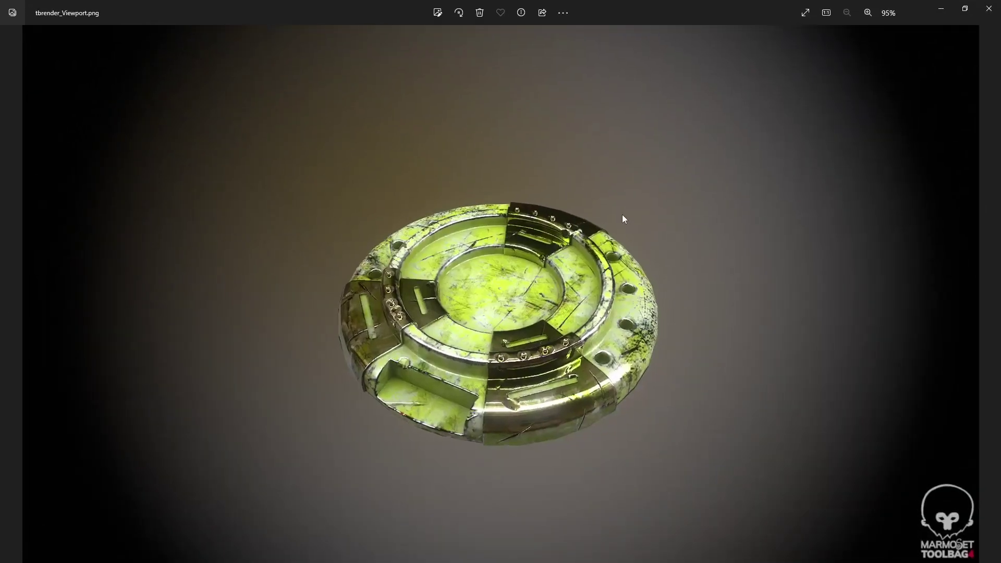